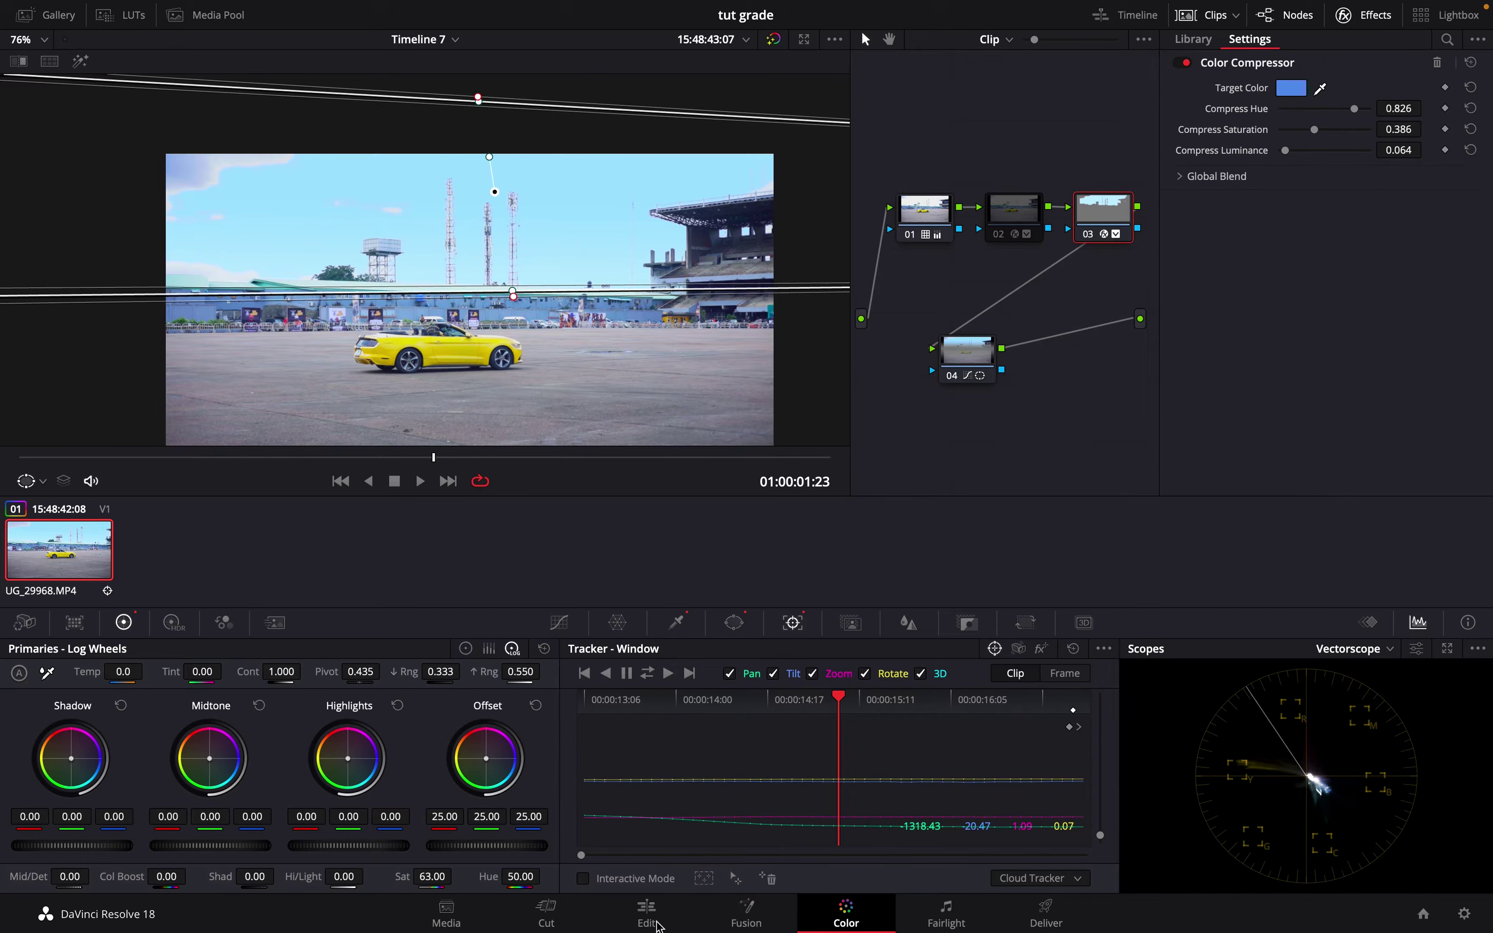
Compare the yellow car clip with and without its grade in the Edit page viewer, and return to the Color page
left_click(656, 922)
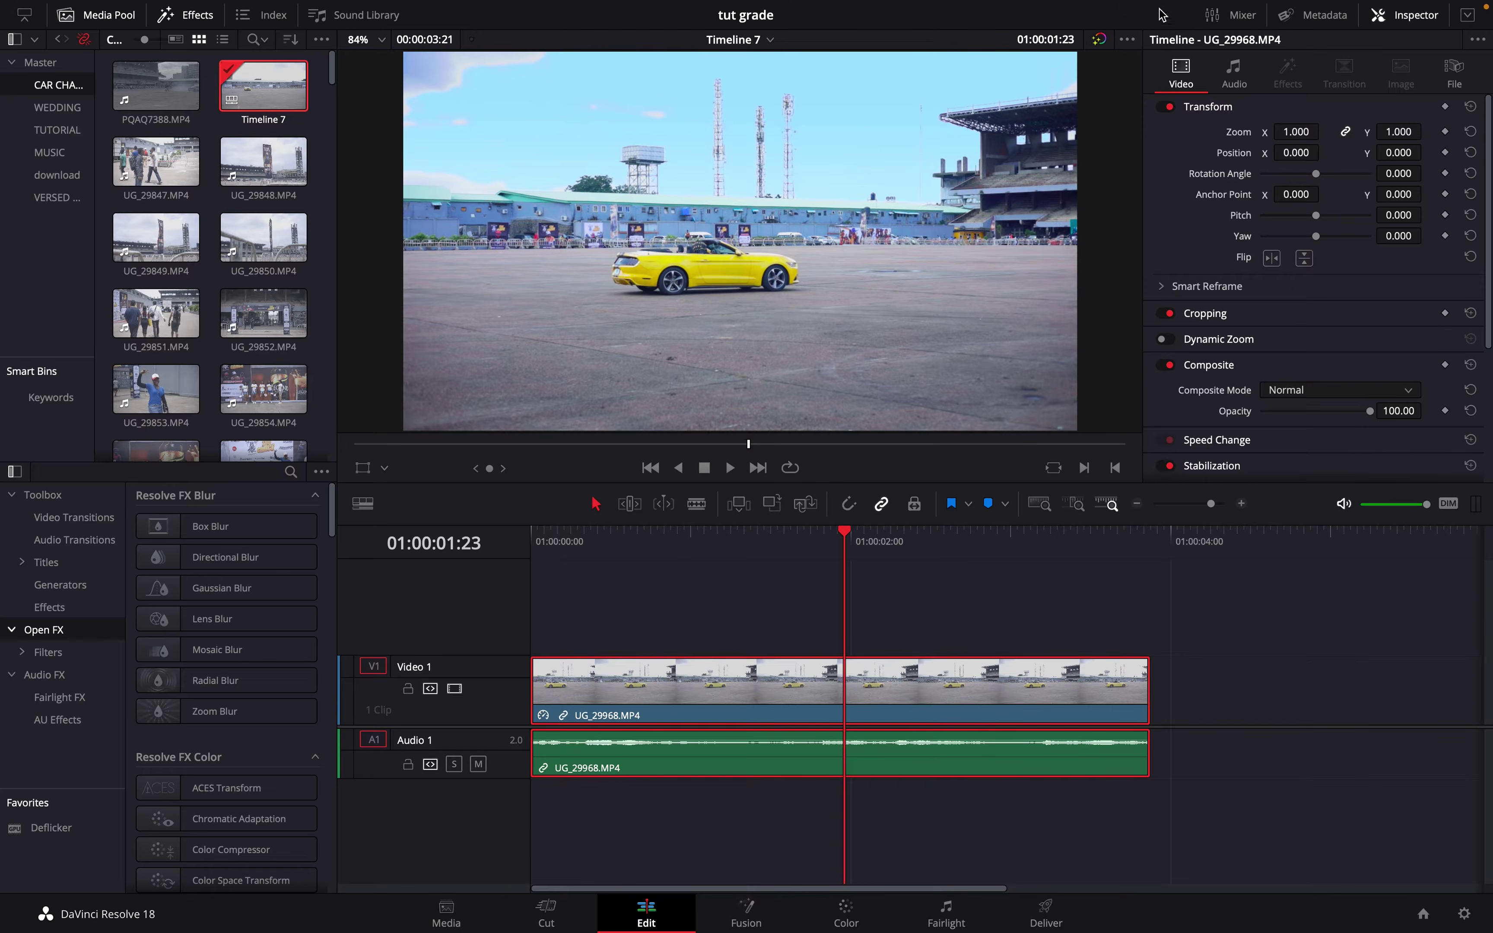
left_click(1100, 40)
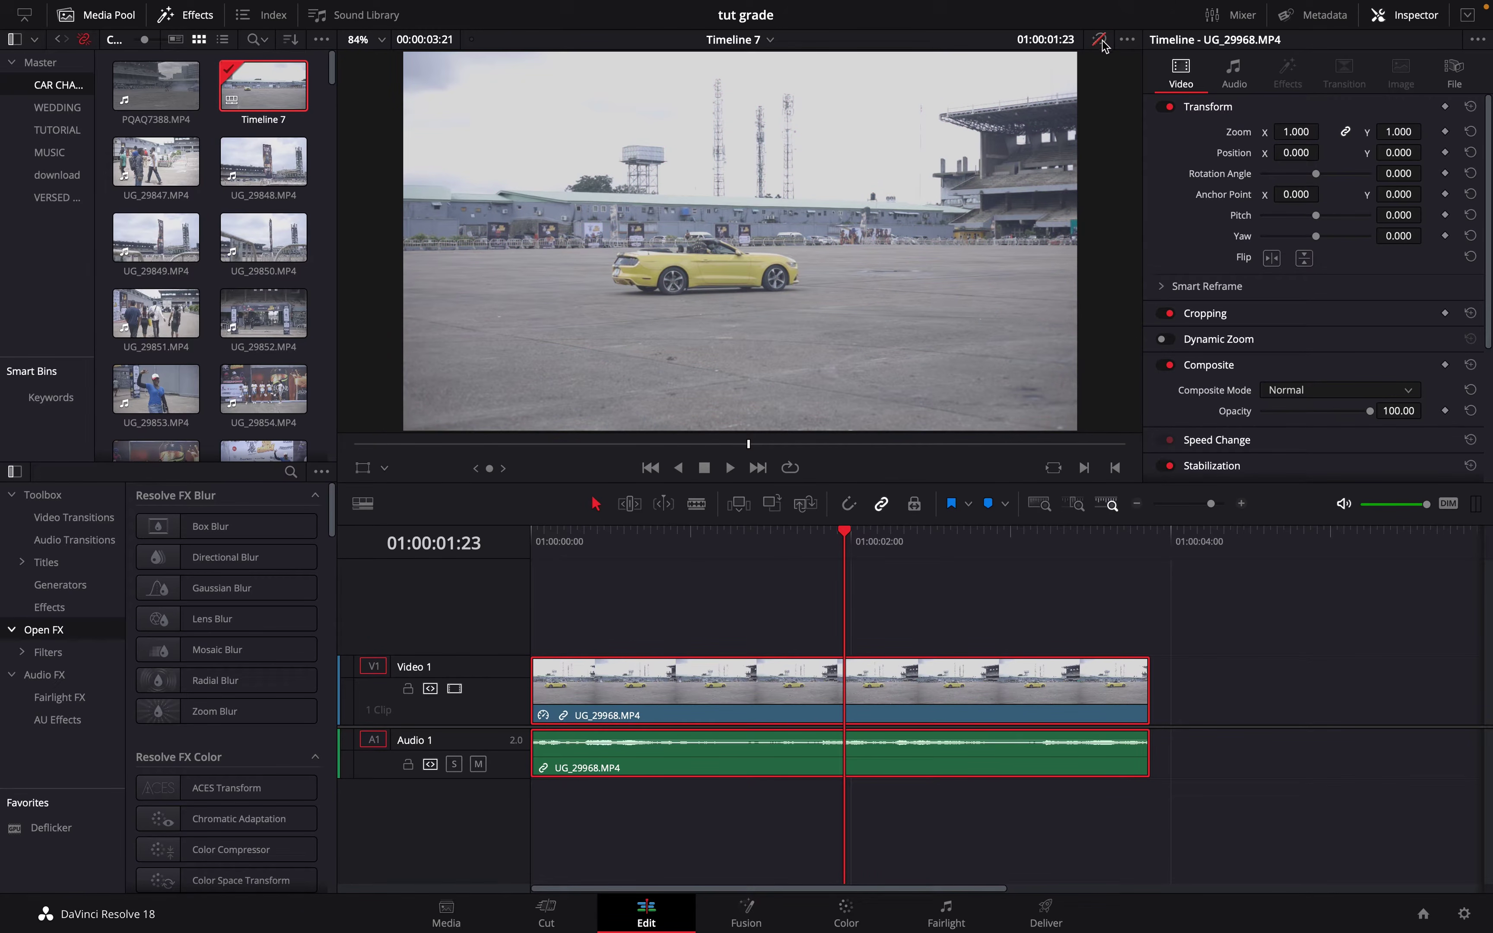
left_click(1100, 40)
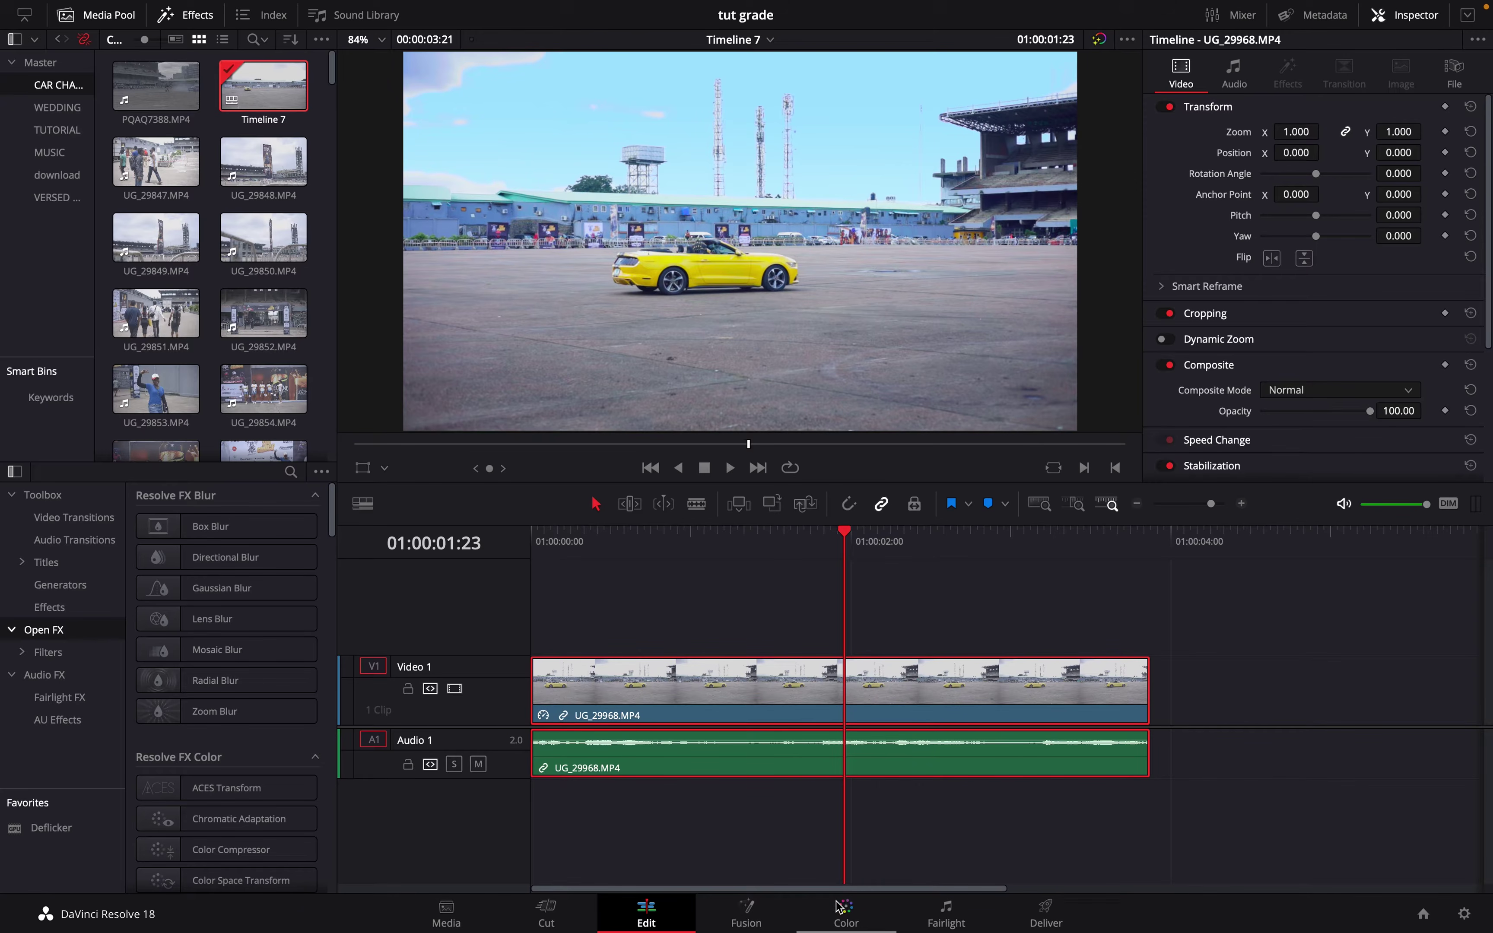
left_click(850, 921)
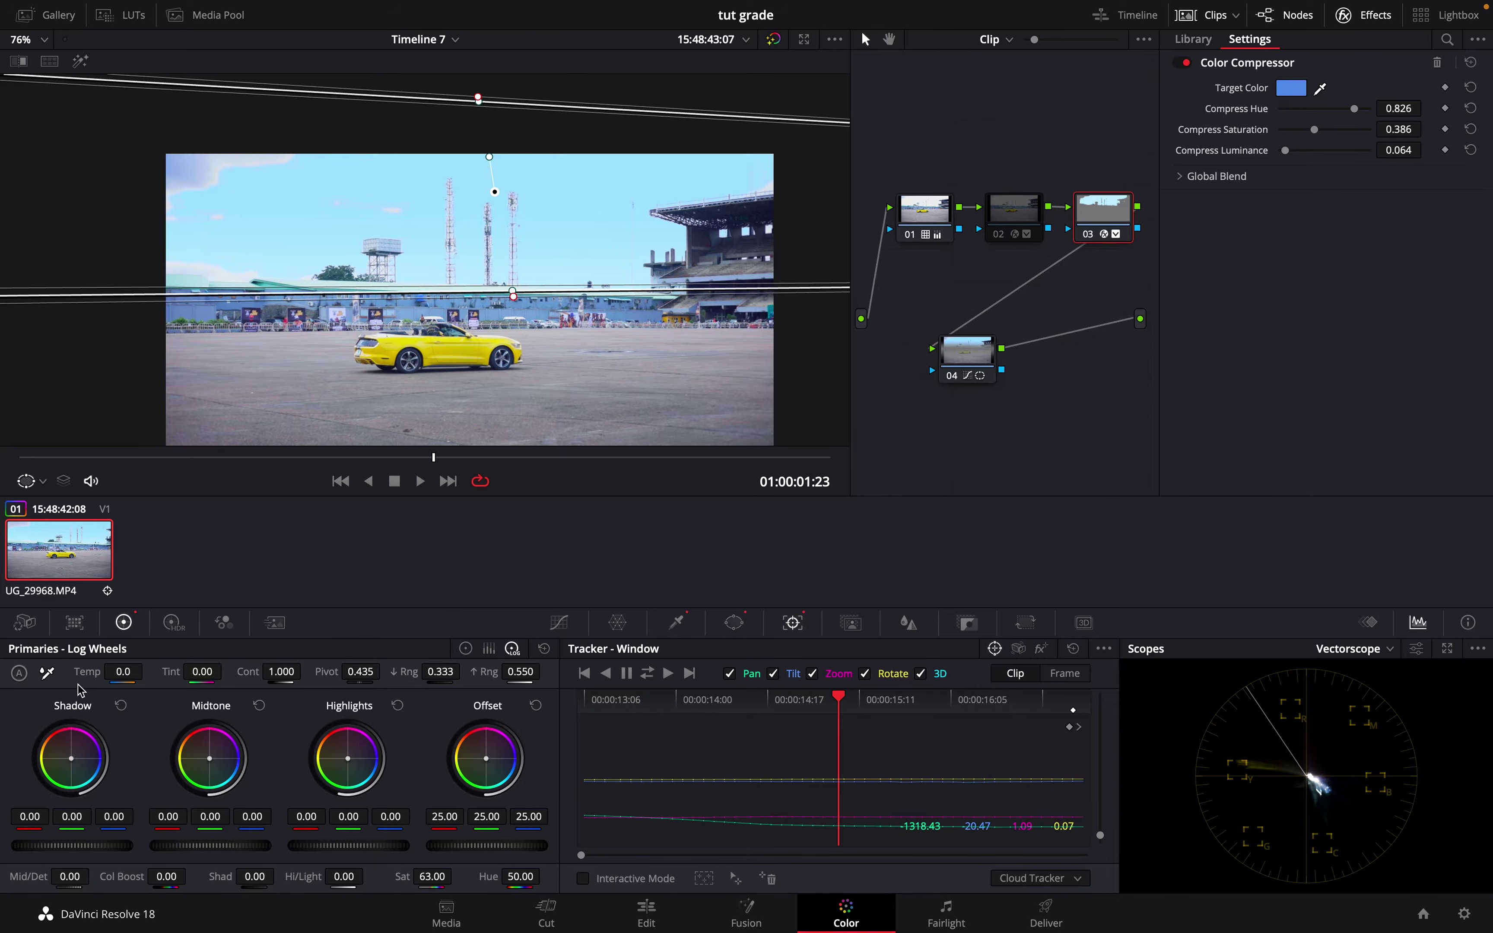
Duplicate the UG_29968.MP4 clip further along the same tracks on the Edit page timeline and select the original
left_click(644, 911)
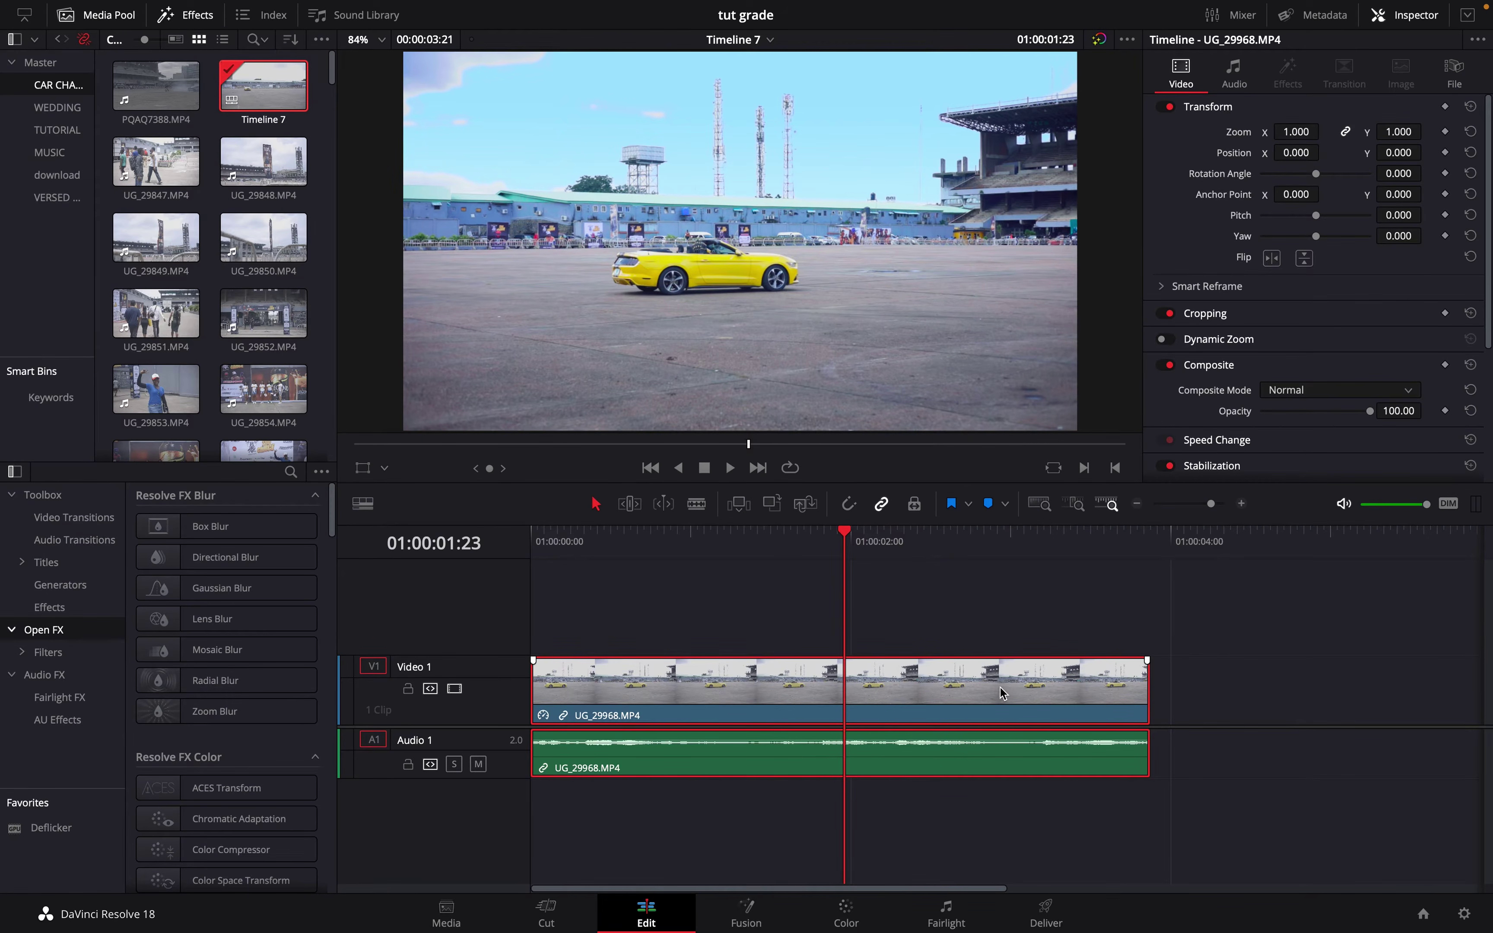
left_click(1137, 503)
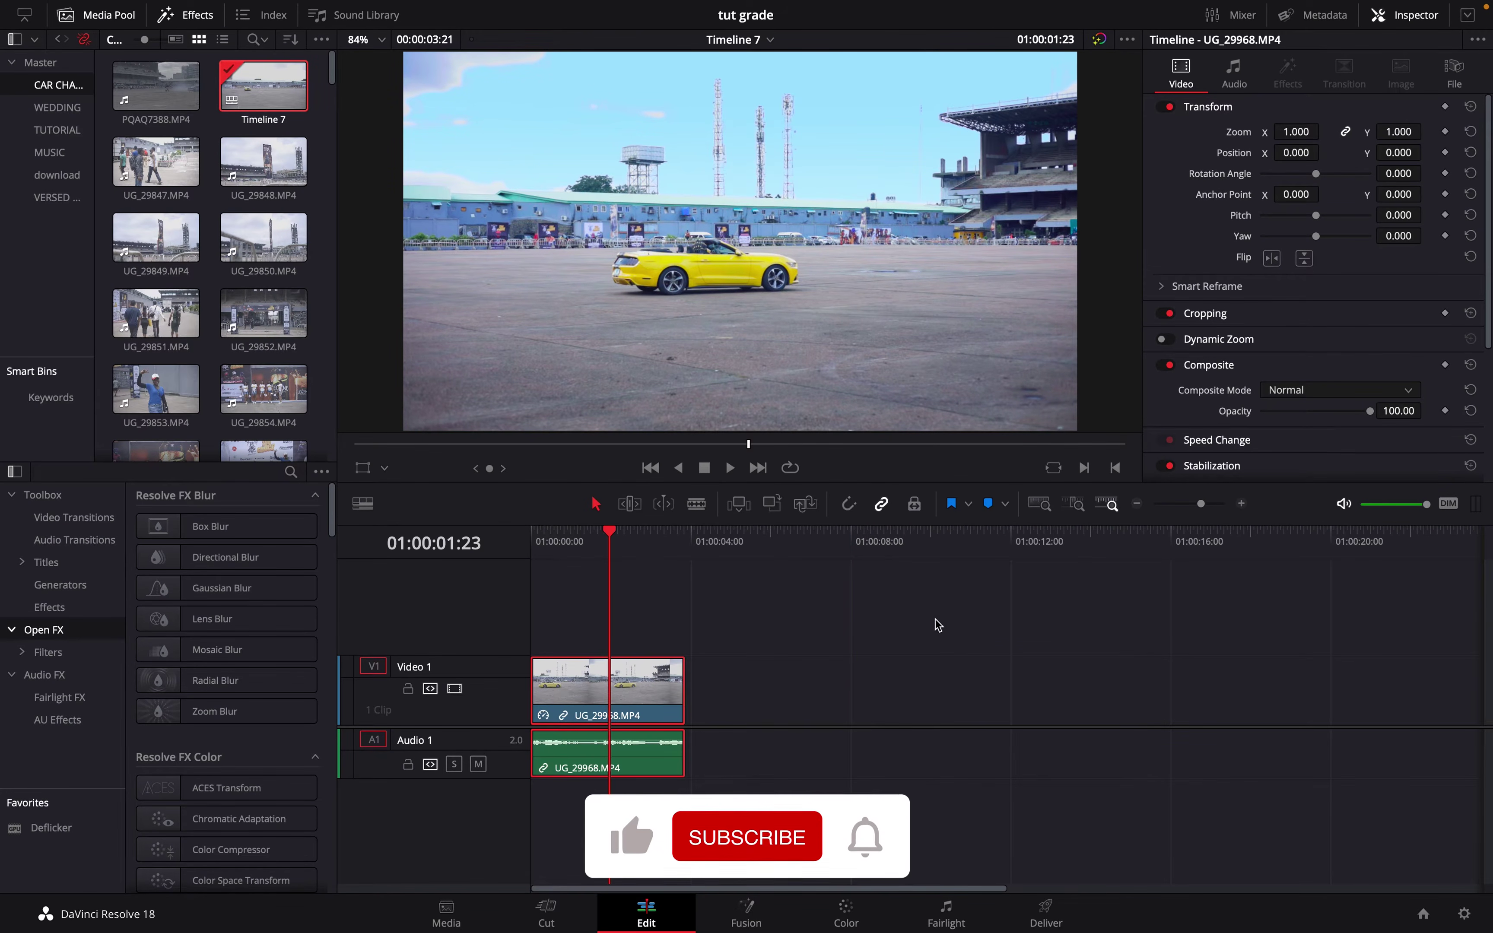
left_click_drag(550, 702, 789, 704)
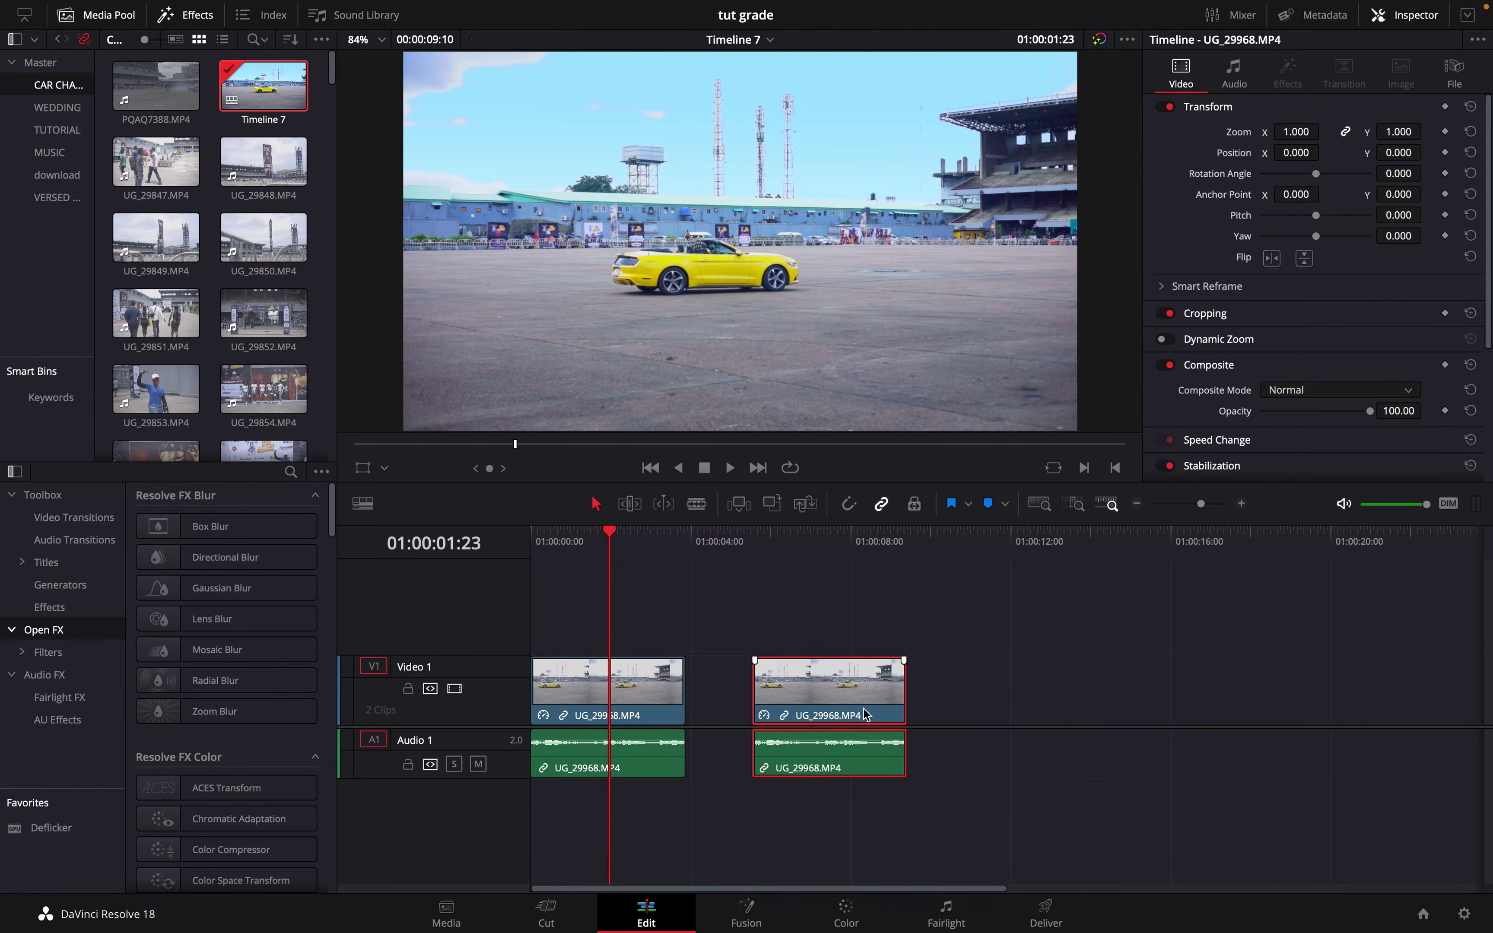
left_click(647, 704)
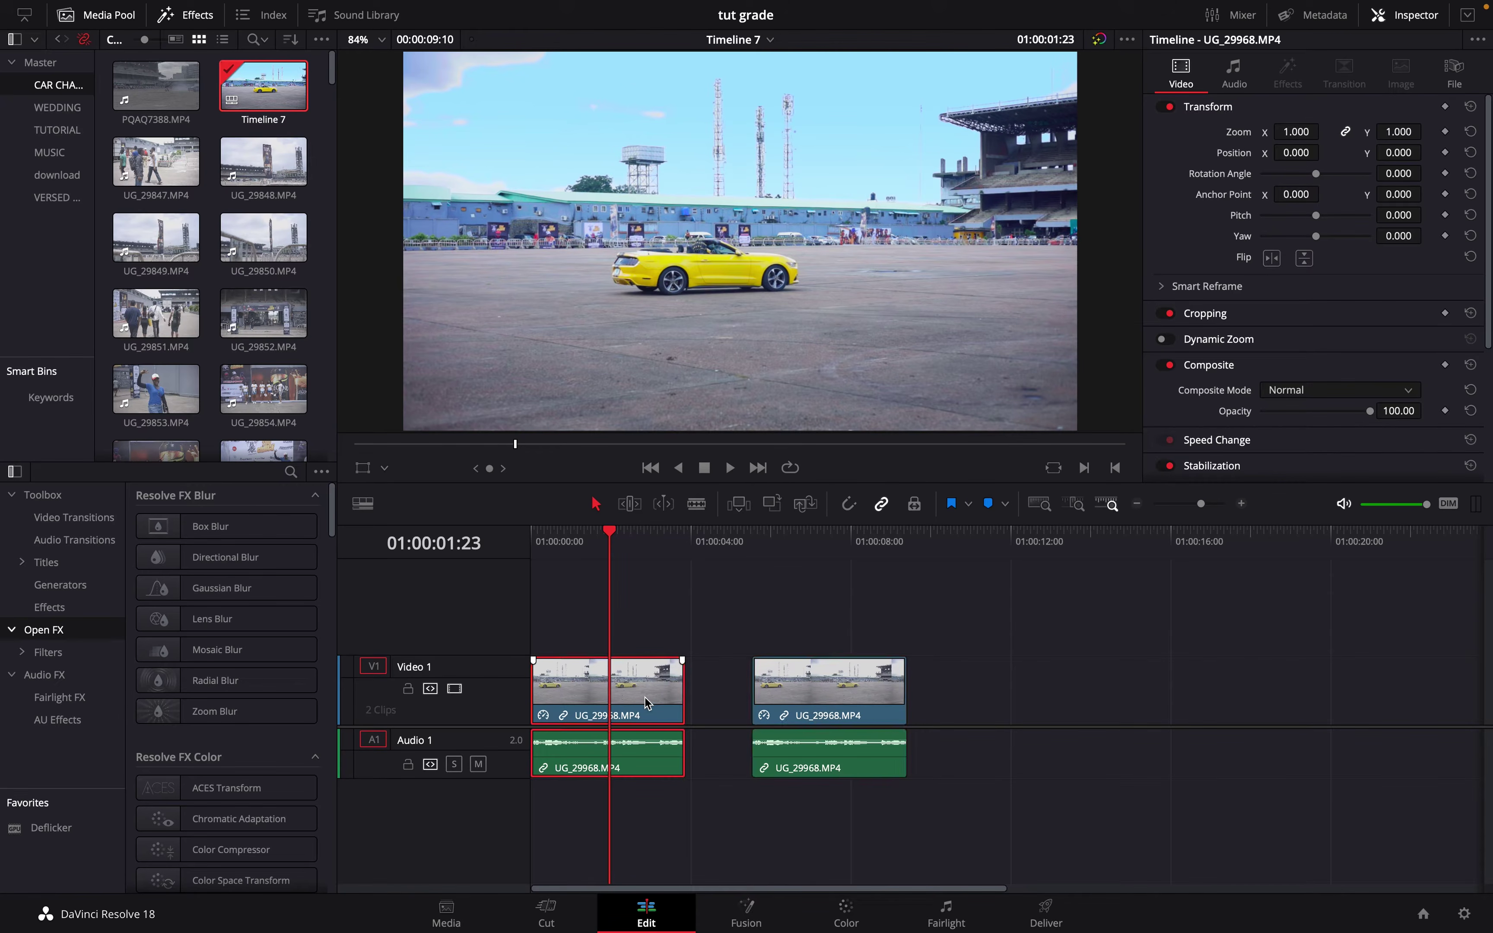
On the Color page, delete nodes 02 to 04 of the first clip and reset the grade of node 01
left_click(846, 910)
left_click_drag(1082, 463, 987, 100)
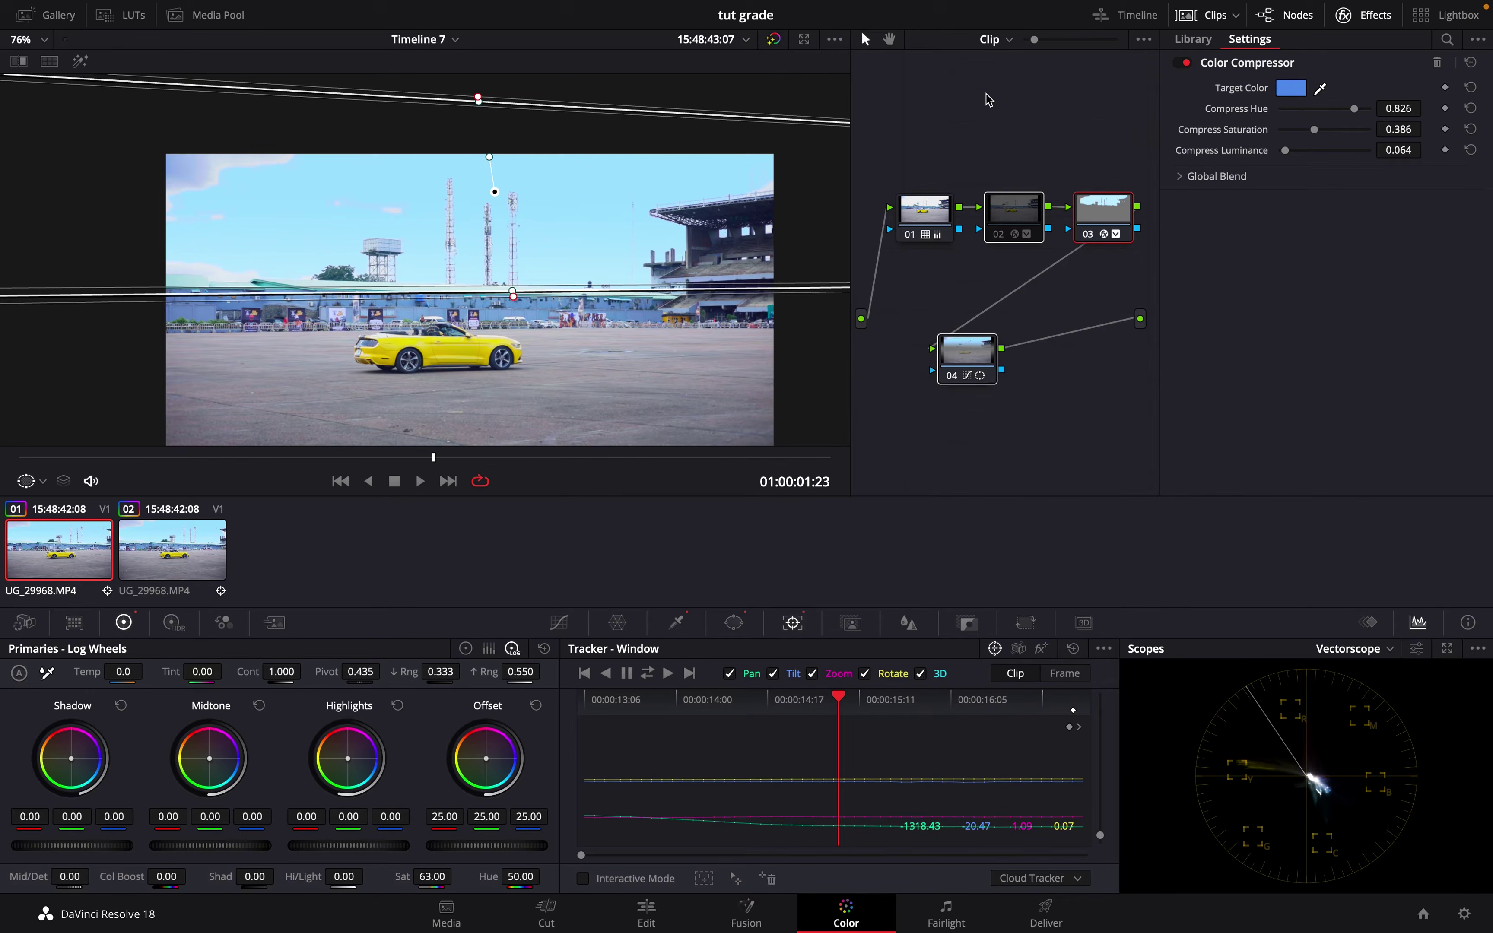
key("Delete")
right_click(913, 222)
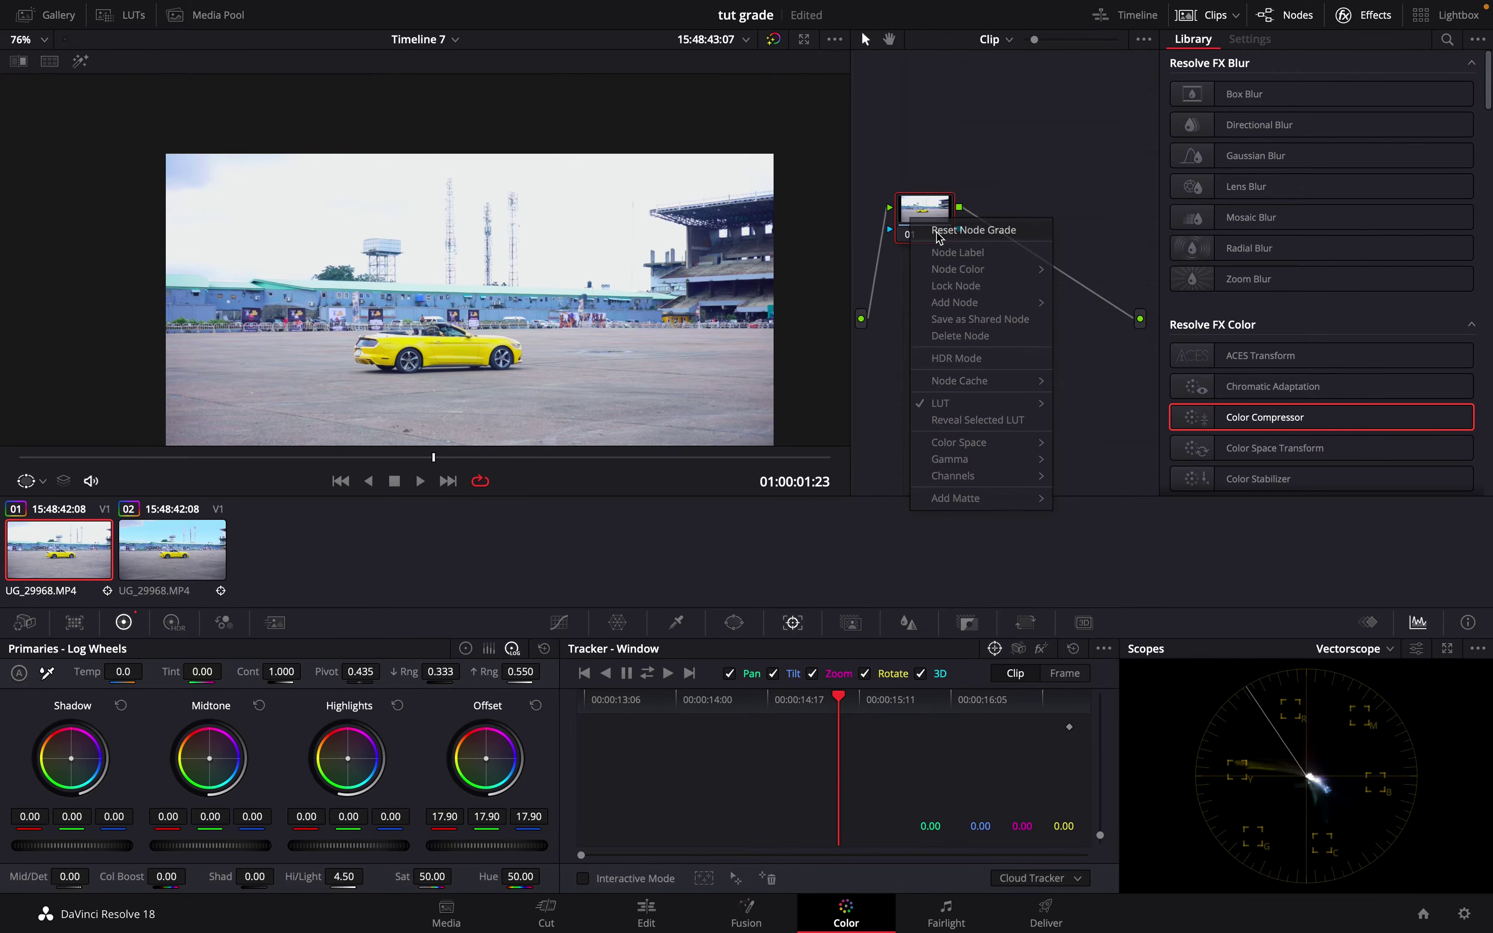
left_click(943, 230)
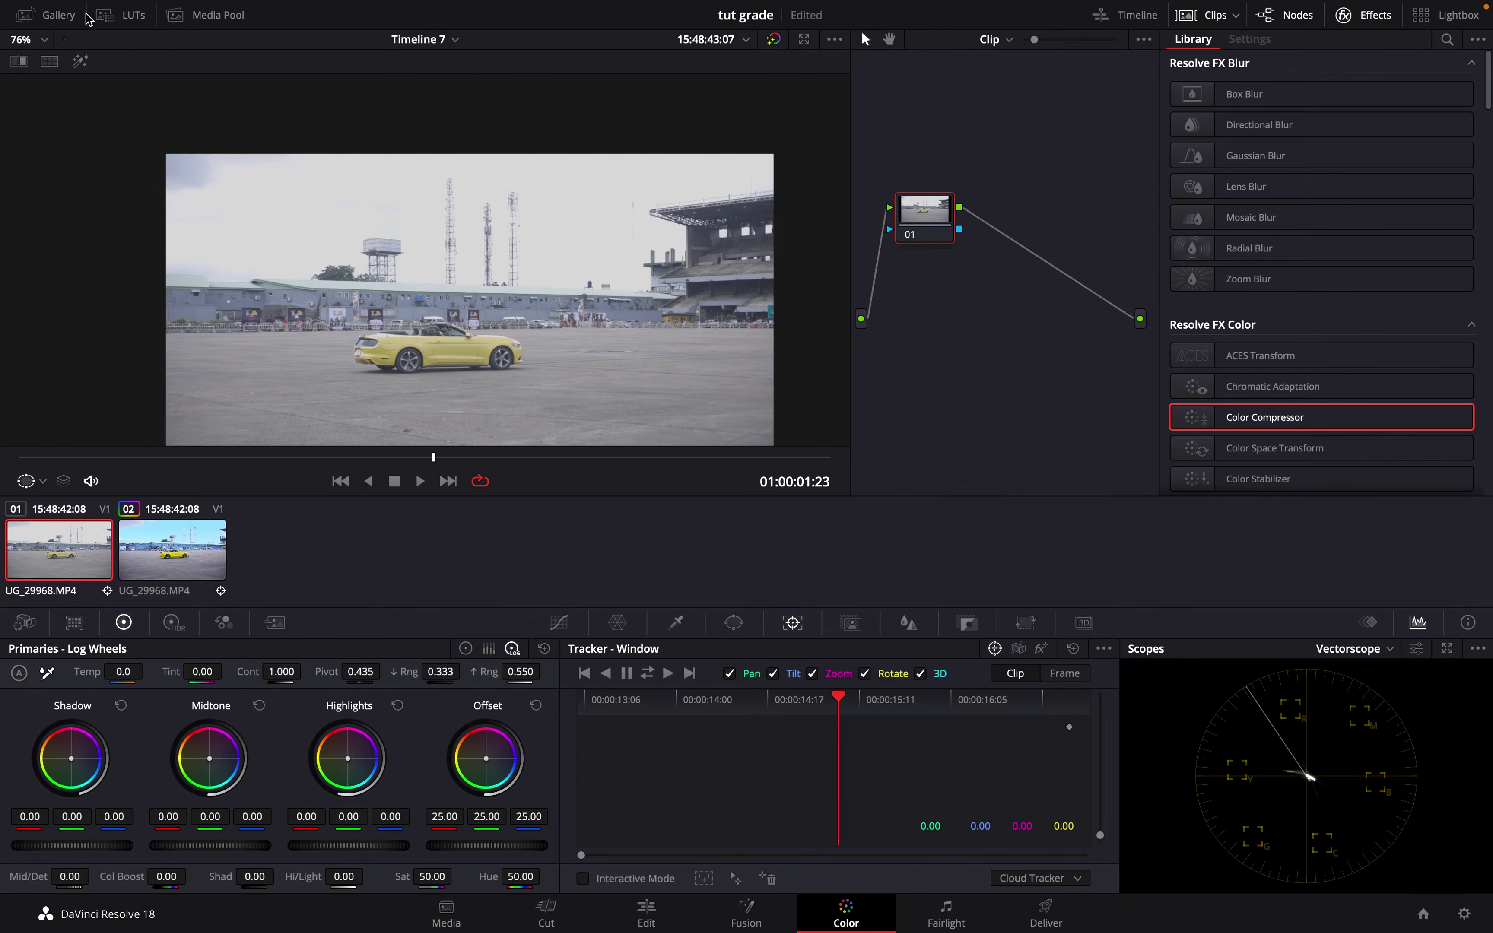
Apply the Canon Log3 LUT to node 01 and hide the effects library
left_click(108, 17)
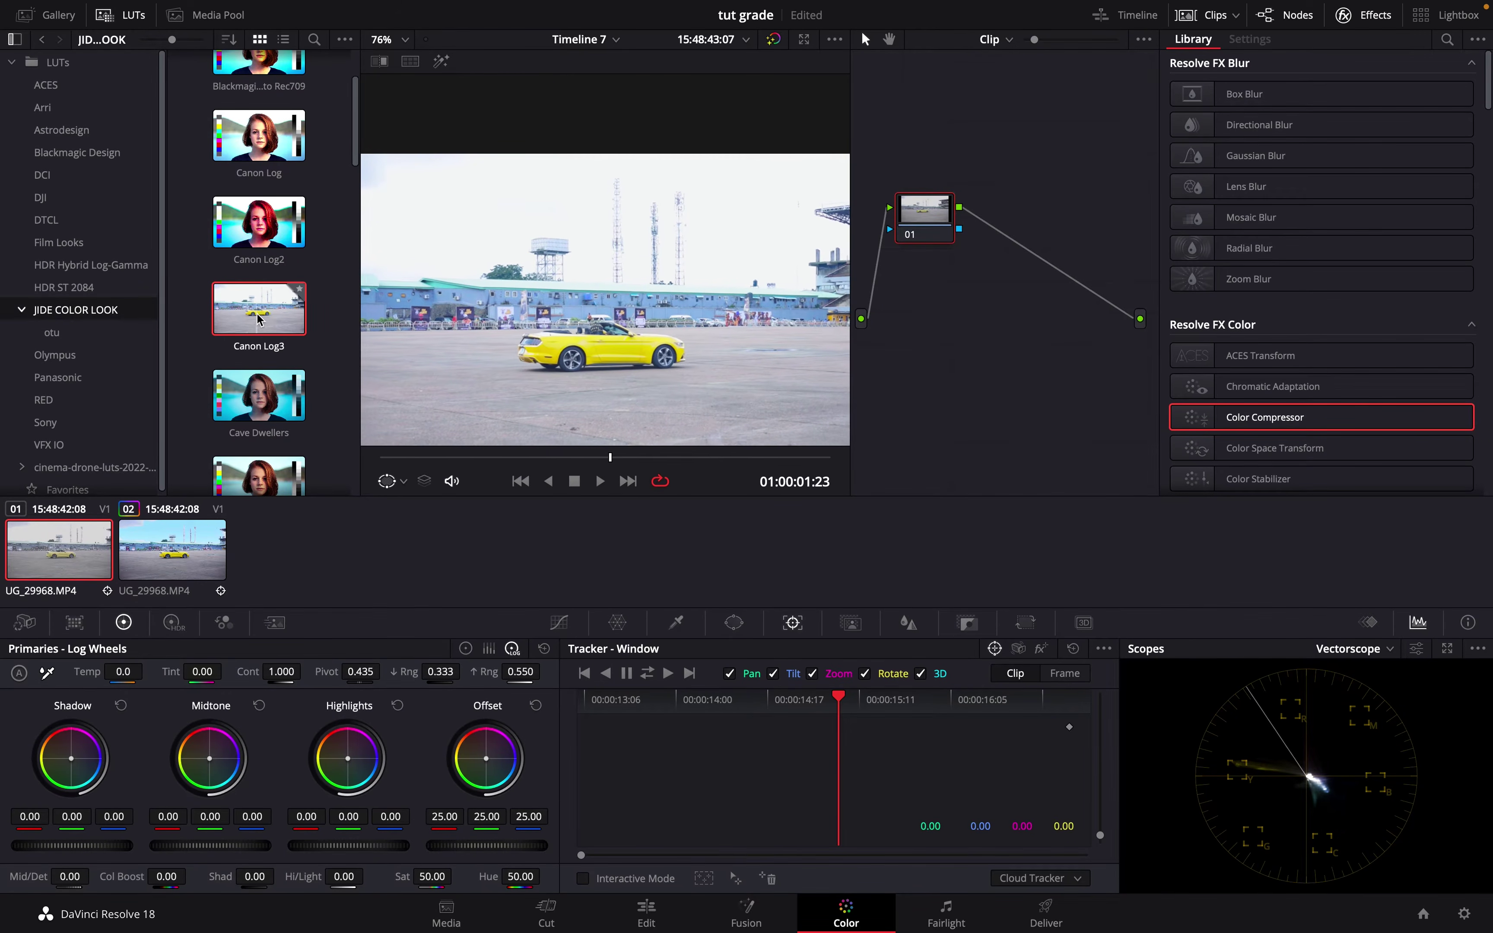
left_click_drag(267, 316, 948, 223)
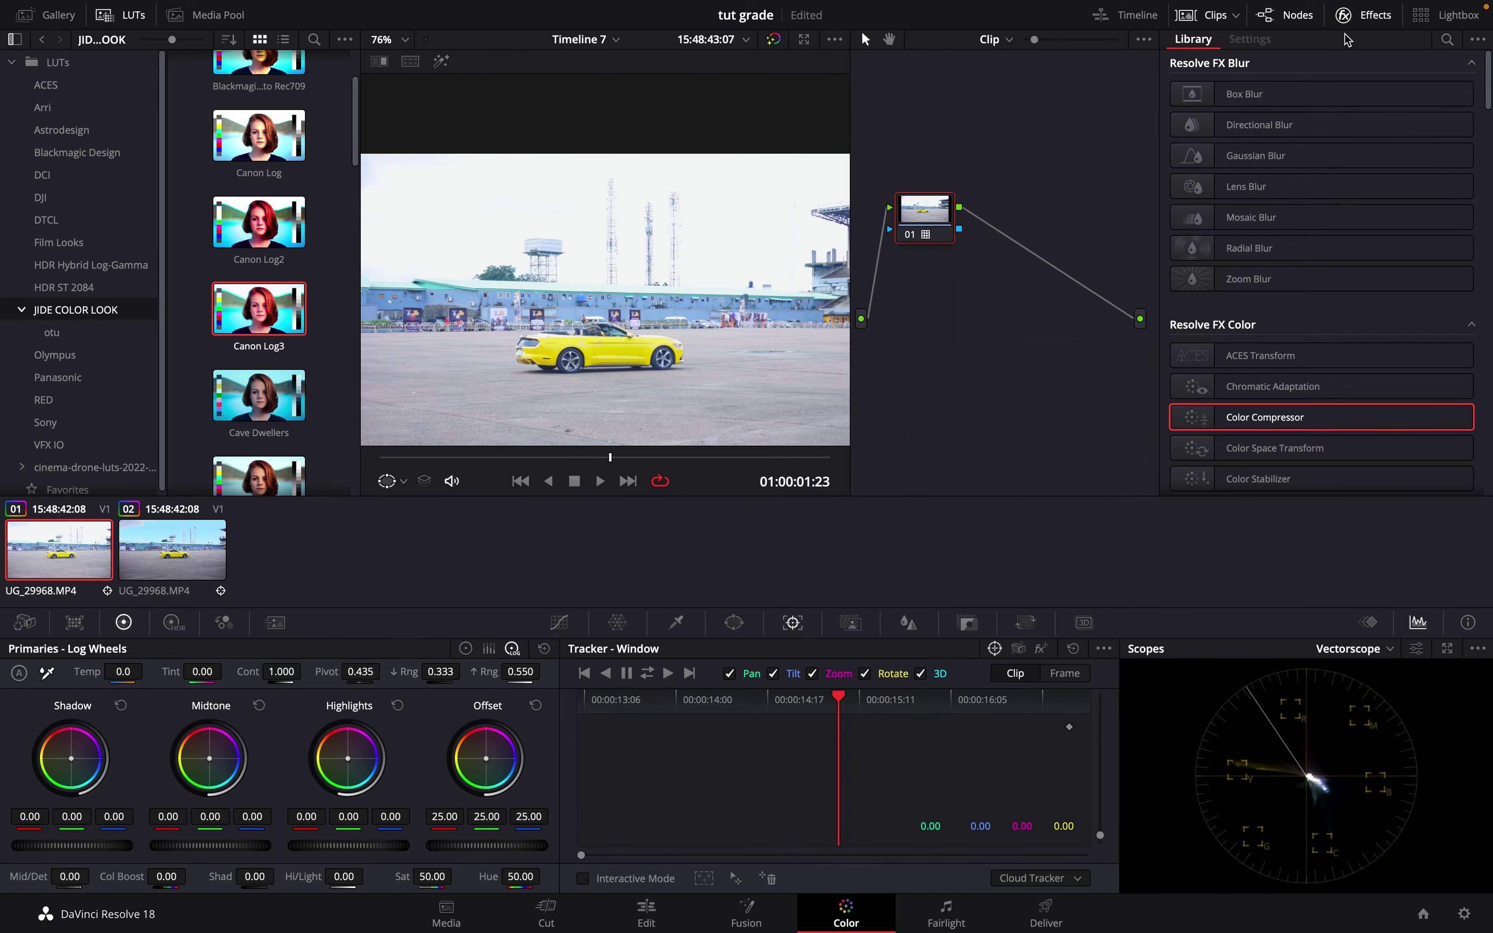
left_click(1364, 15)
Add a serial node after node 01 and hide the LUT browser
left_click_drag(983, 174, 950, 207)
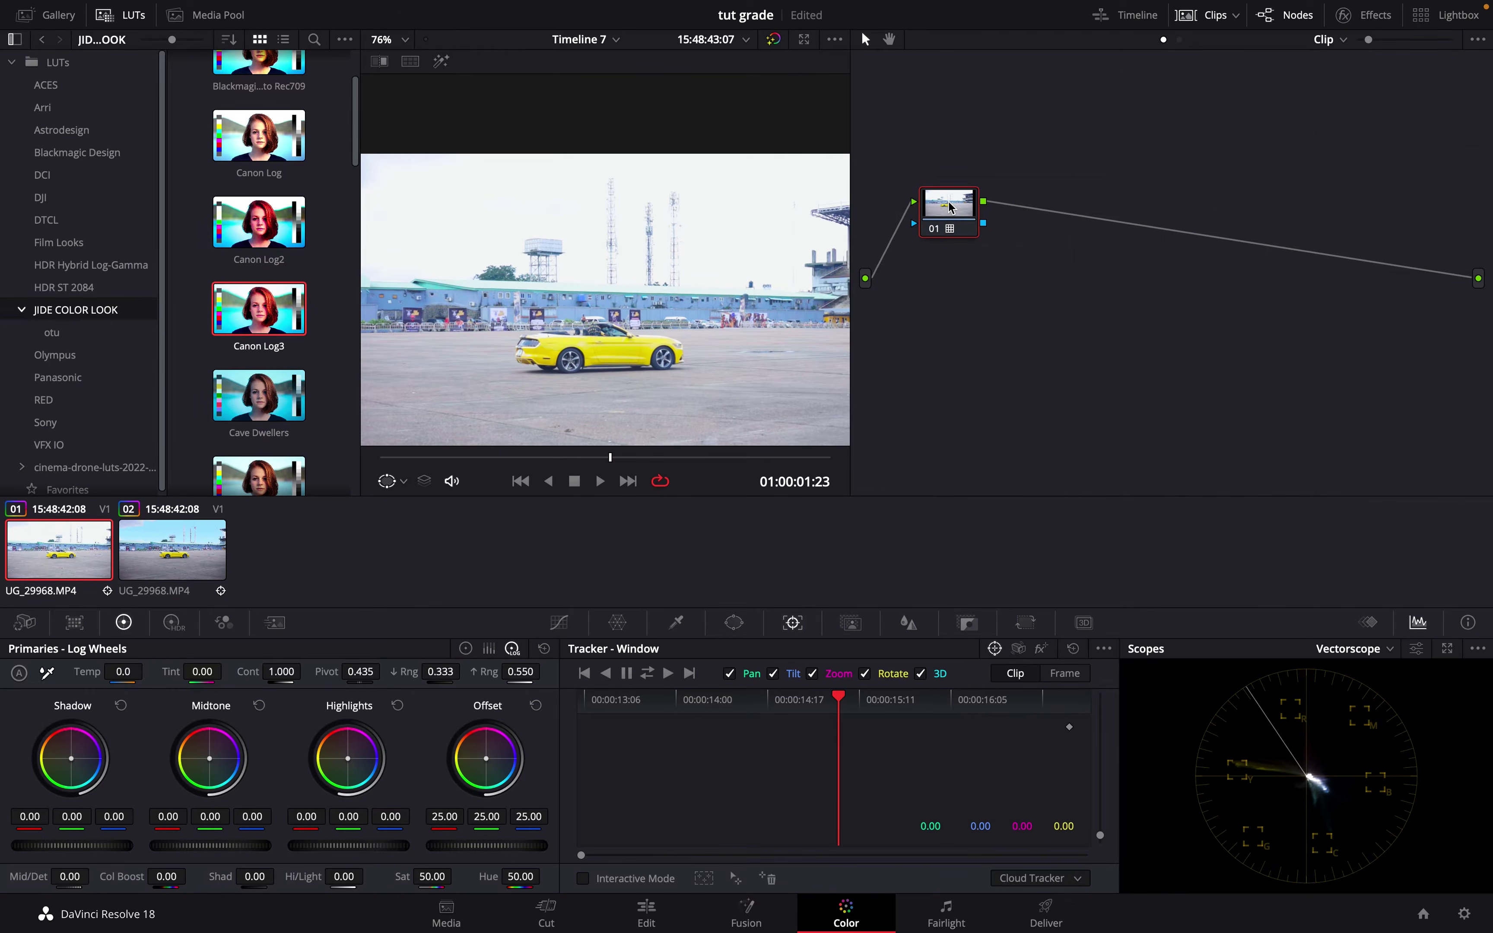
key("alt+s")
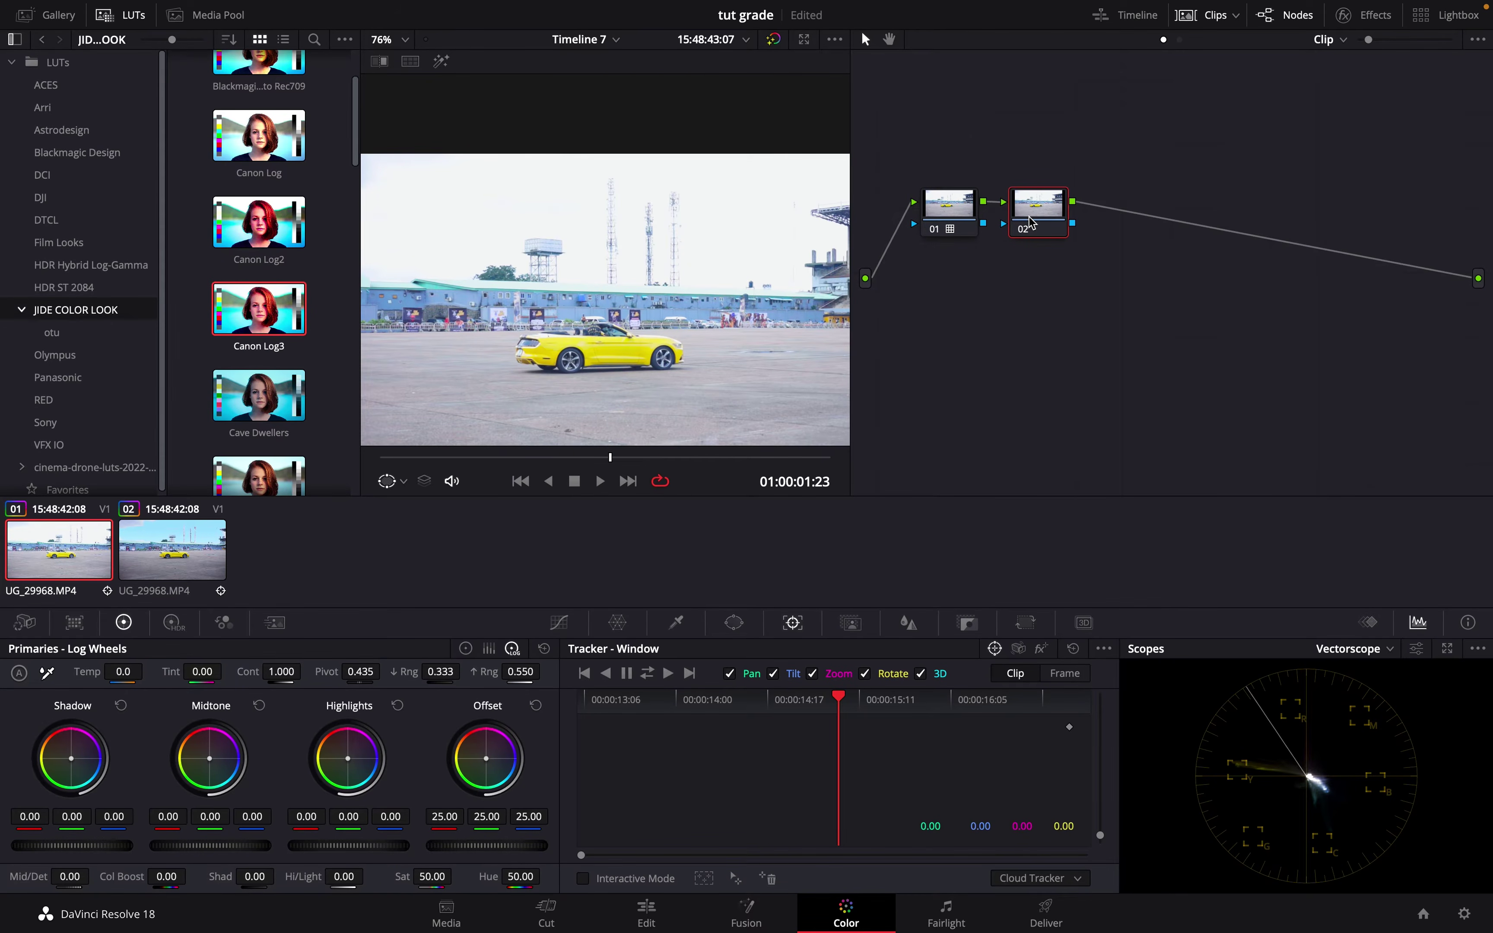
left_click(122, 14)
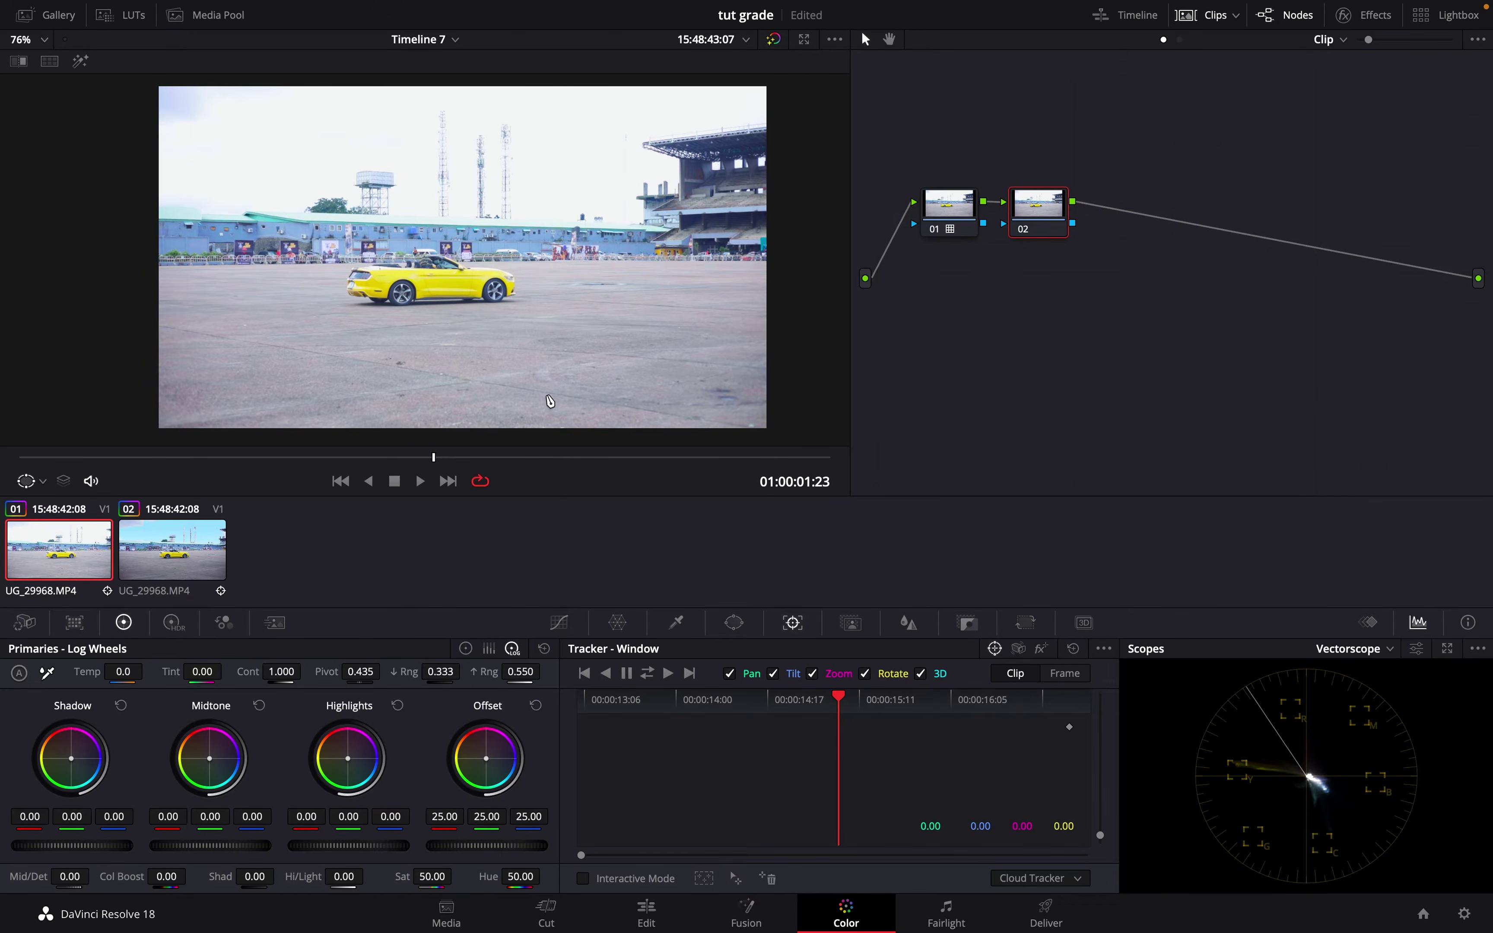
Sample the sky with the HSL Qualifier on node 02 and show the selection in Highlight view
left_click(1052, 216)
left_click(678, 623)
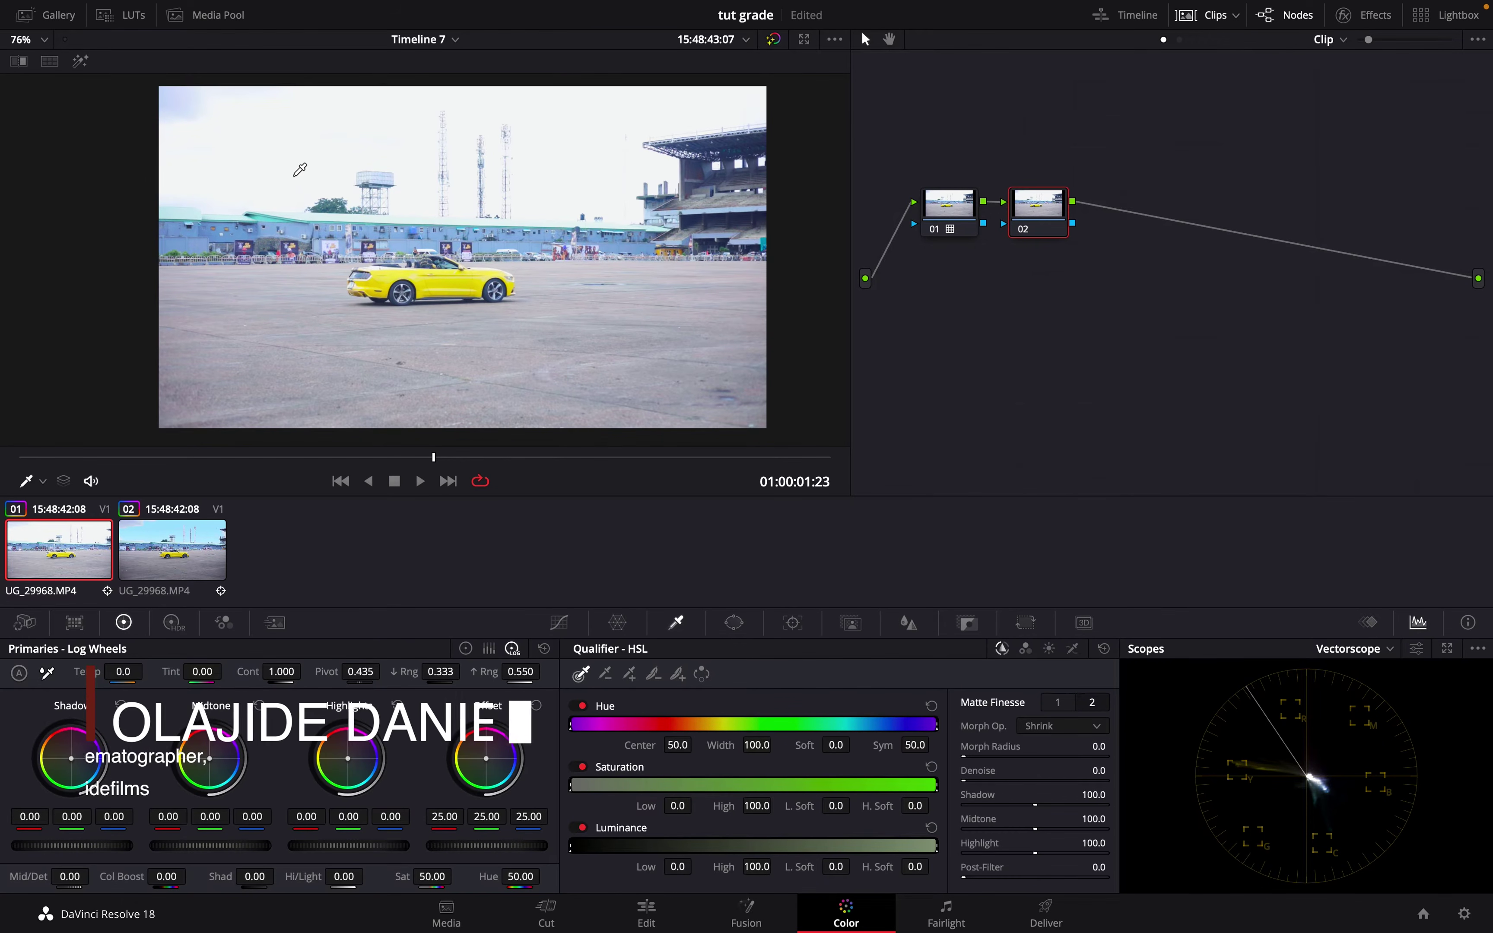
left_click(313, 189)
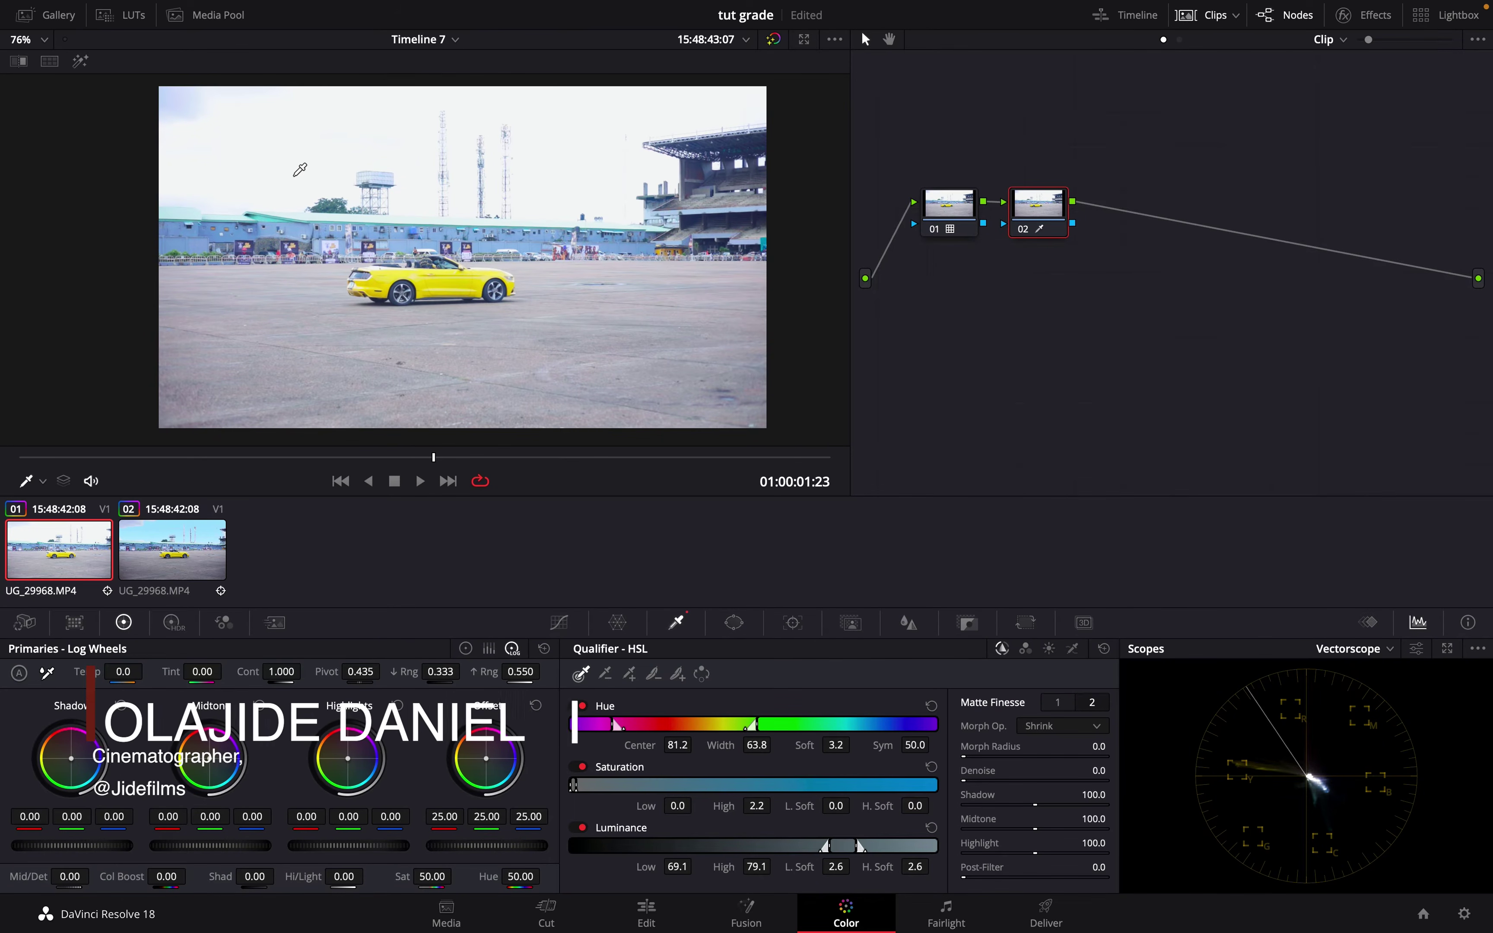
left_click(80, 61)
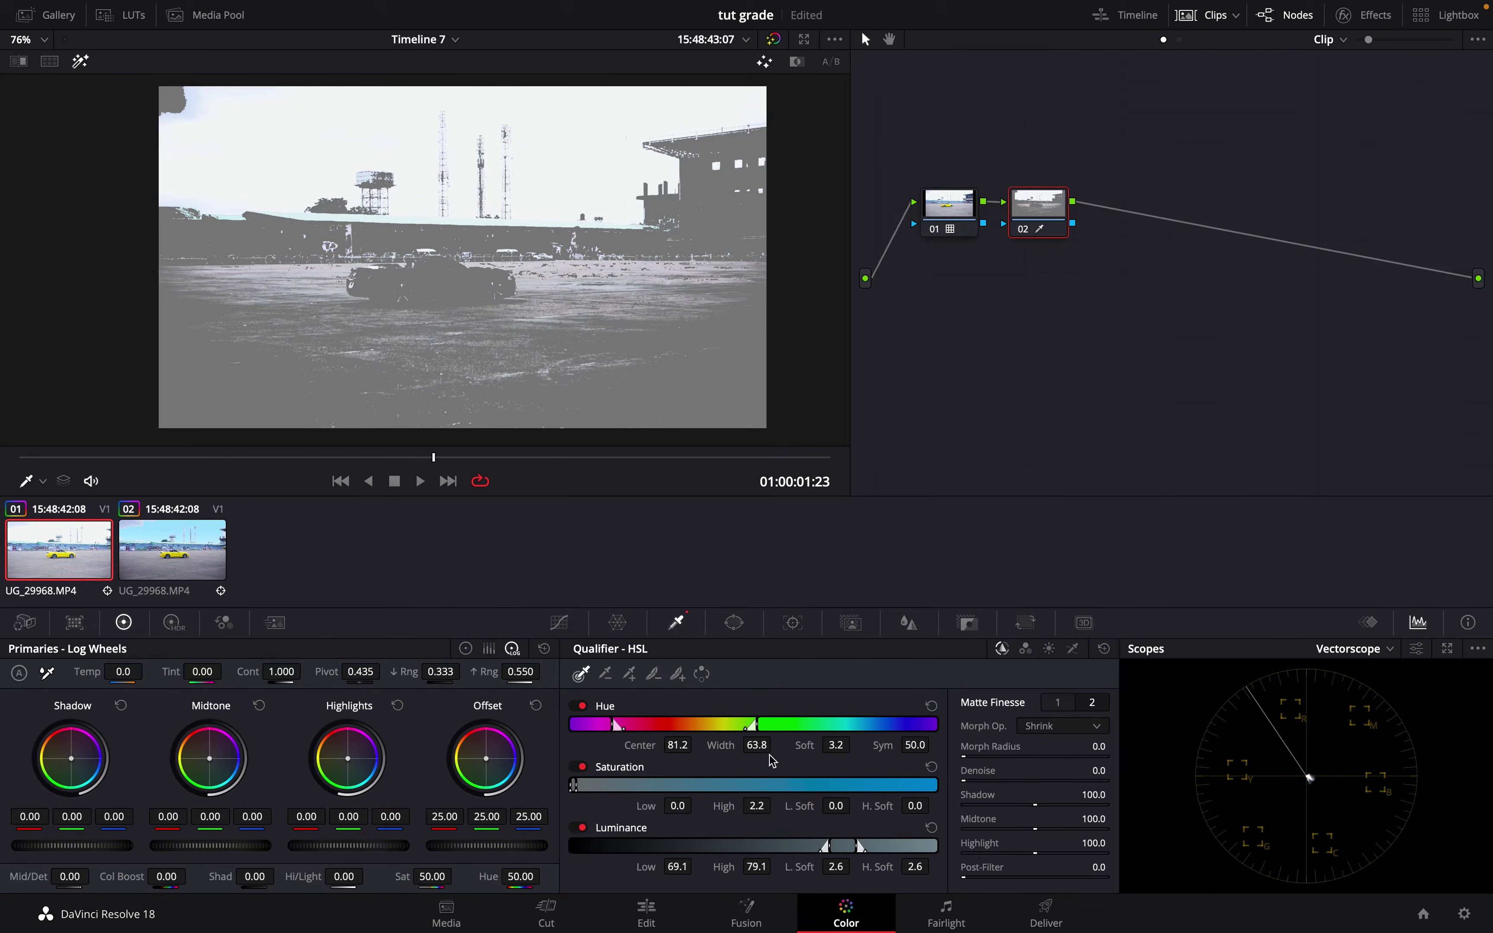
Refine the sky selection by setting the qualifier's Saturation High to 1.2
left_click_drag(676, 747, 1098, 750)
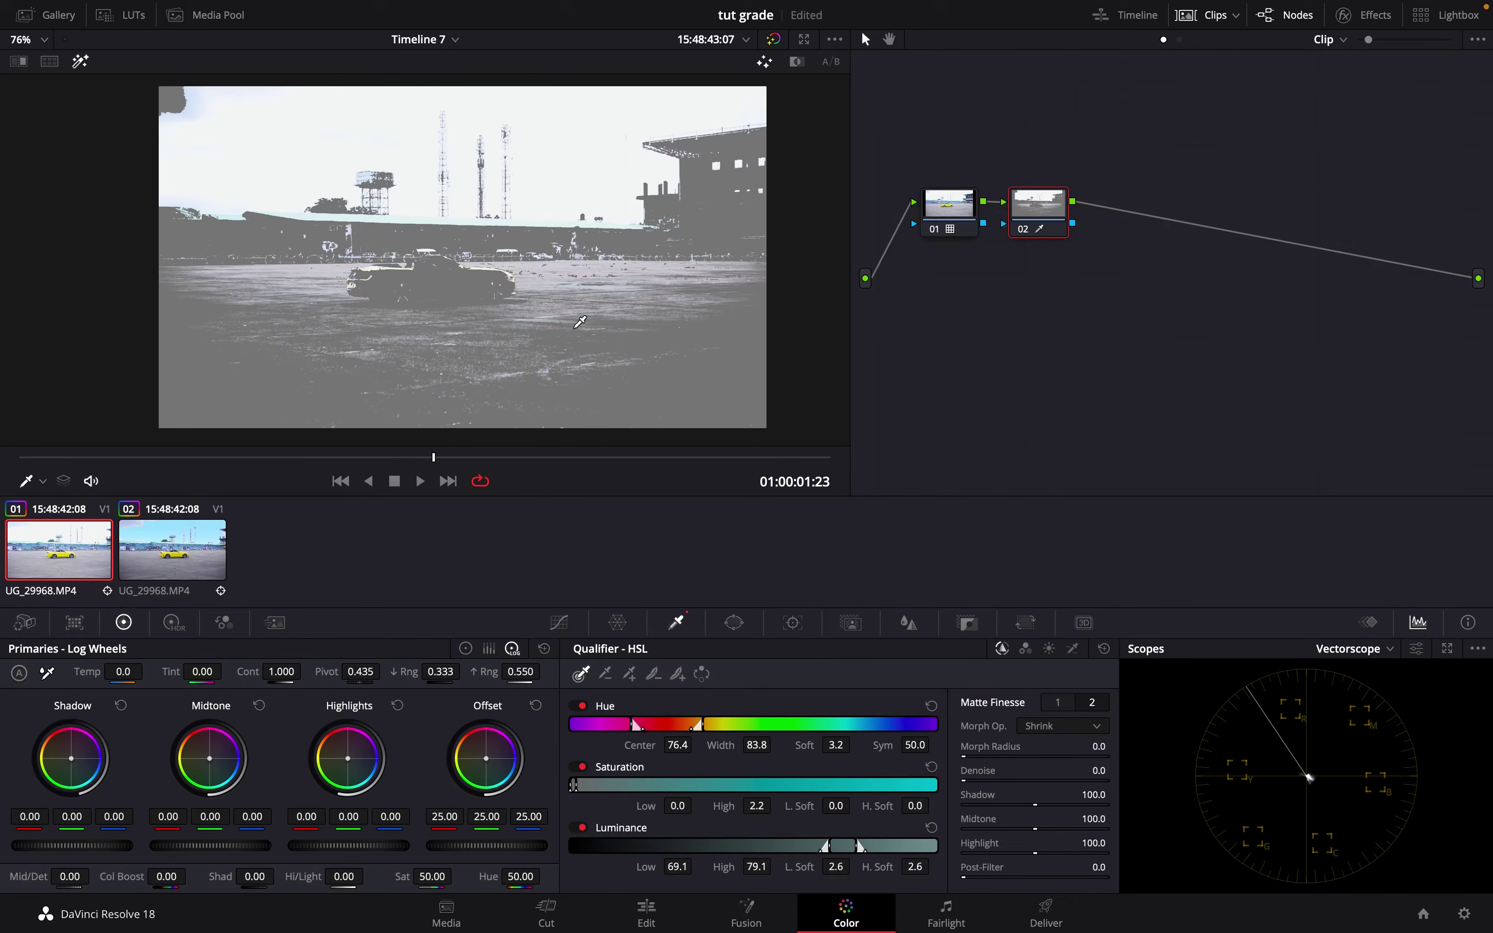
left_click(570, 131)
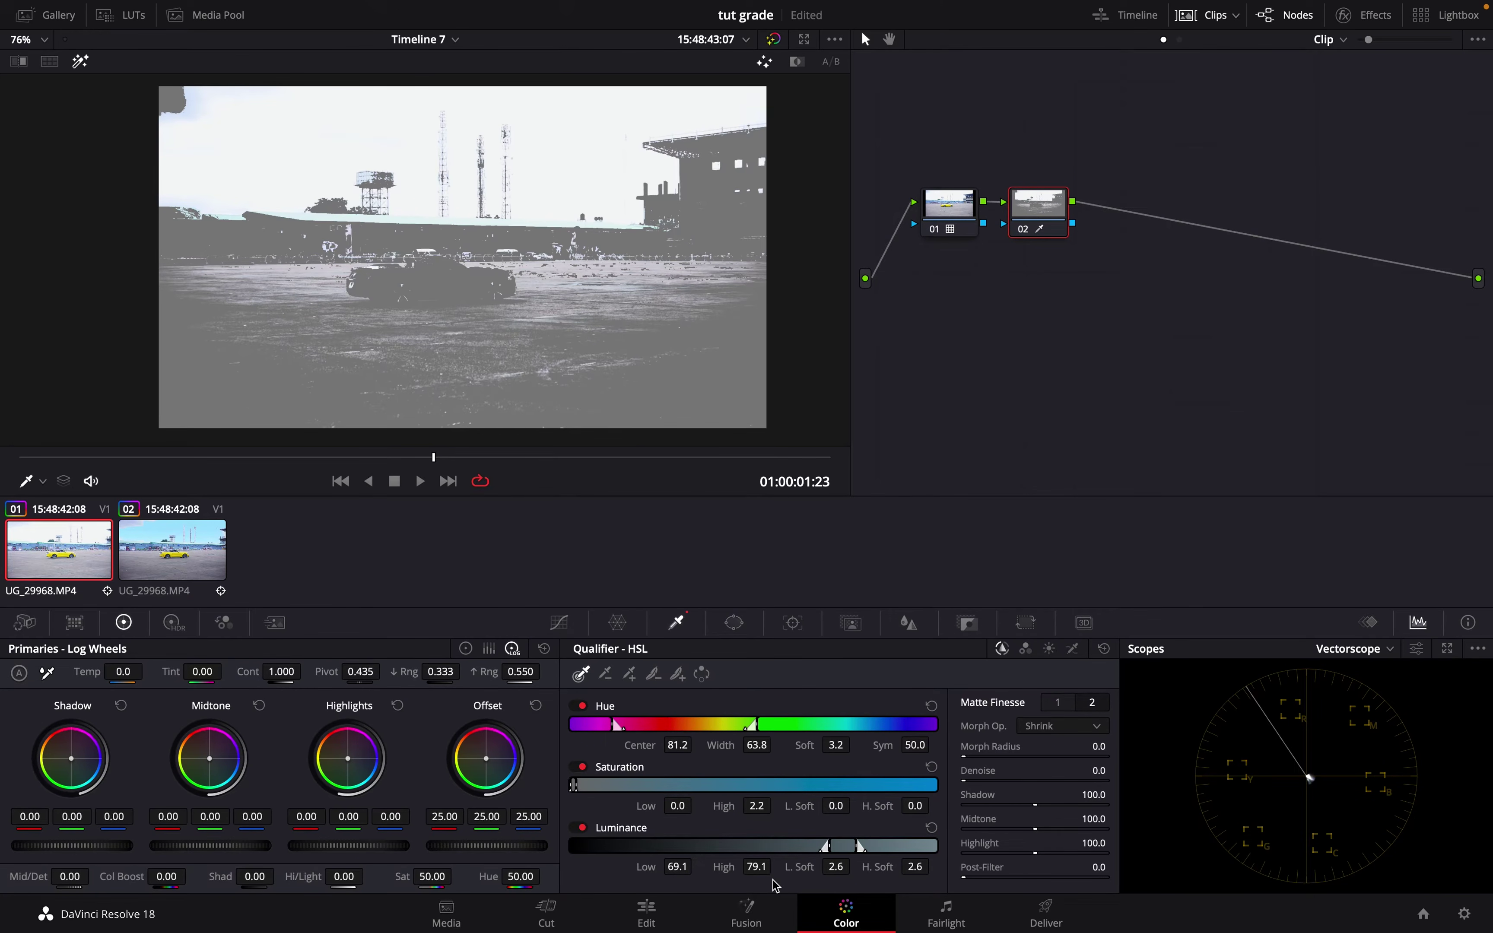
mouse_move(755, 809)
left_mouse_down()
mouse_move(709, 809)
mouse_move(755, 808)
left_mouse_up()
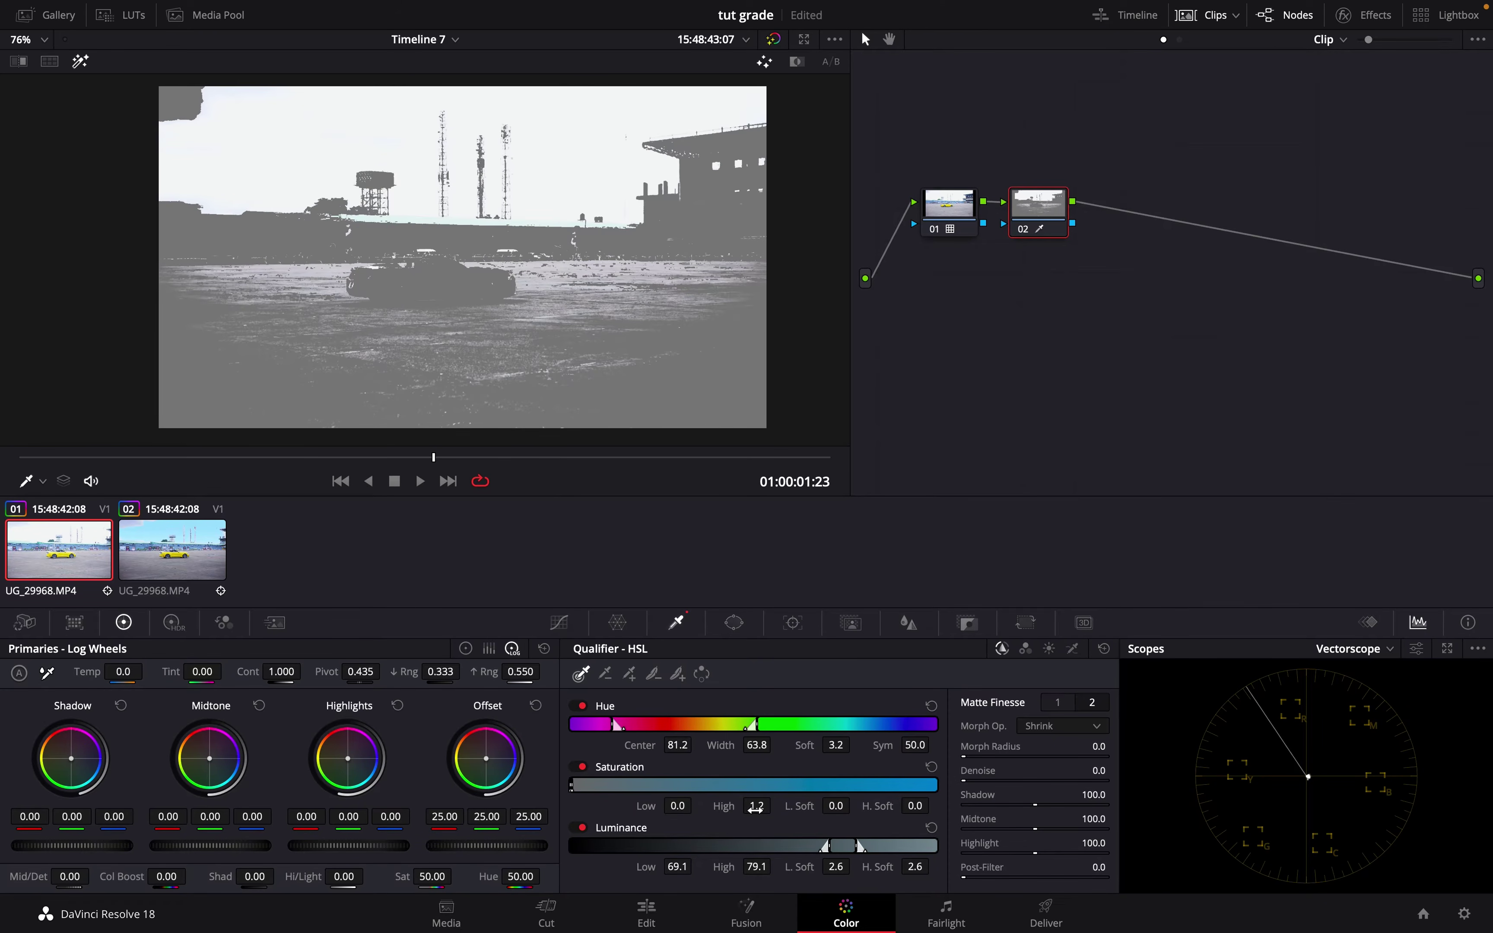
Add a rectangular power window to node 02 and place it over the sky's upper-left part, at about Pan 42.62 and Tilt 53.89
left_click(734, 623)
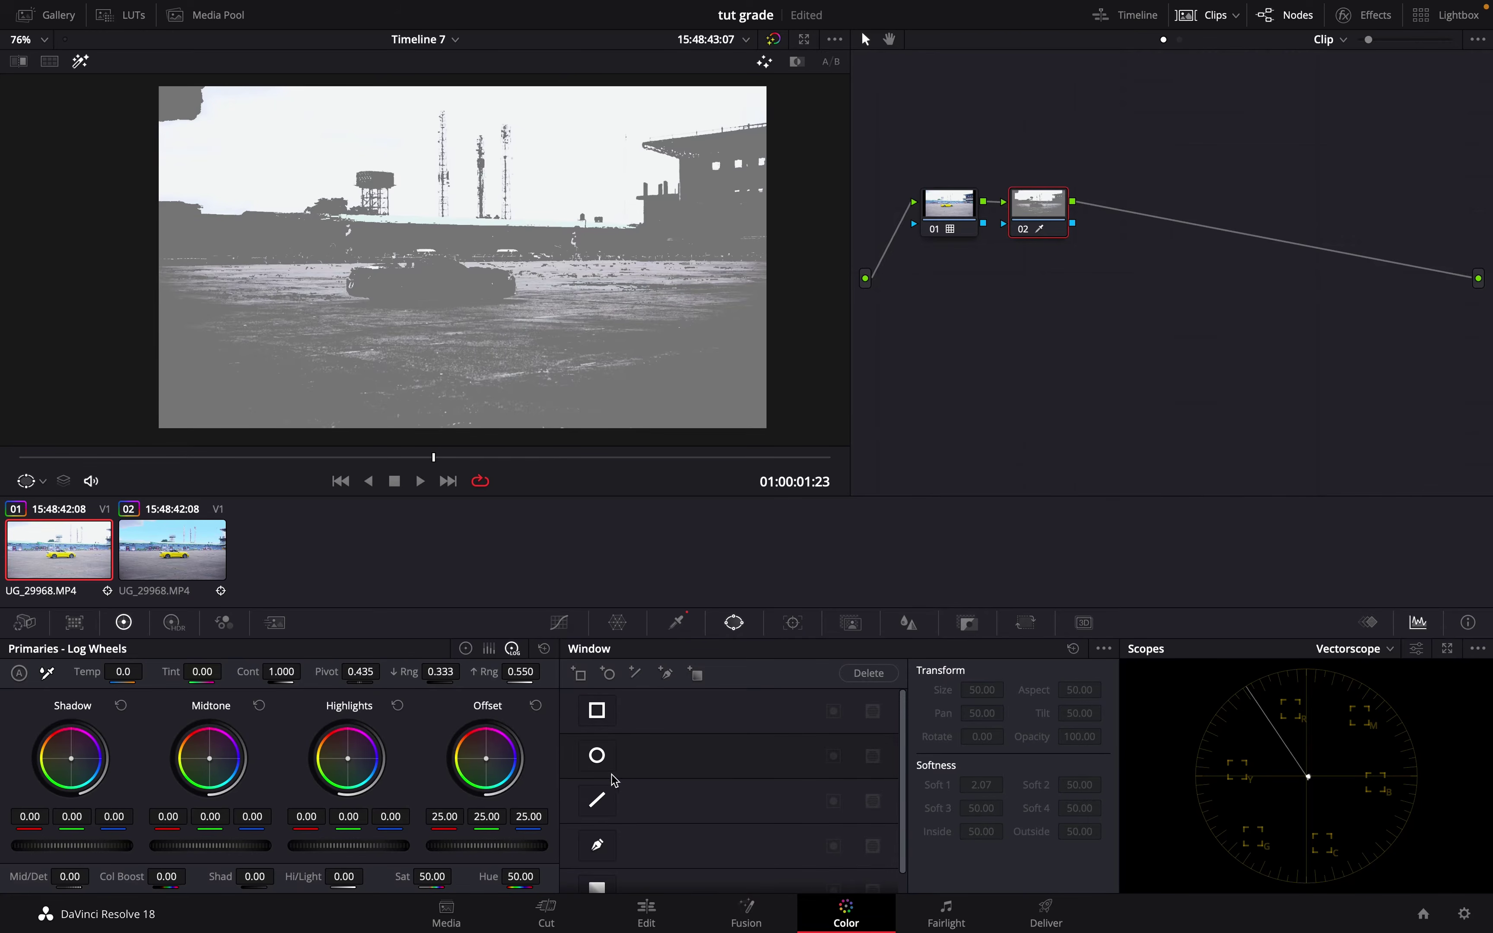
scroll(627, 778, "down", 1)
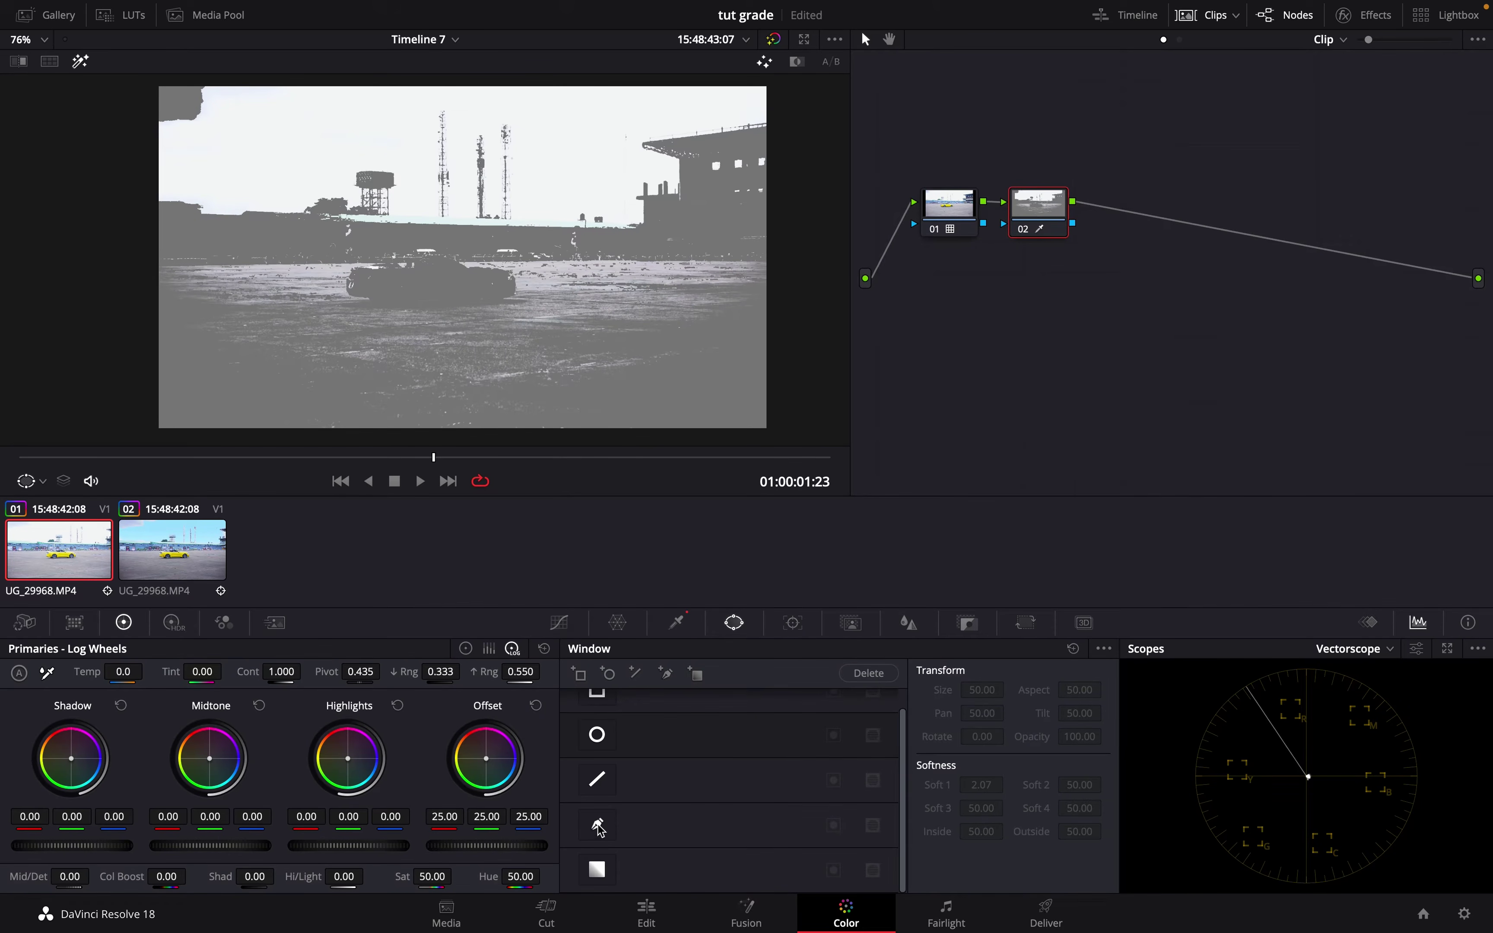
scroll(621, 777, "up", 1)
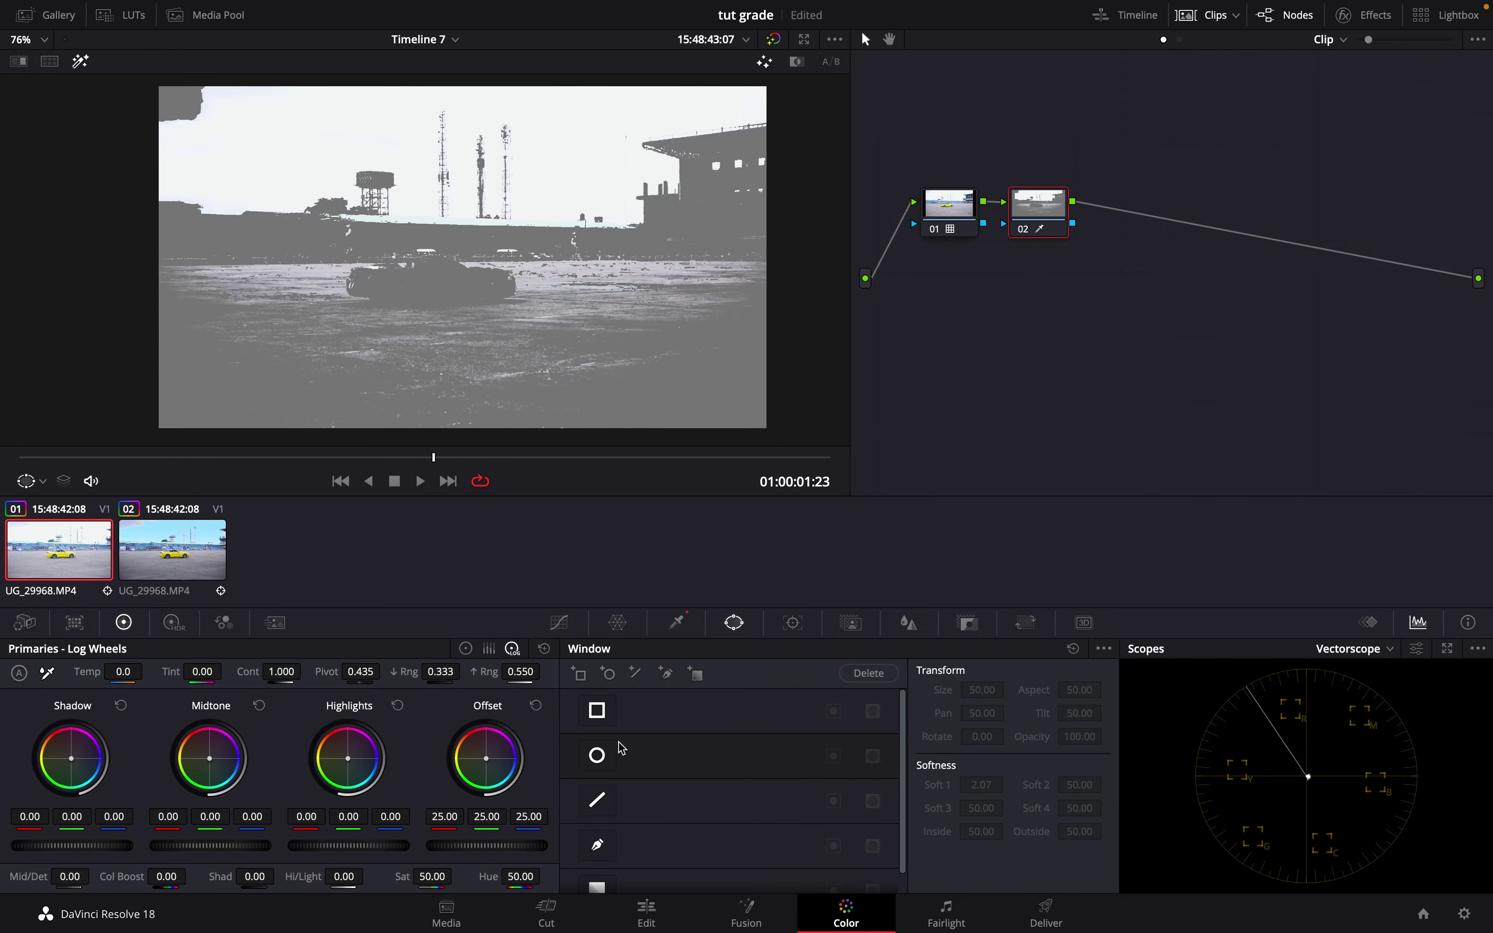
left_click(597, 711)
left_click_drag(498, 269, 298, 162)
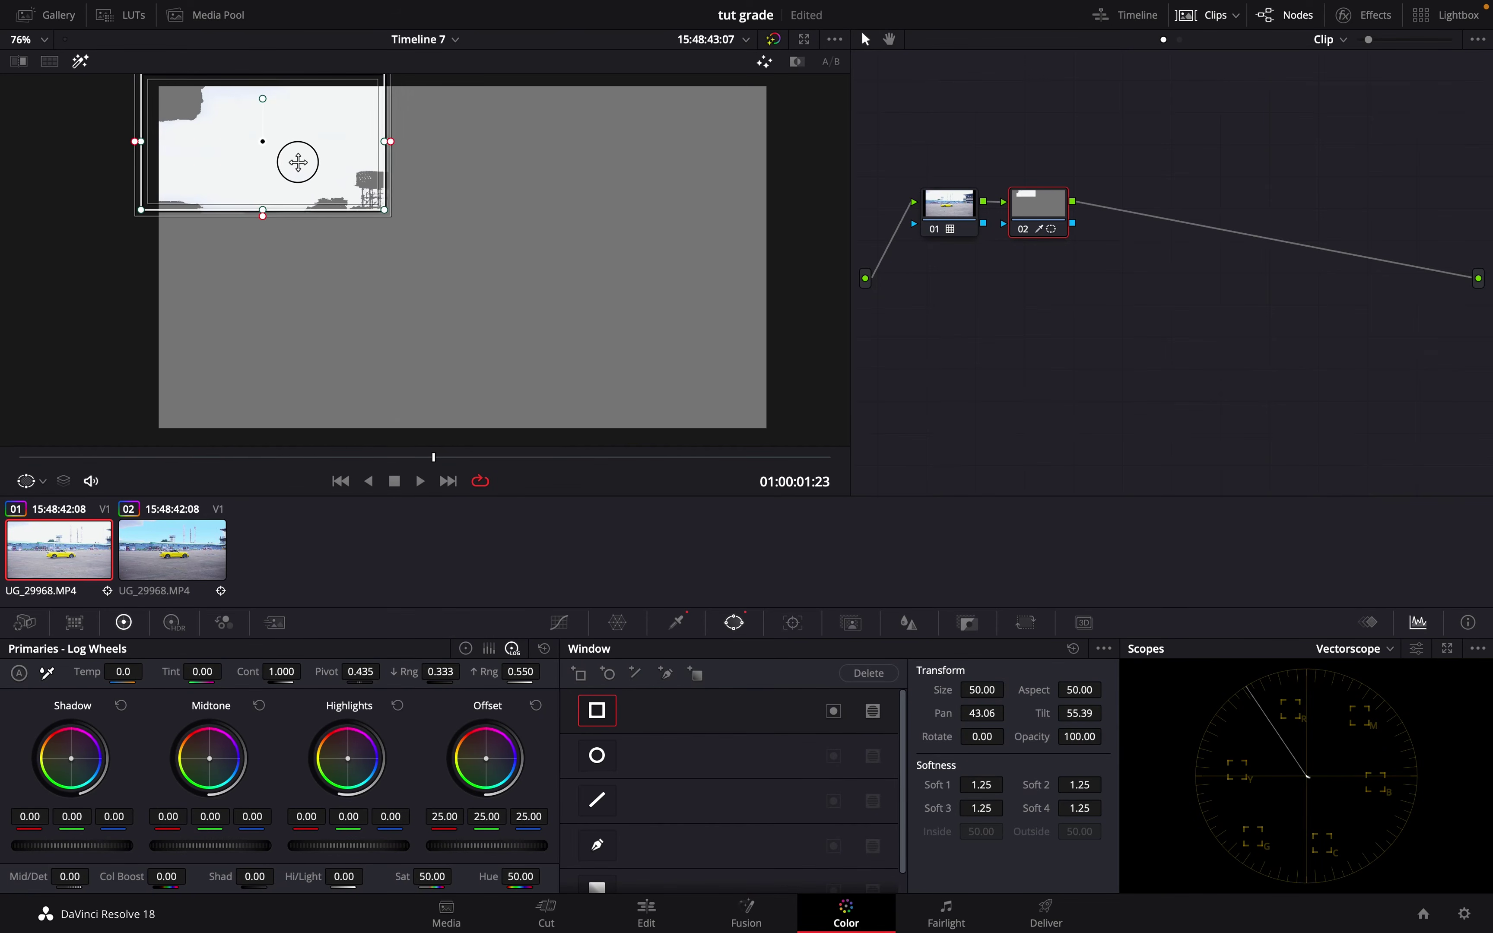
left_click(597, 712)
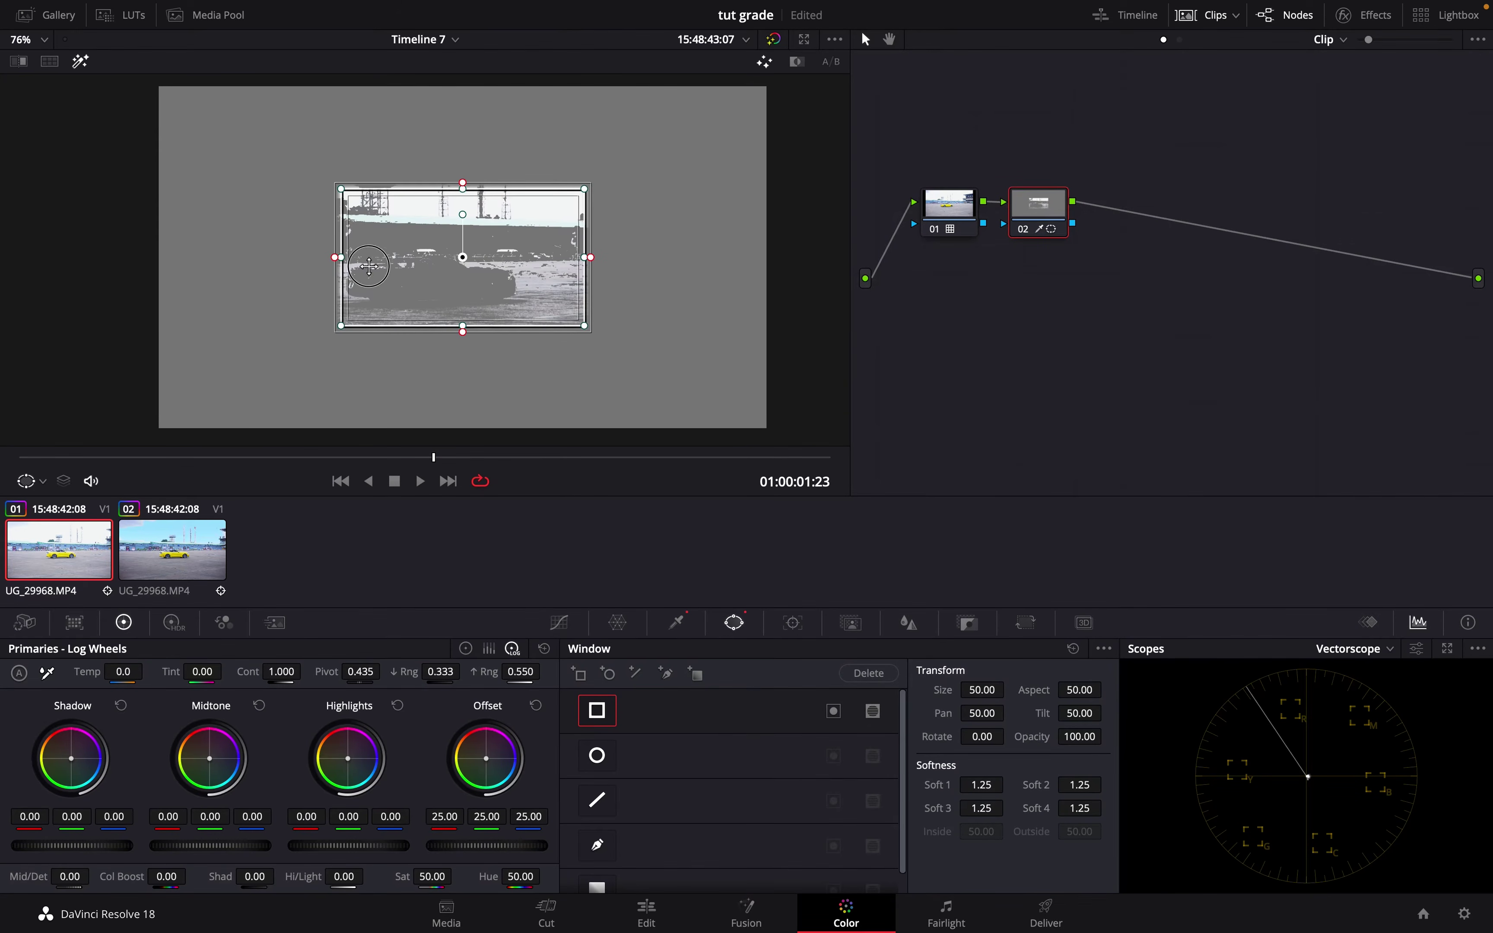
left_click_drag(369, 266, 178, 166)
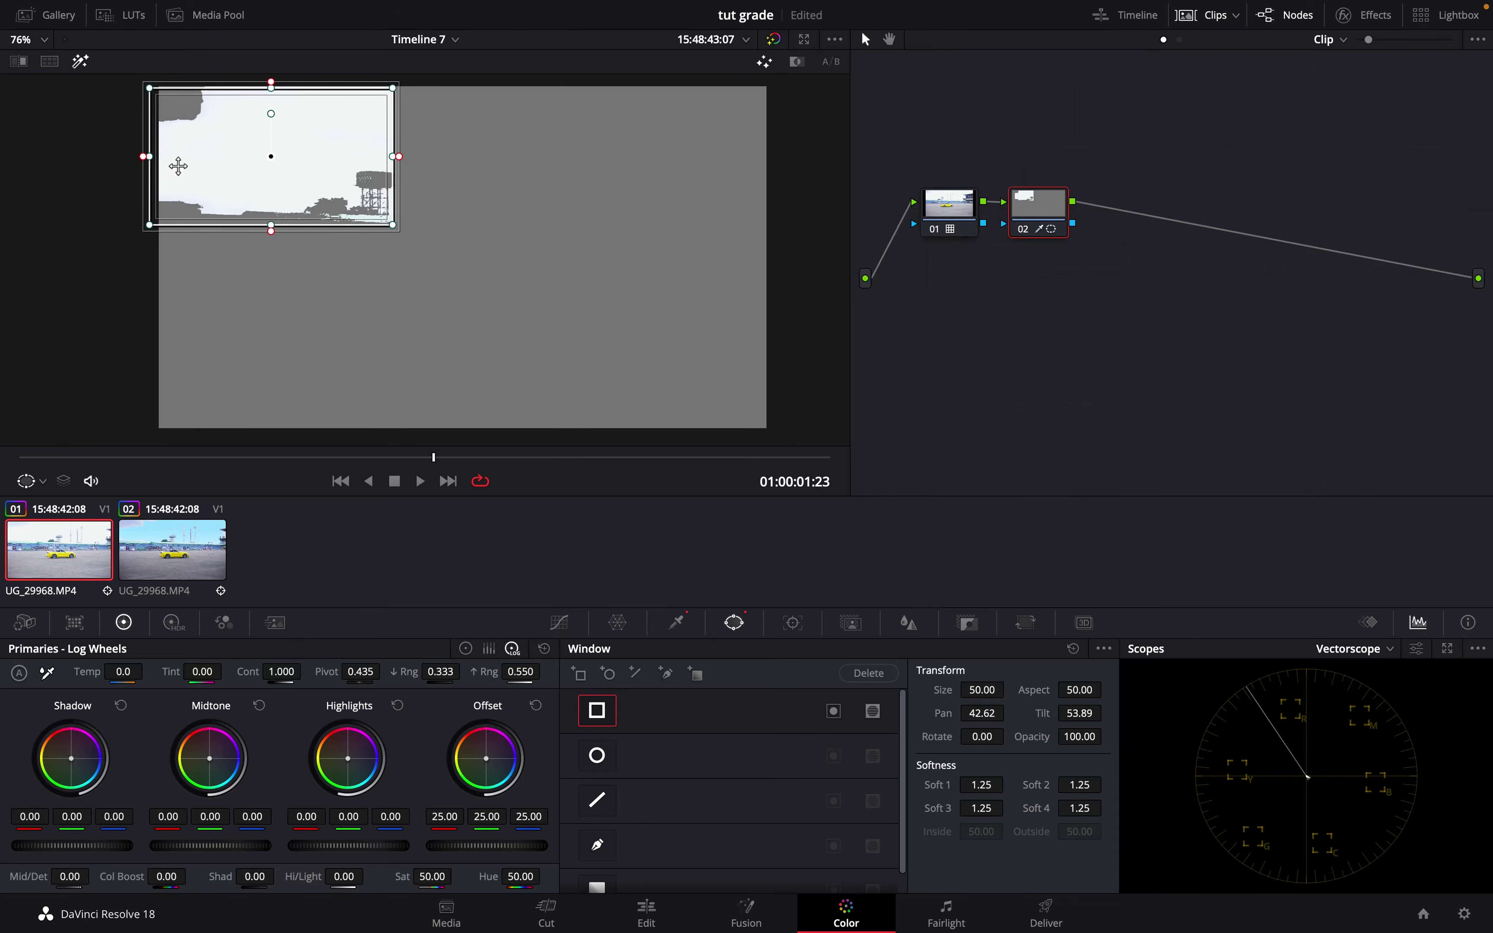
Stretch the power window over the full width of the sky down to the rooftops, and compare the image with node 02 disabled
left_click_drag(400, 156, 805, 150)
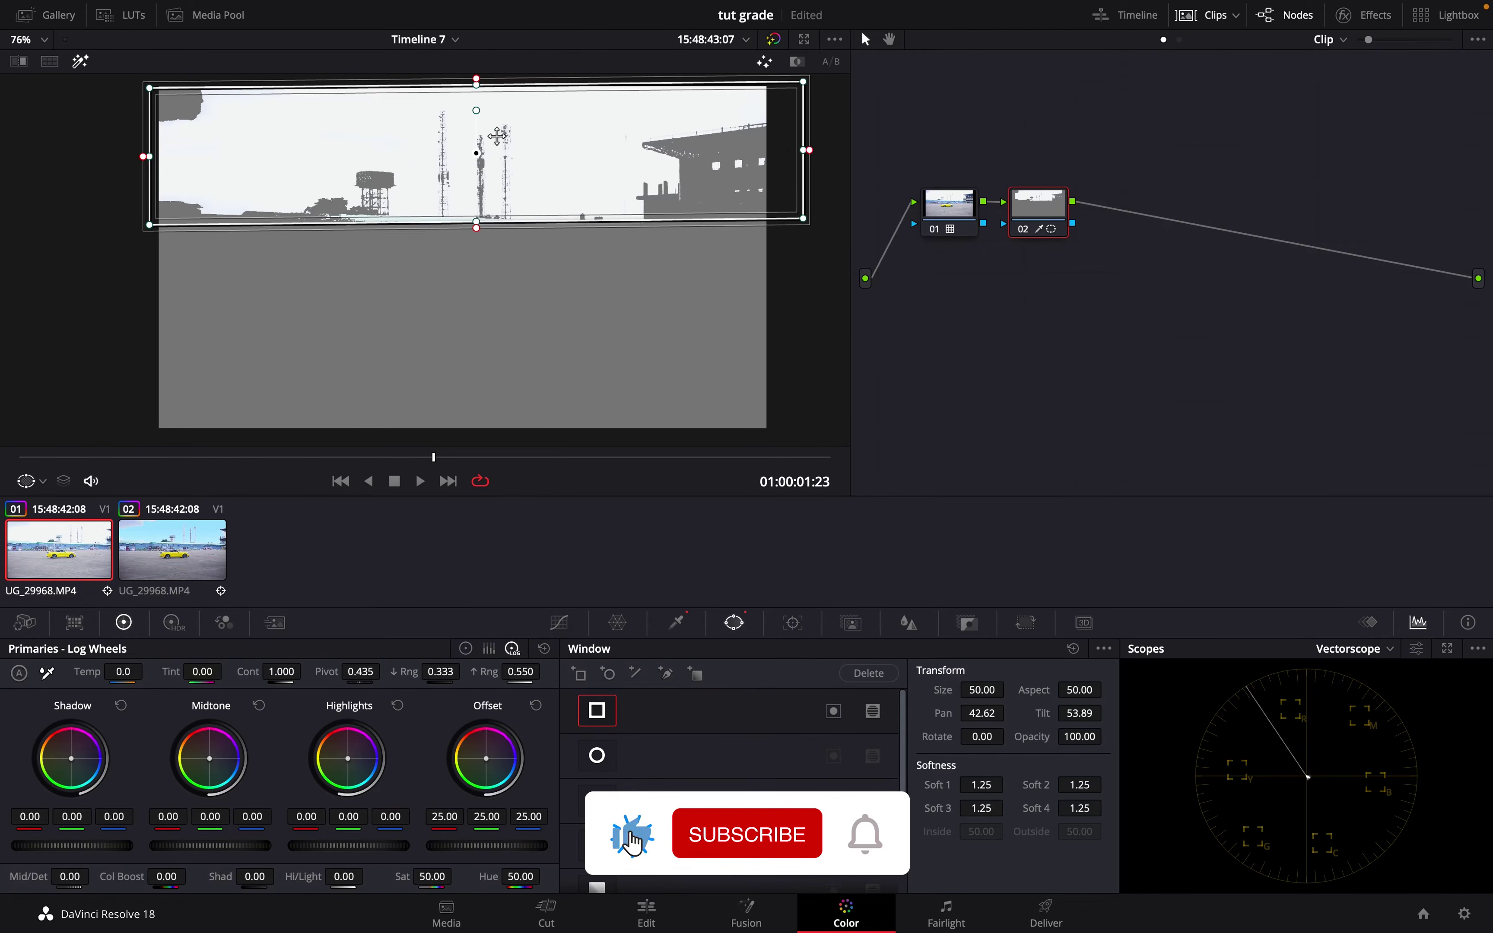
left_click_drag(476, 85, 479, 75)
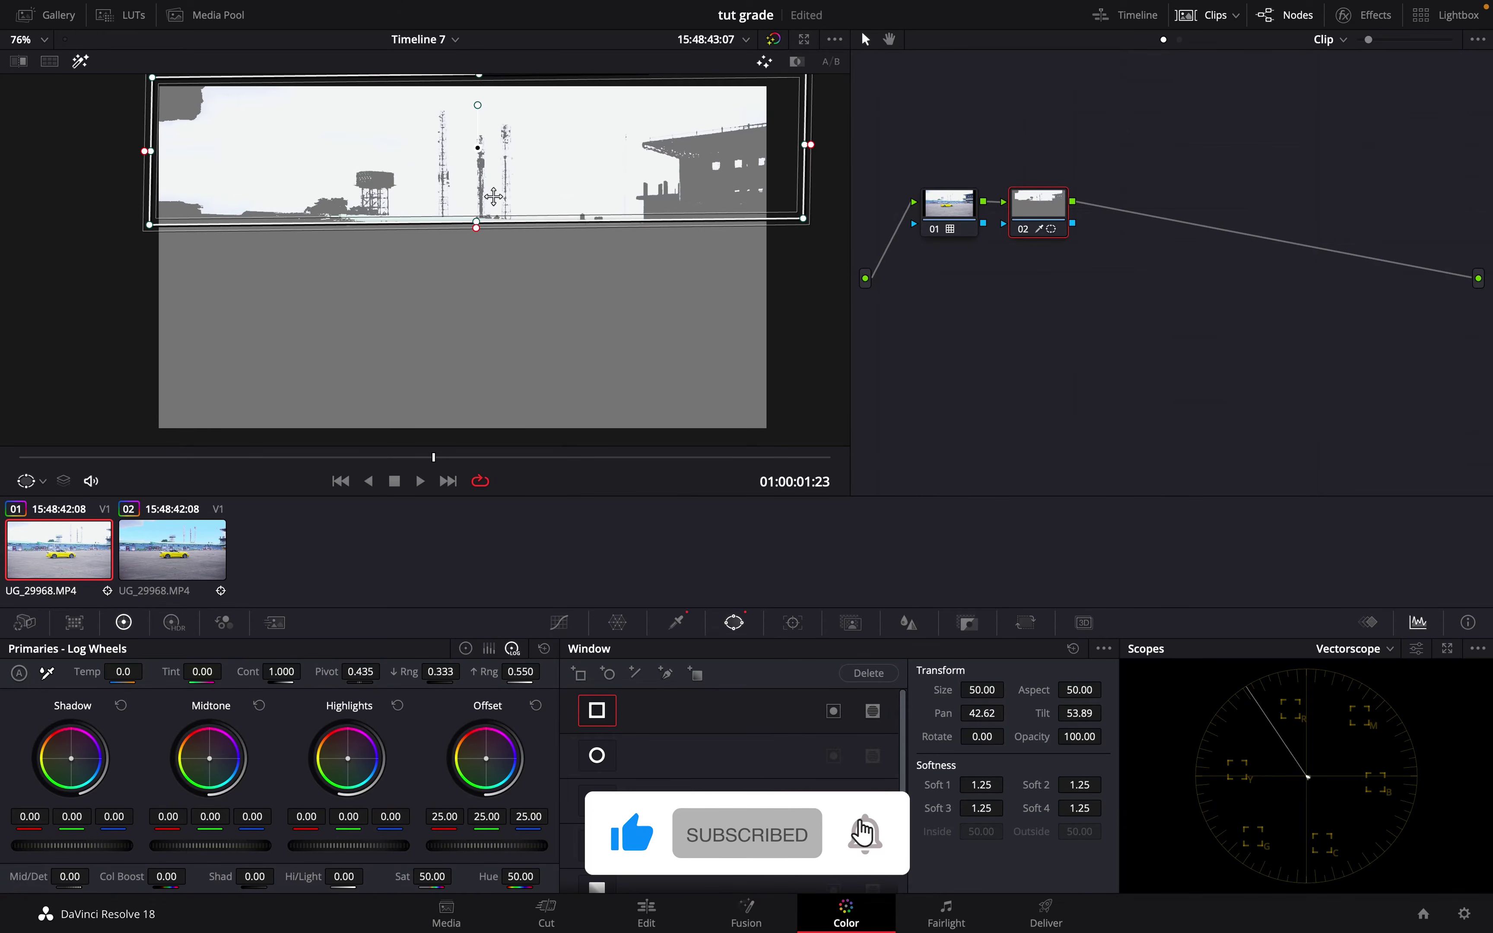
mouse_move(476, 222)
left_mouse_down()
mouse_move(482, 250)
mouse_move(474, 224)
left_mouse_up()
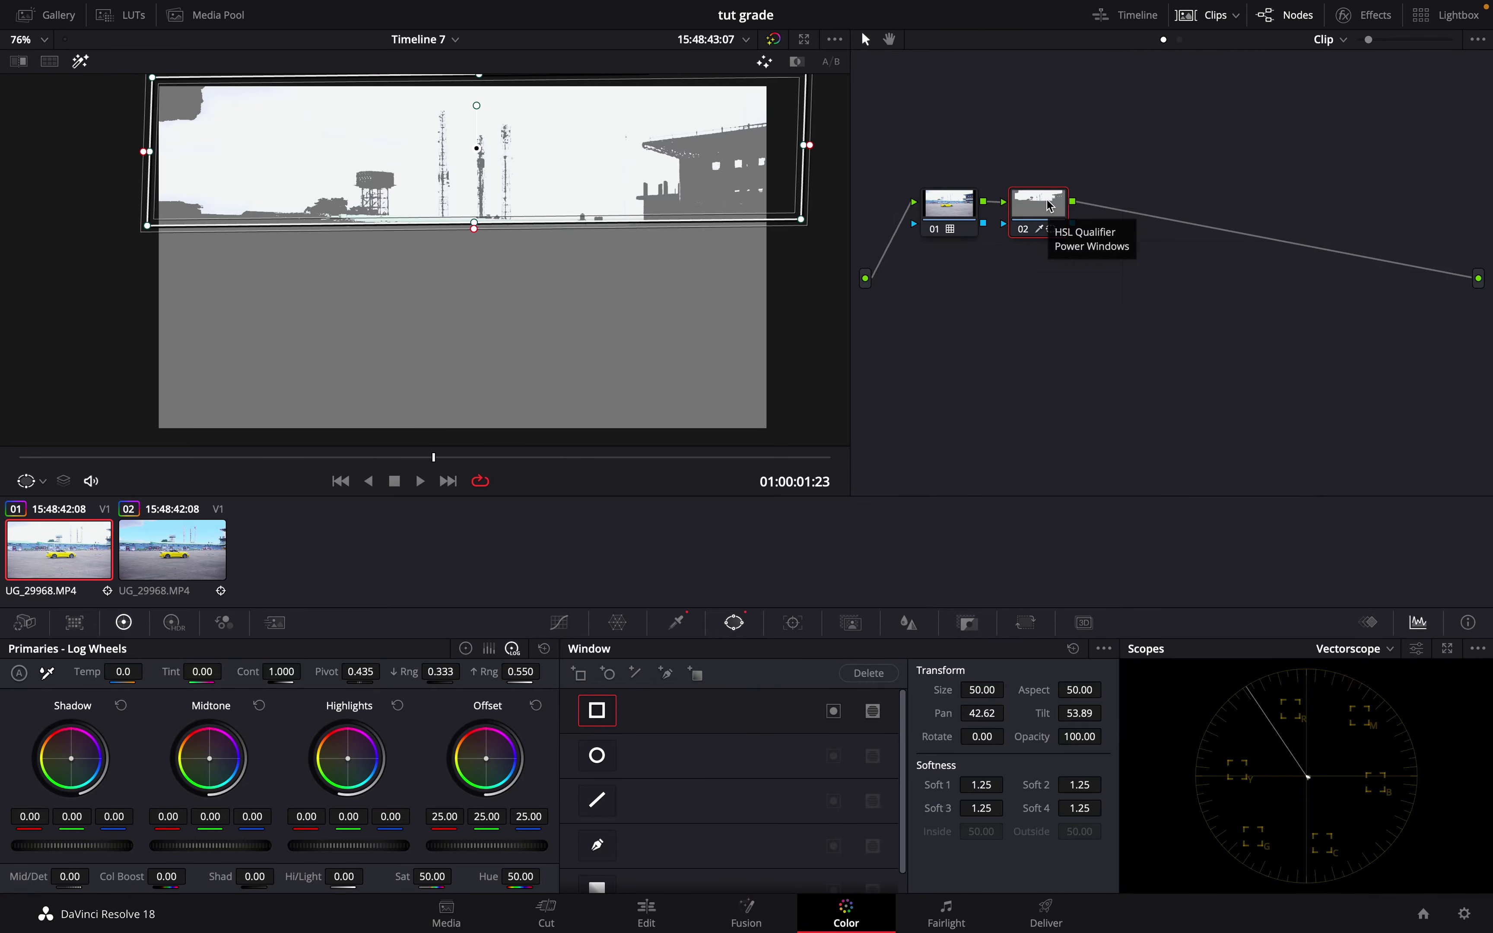
left_click(1023, 232)
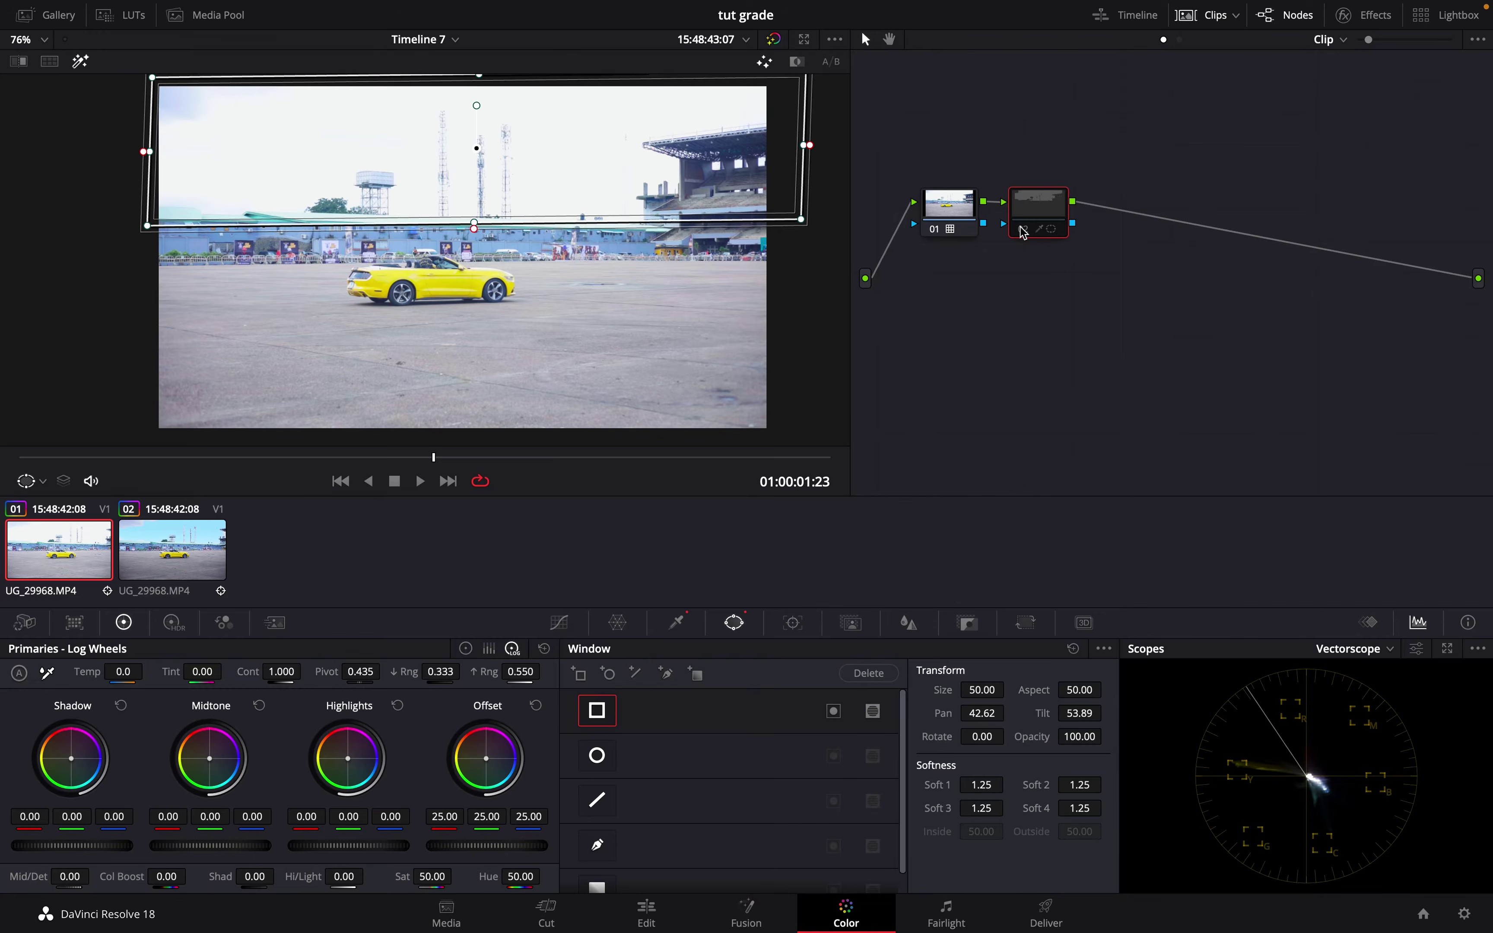
left_click(1023, 232)
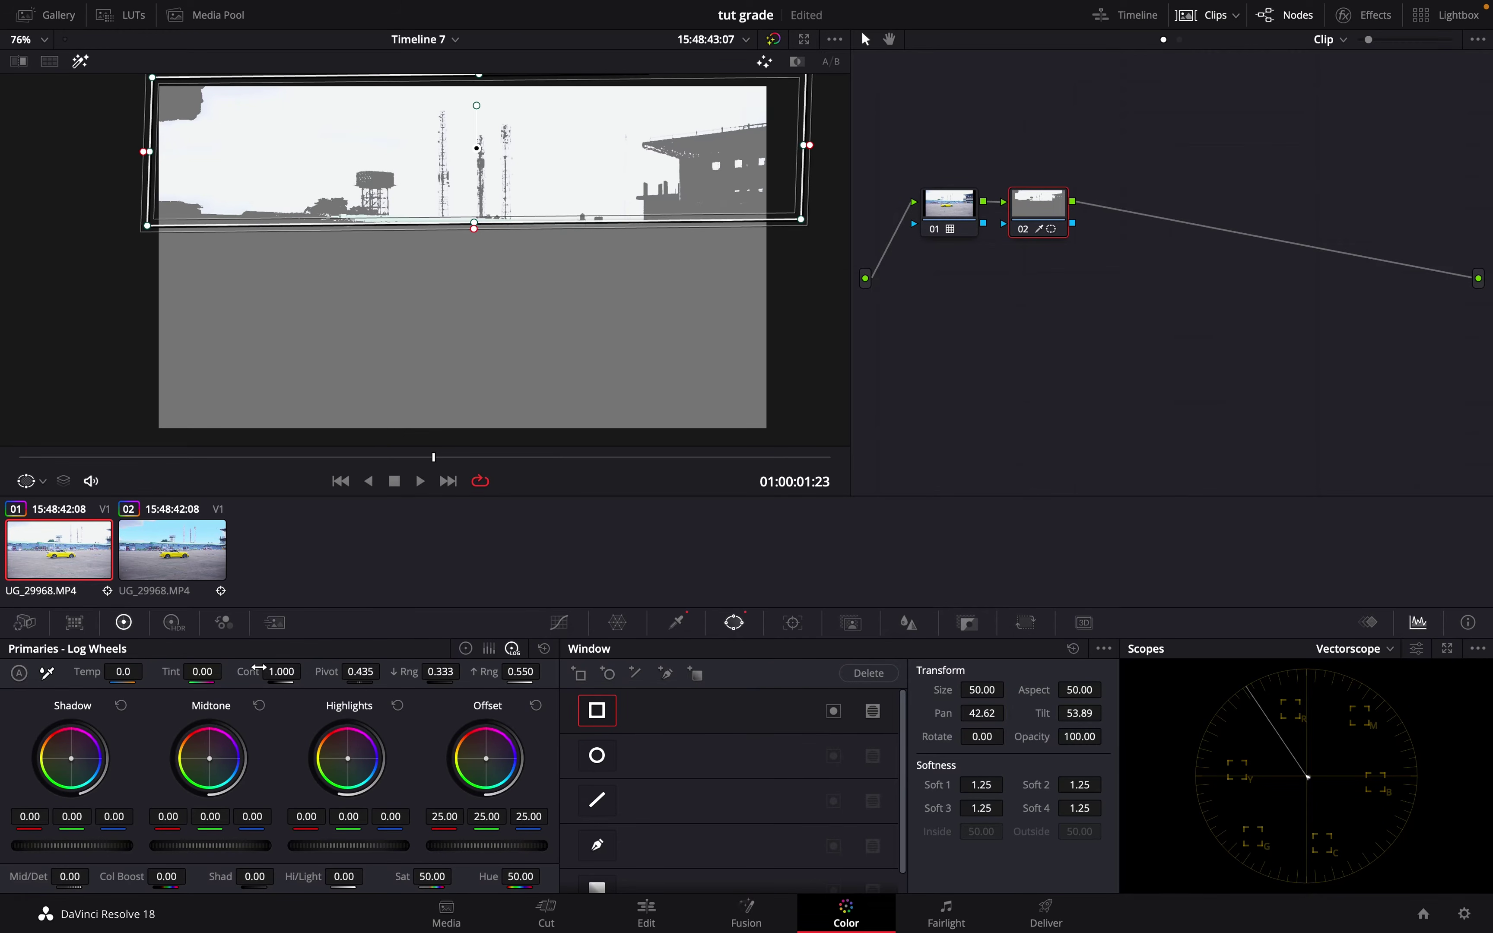
Switch the primaries to Color Wheels mode and turn off the Highlight view
left_click(472, 648)
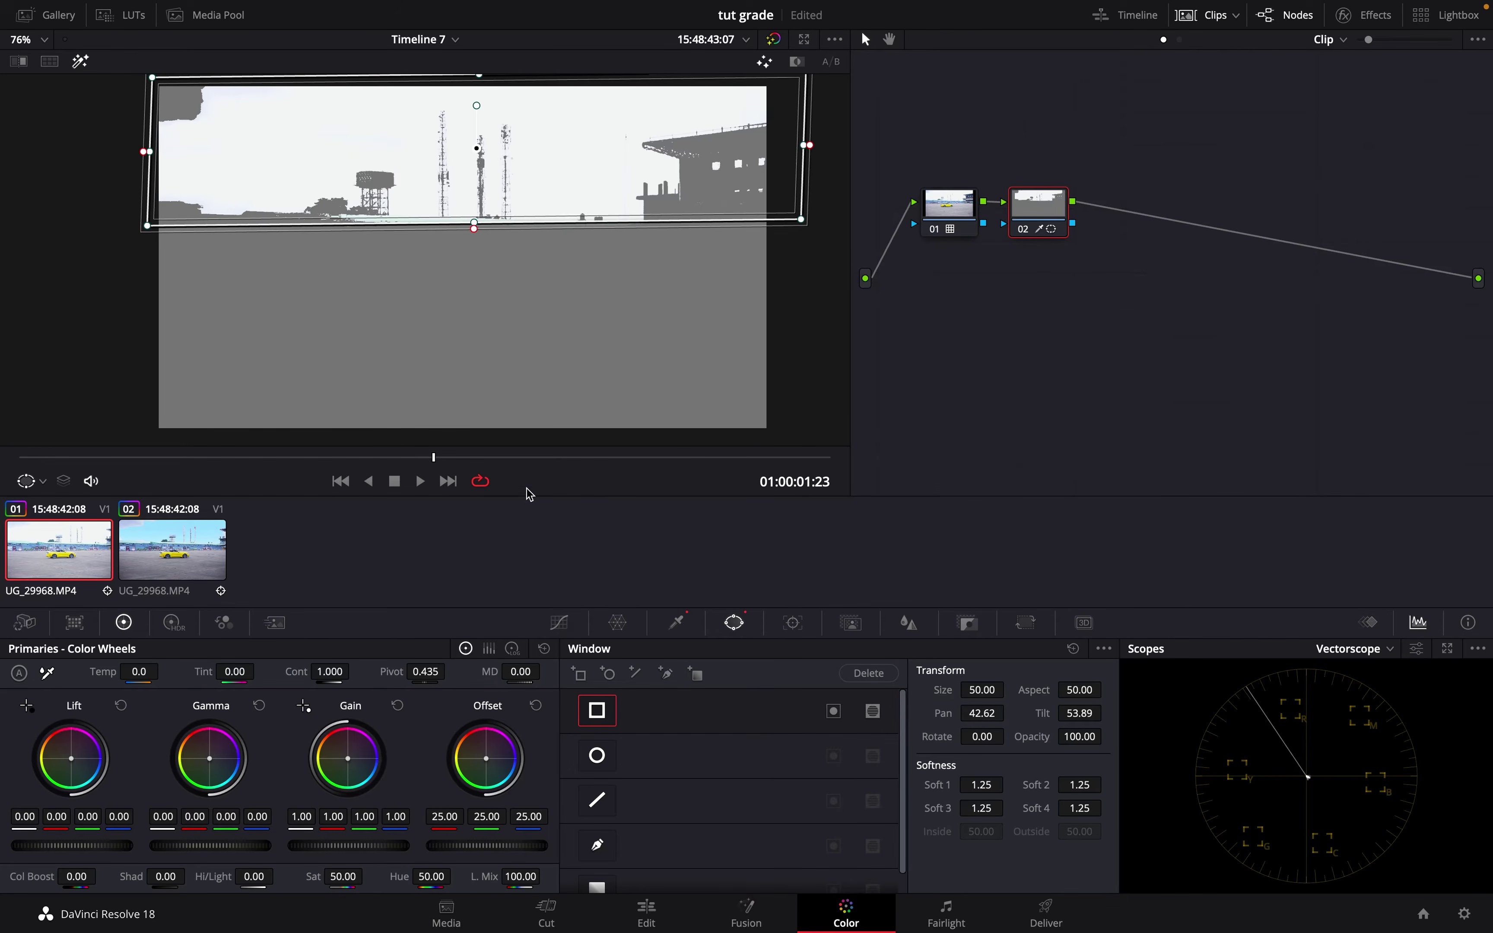
left_click(82, 61)
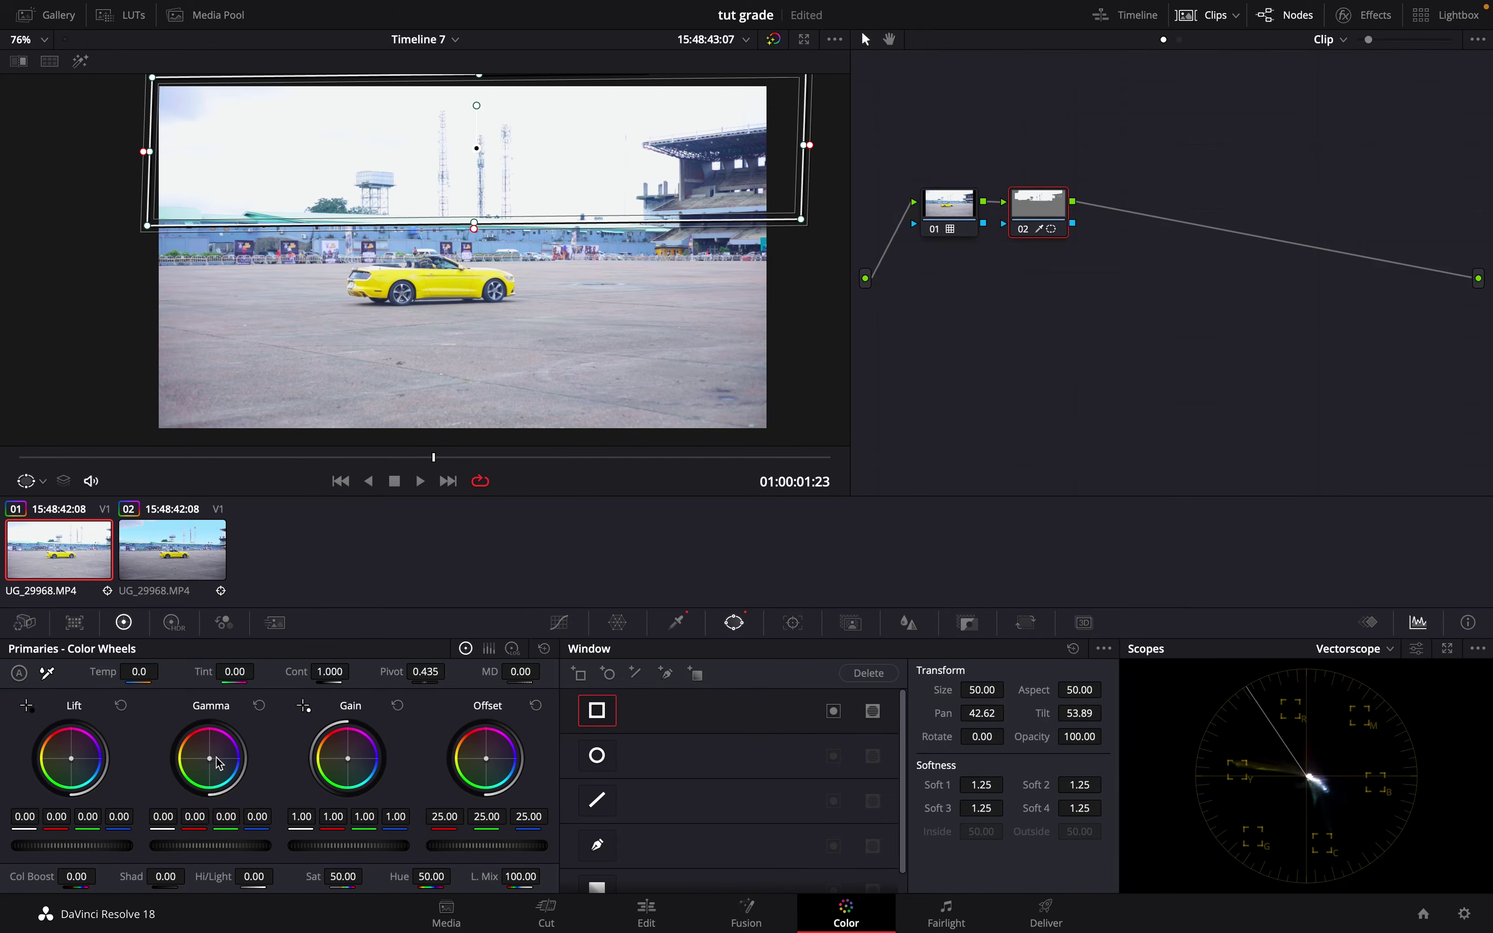
Tint the sky blue with Gamma red -0.10, green 0.02, blue 0.17, Gain red 0.89, green 1.00, blue 1.35, and Hue 49.80
left_click_drag(215, 763, 300, 886)
left_click_drag(745, 477, 774, 444)
left_click(1026, 234)
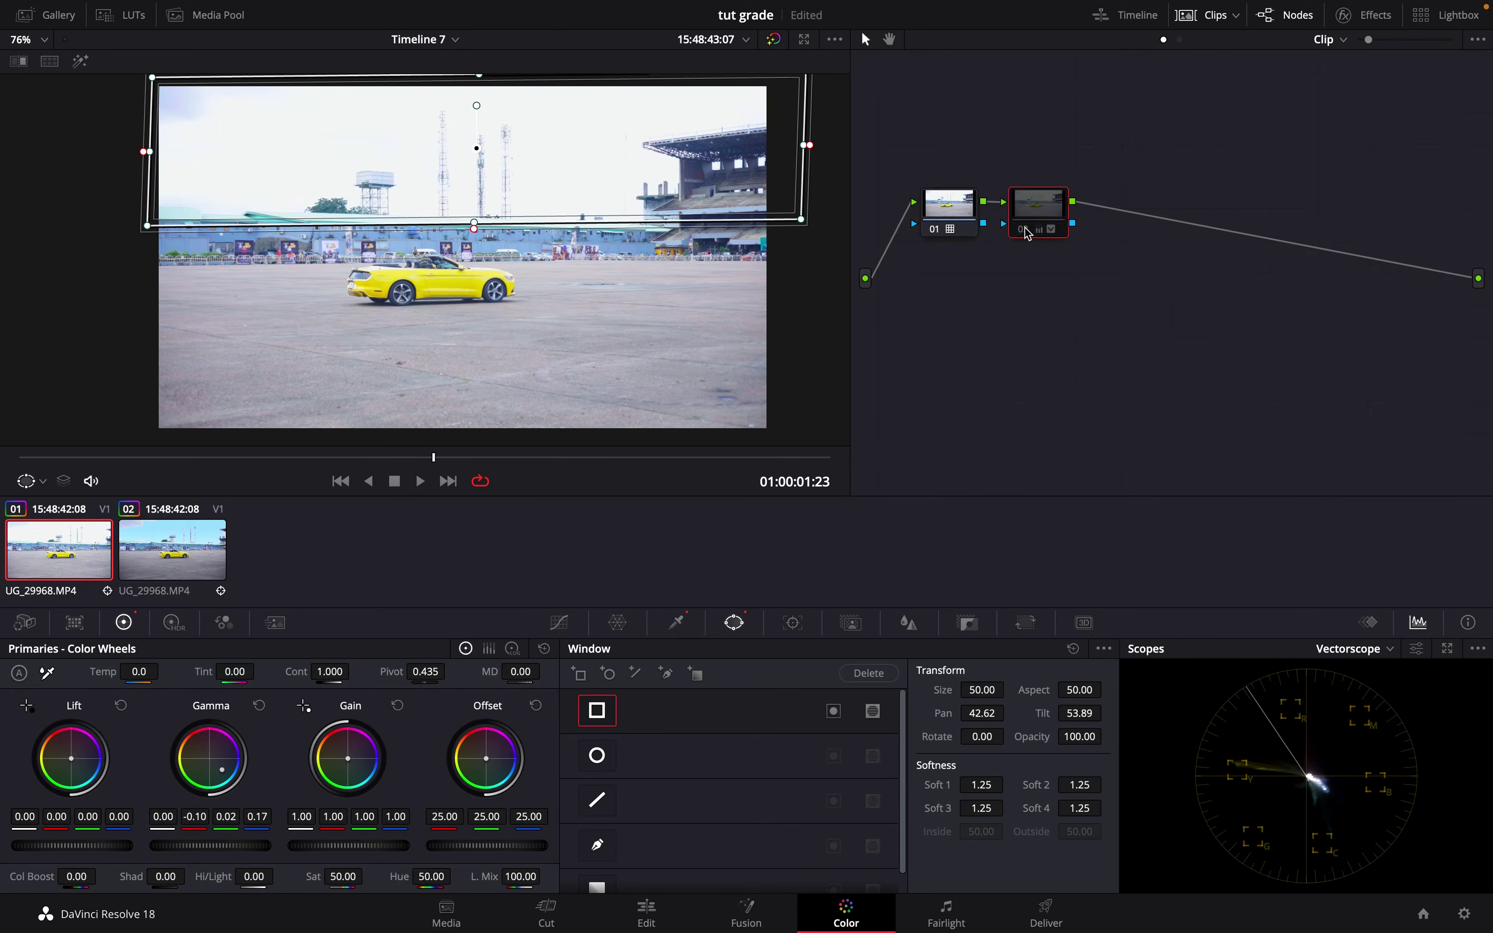
left_click_drag(357, 765, 404, 784)
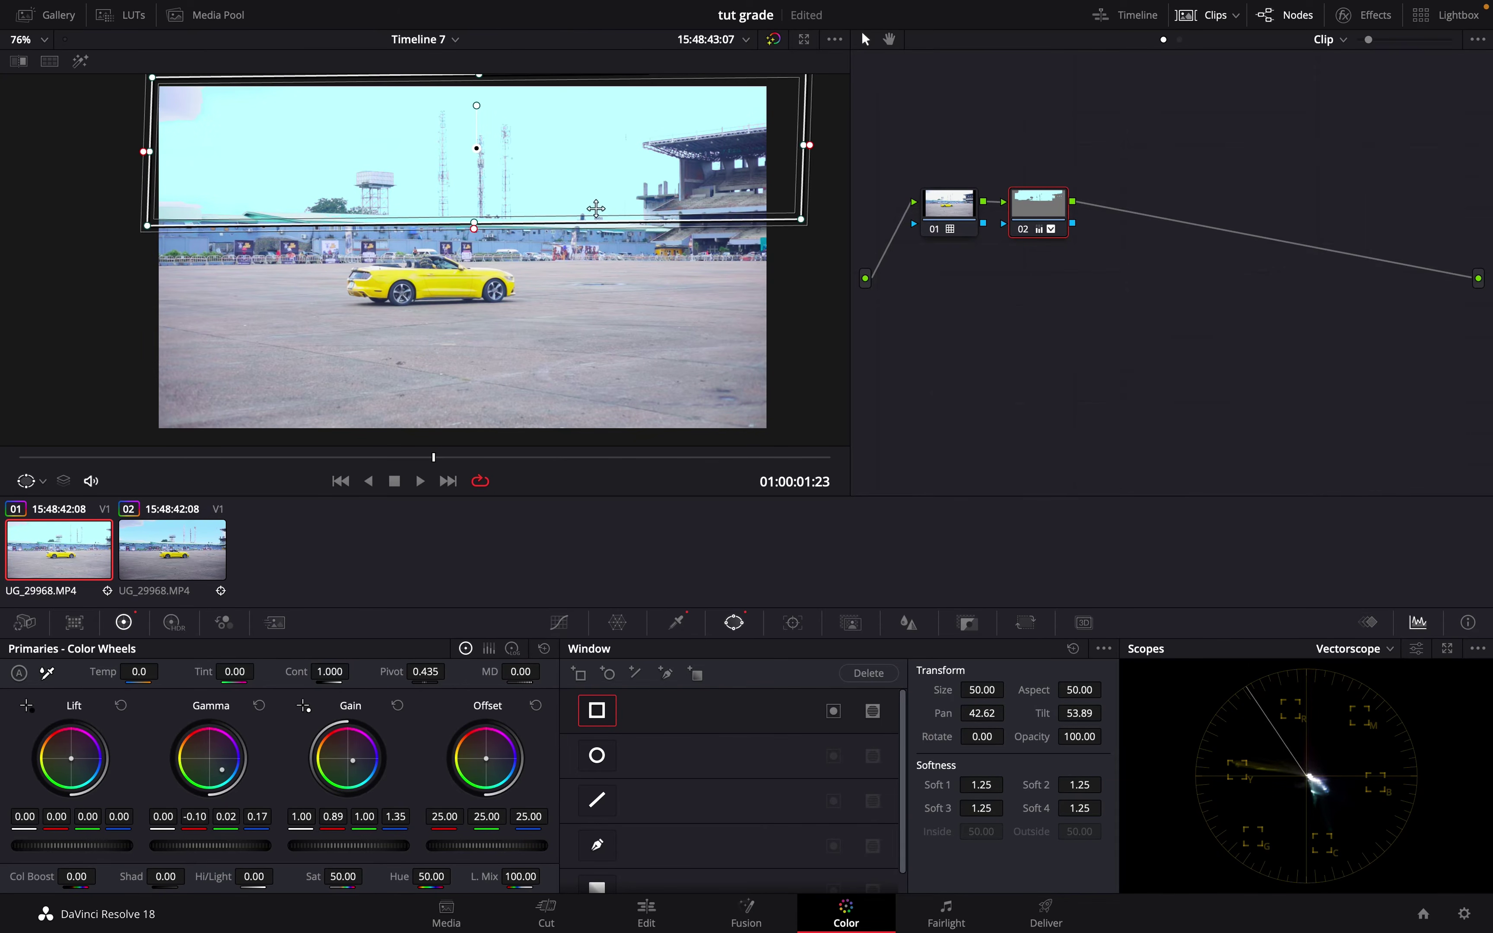
mouse_move(422, 881)
left_mouse_down()
mouse_move(403, 883)
mouse_move(462, 893)
mouse_move(409, 900)
mouse_move(425, 900)
mouse_move(422, 882)
left_mouse_up()
Shift the sky's Color Warper point to Hue 0.40 and Sat 0.35, and check it in playback and against node 02 disabled
left_click(629, 624)
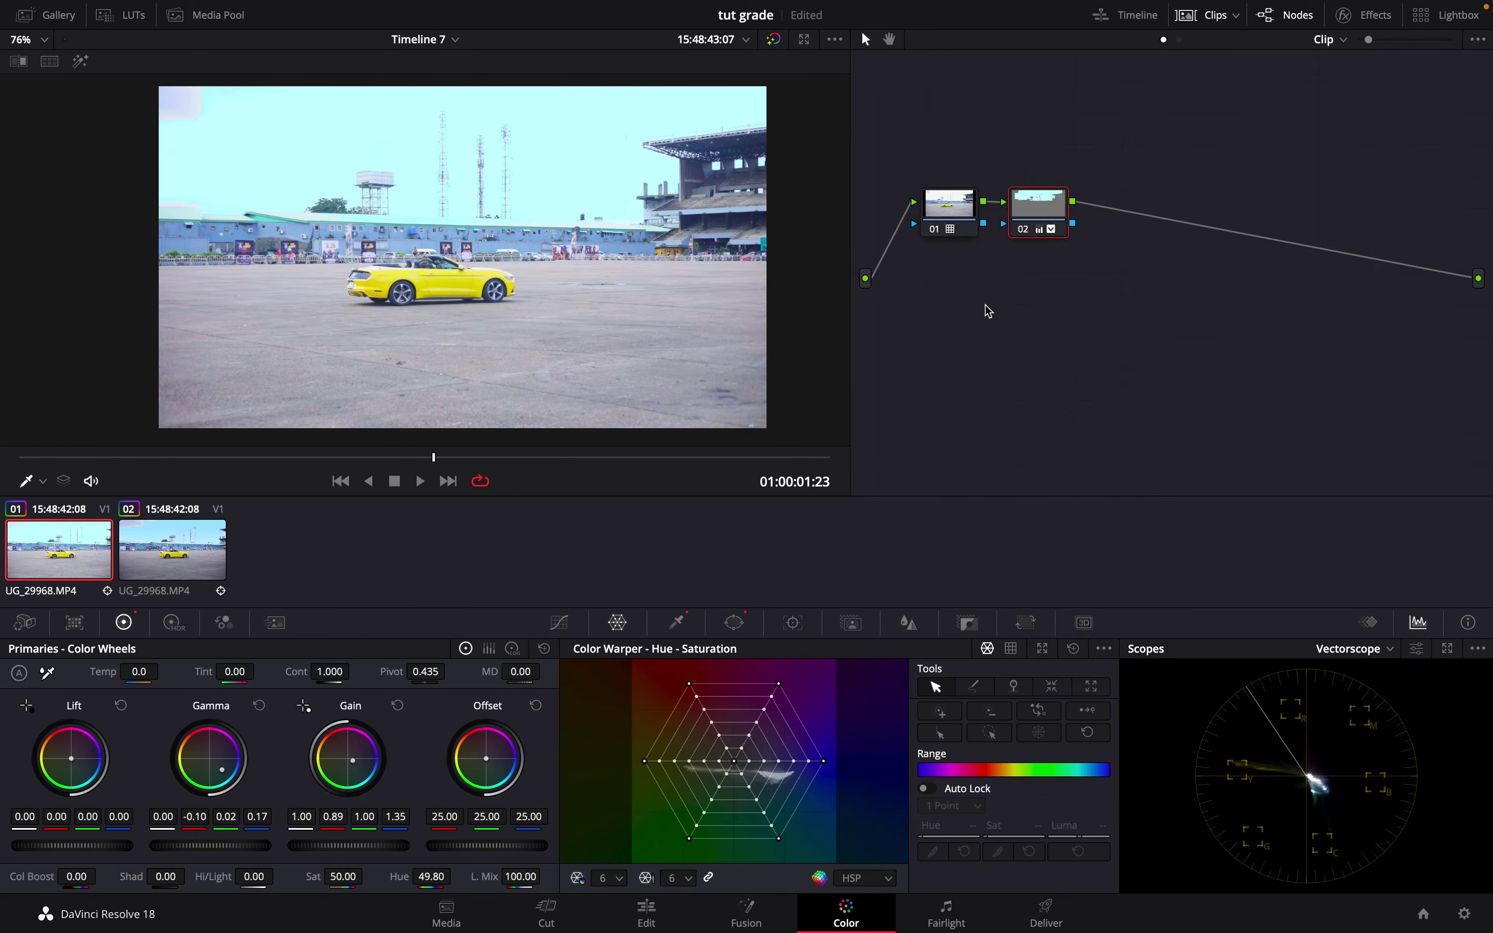
left_click(605, 154)
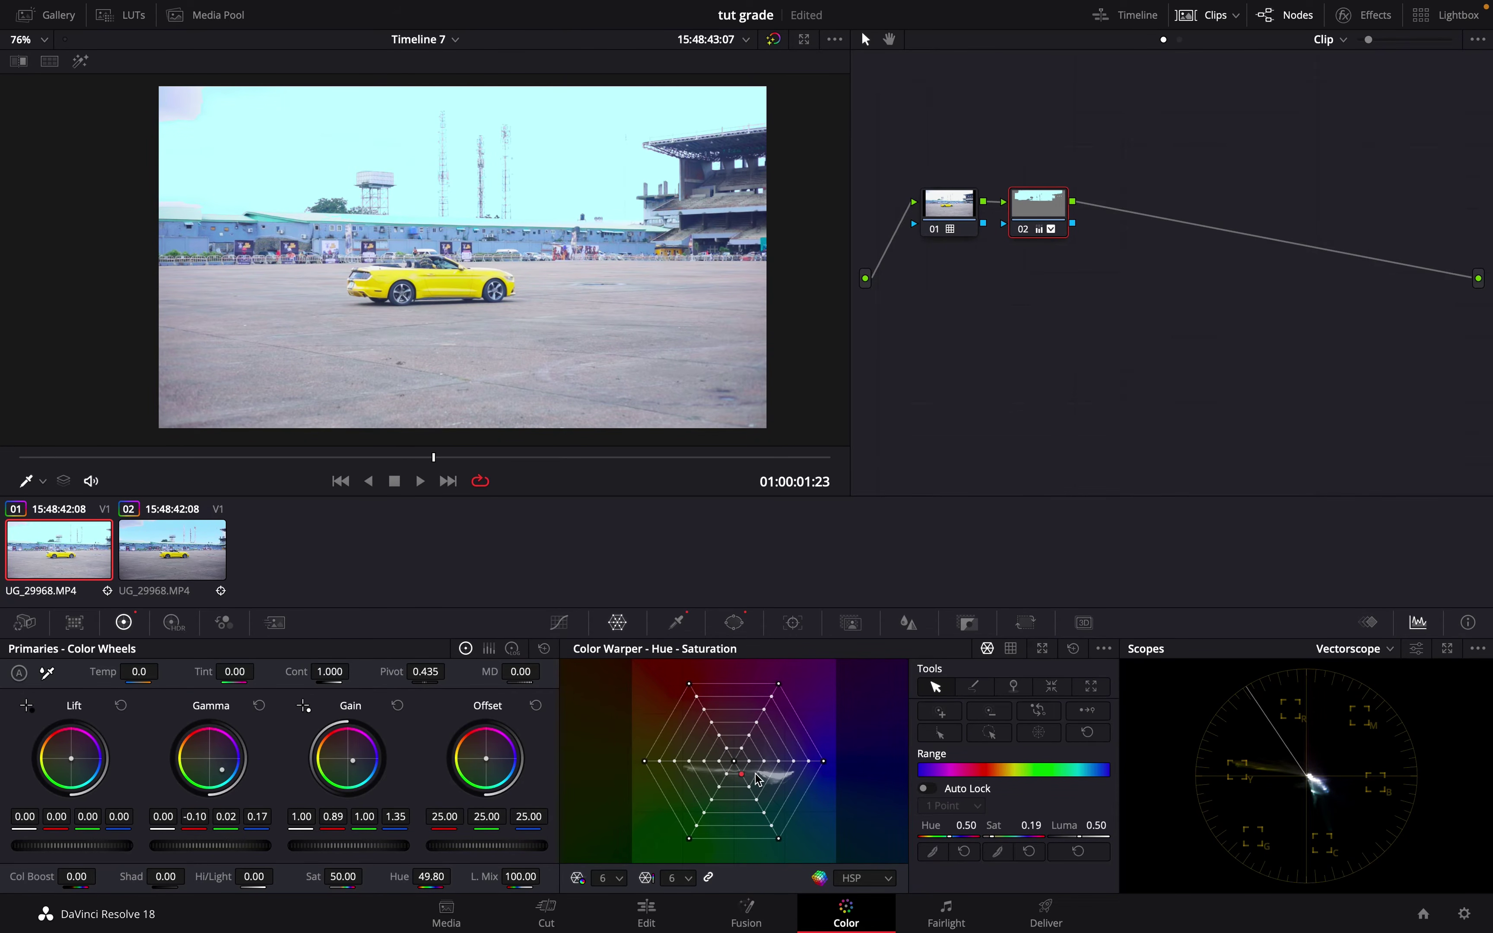
mouse_move(745, 782)
left_mouse_down()
mouse_move(786, 783)
mouse_move(760, 791)
mouse_move(760, 773)
left_mouse_up()
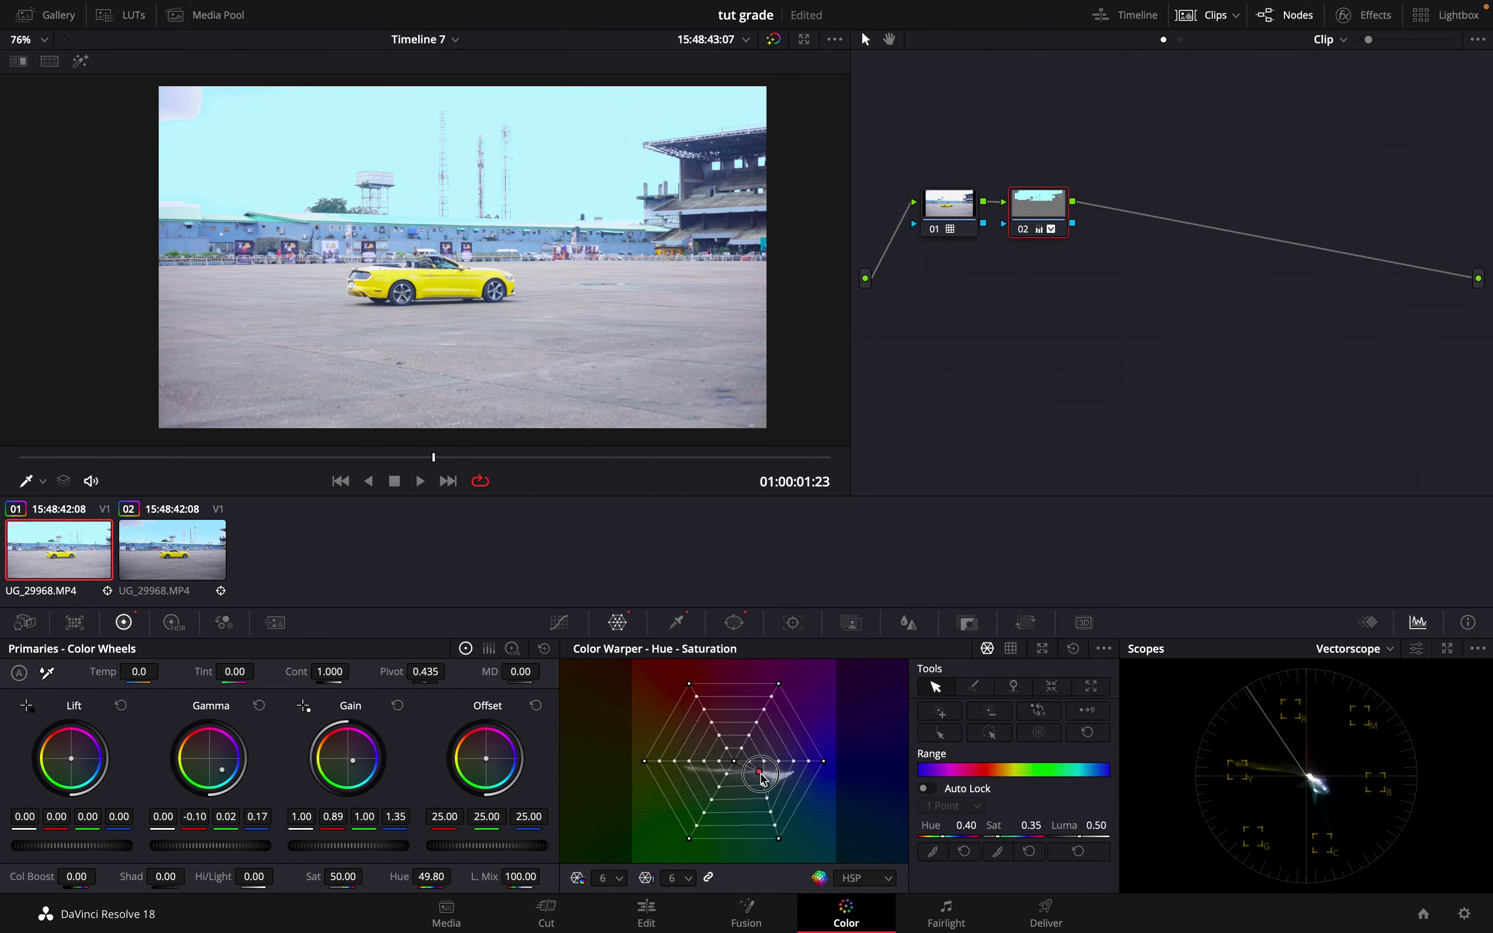
key("space")
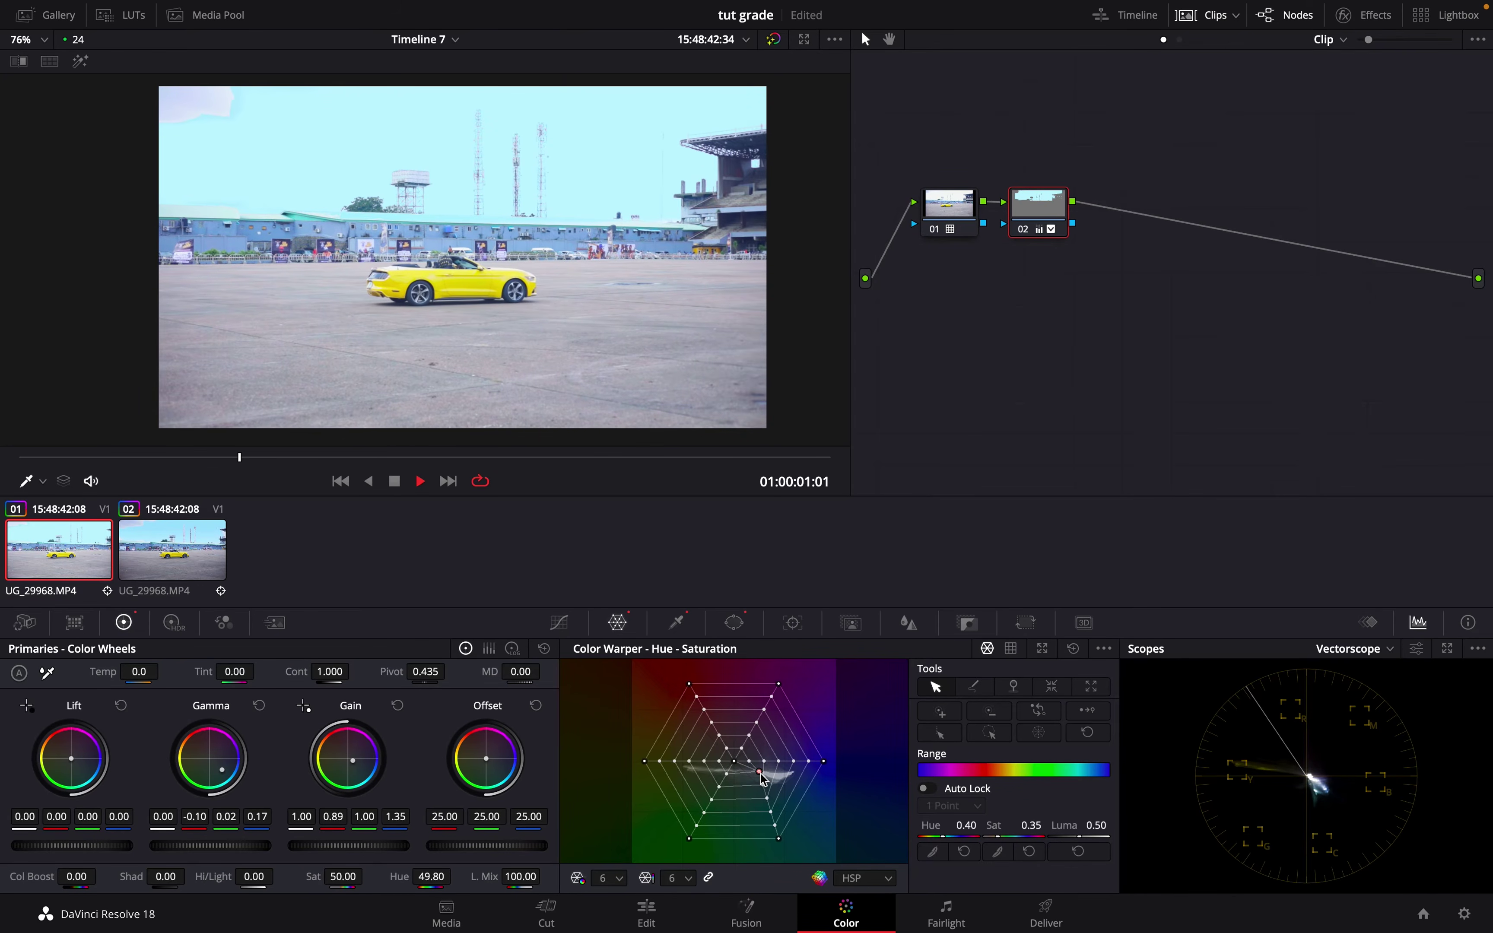
left_click(1027, 229)
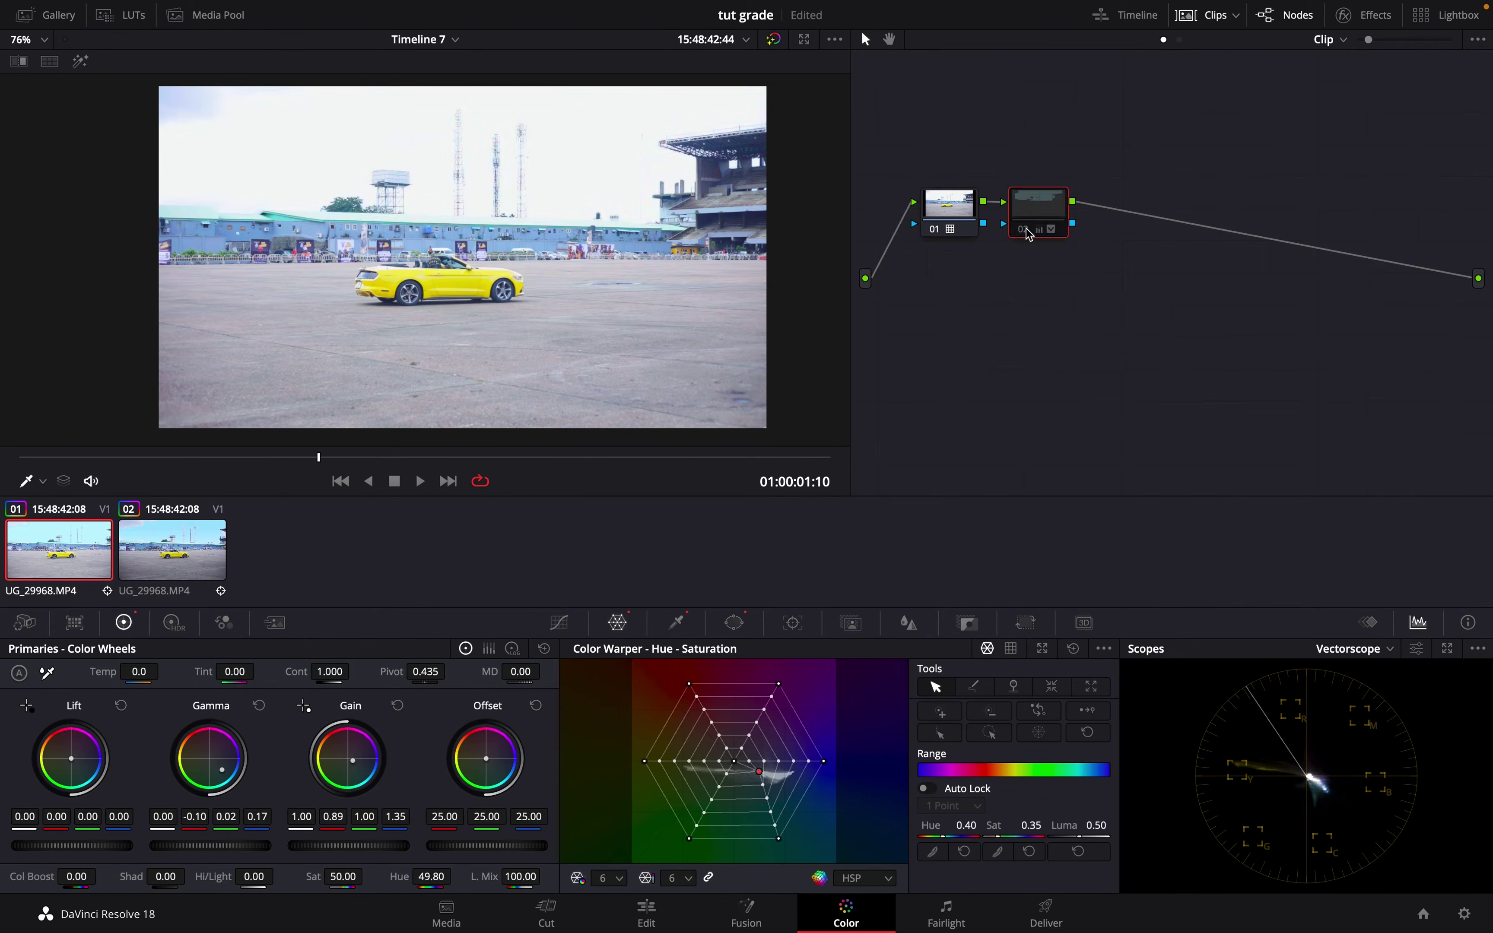
left_click(1026, 229)
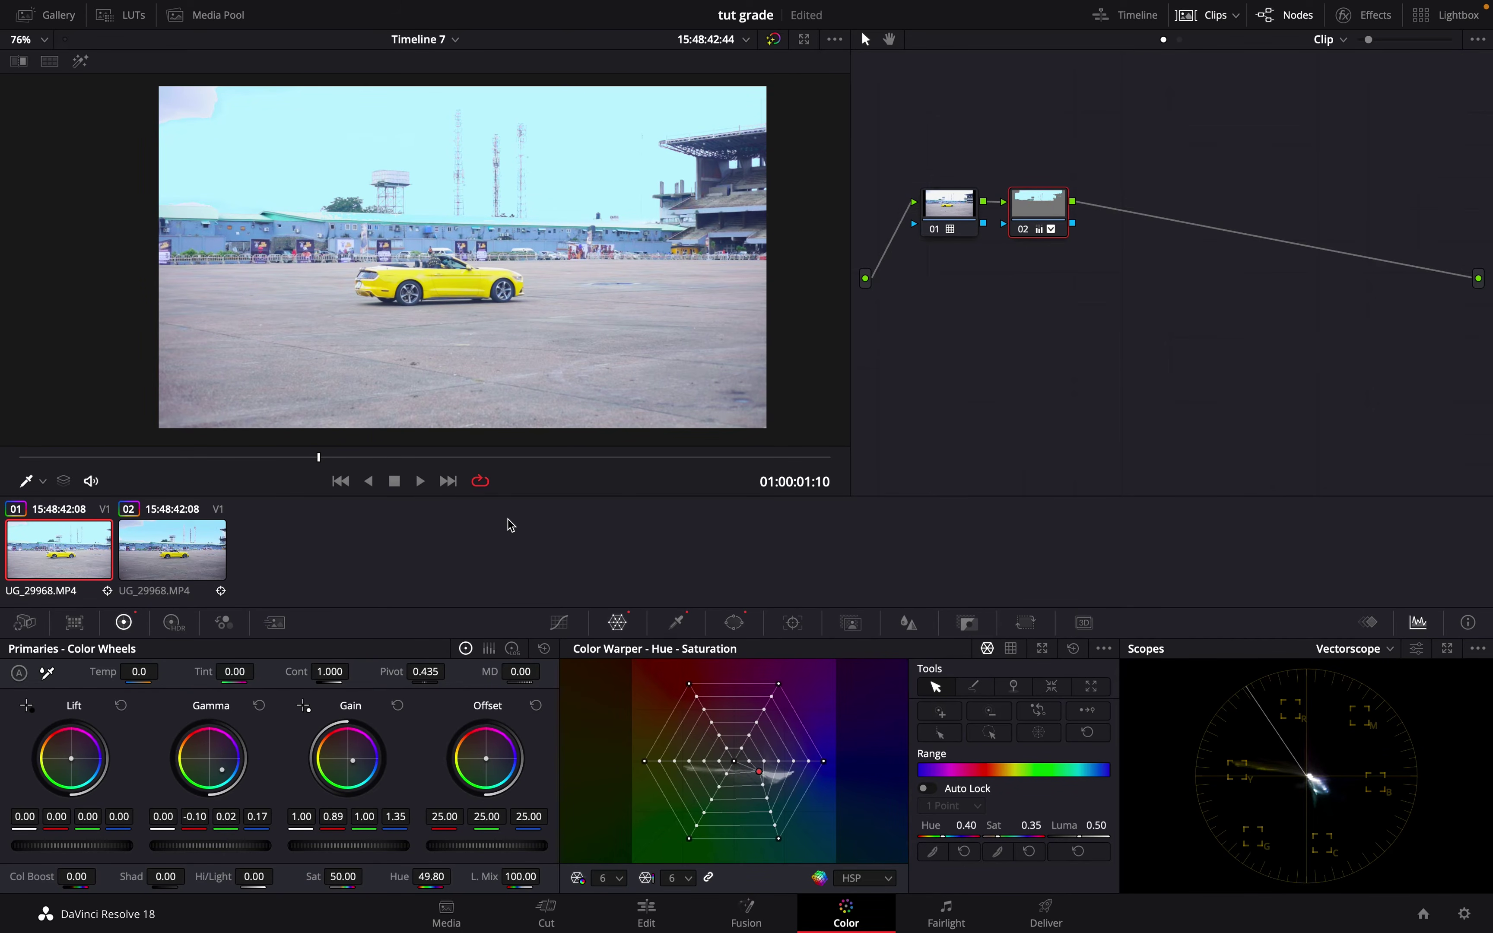
Lower the Offset to 24.00 on all channels and compare the image with node 02 disabled
left_click_drag(497, 846, 456, 850)
left_click(1031, 231)
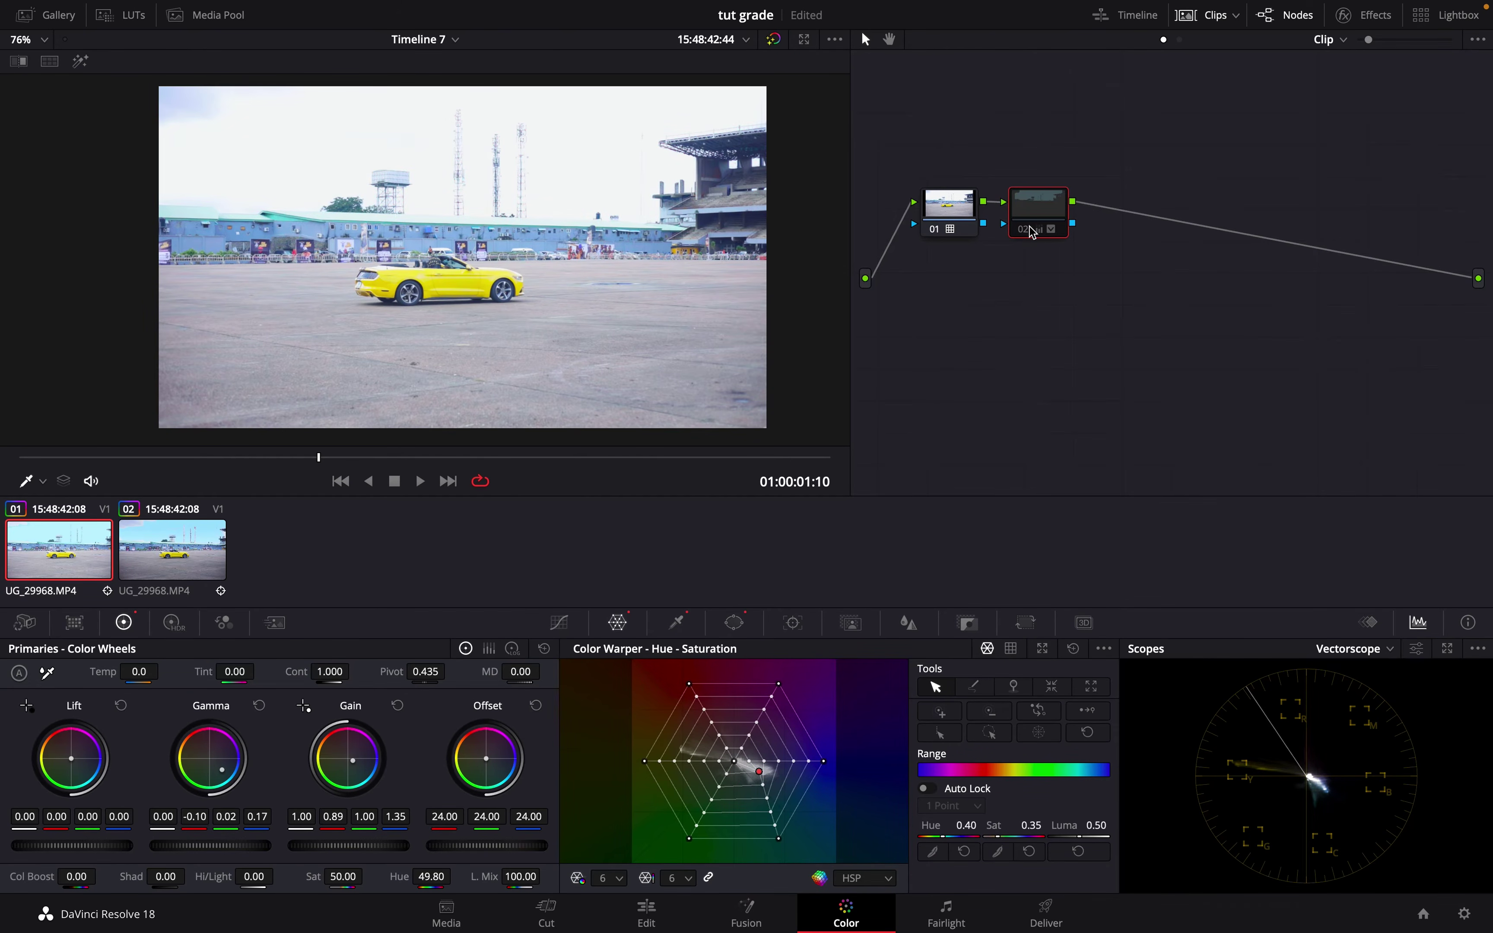
left_click(1031, 230)
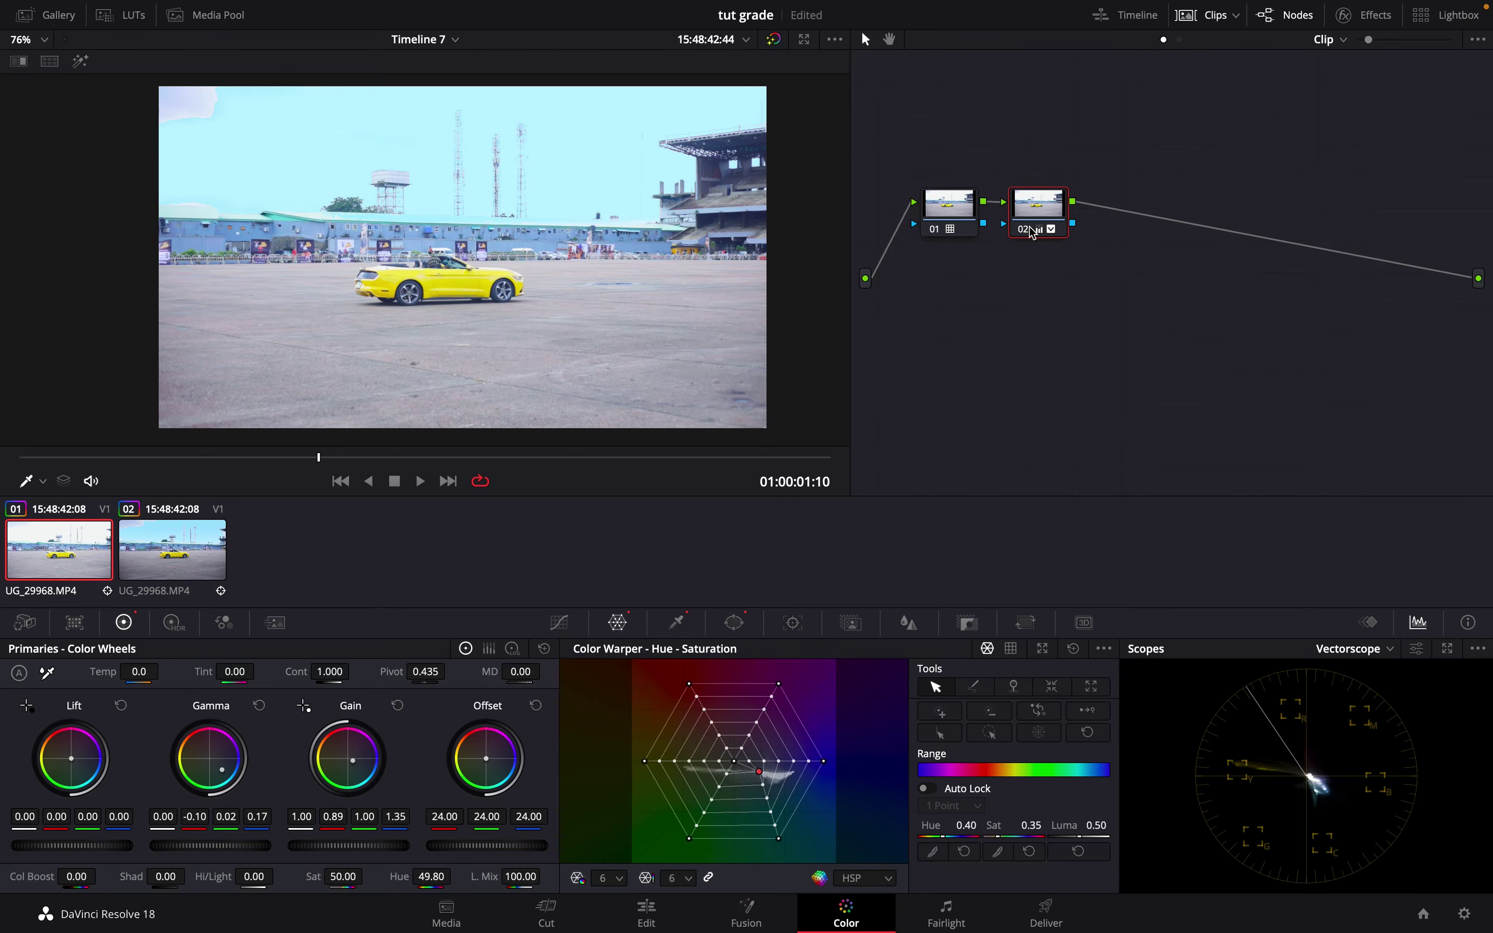
left_click(720, 382)
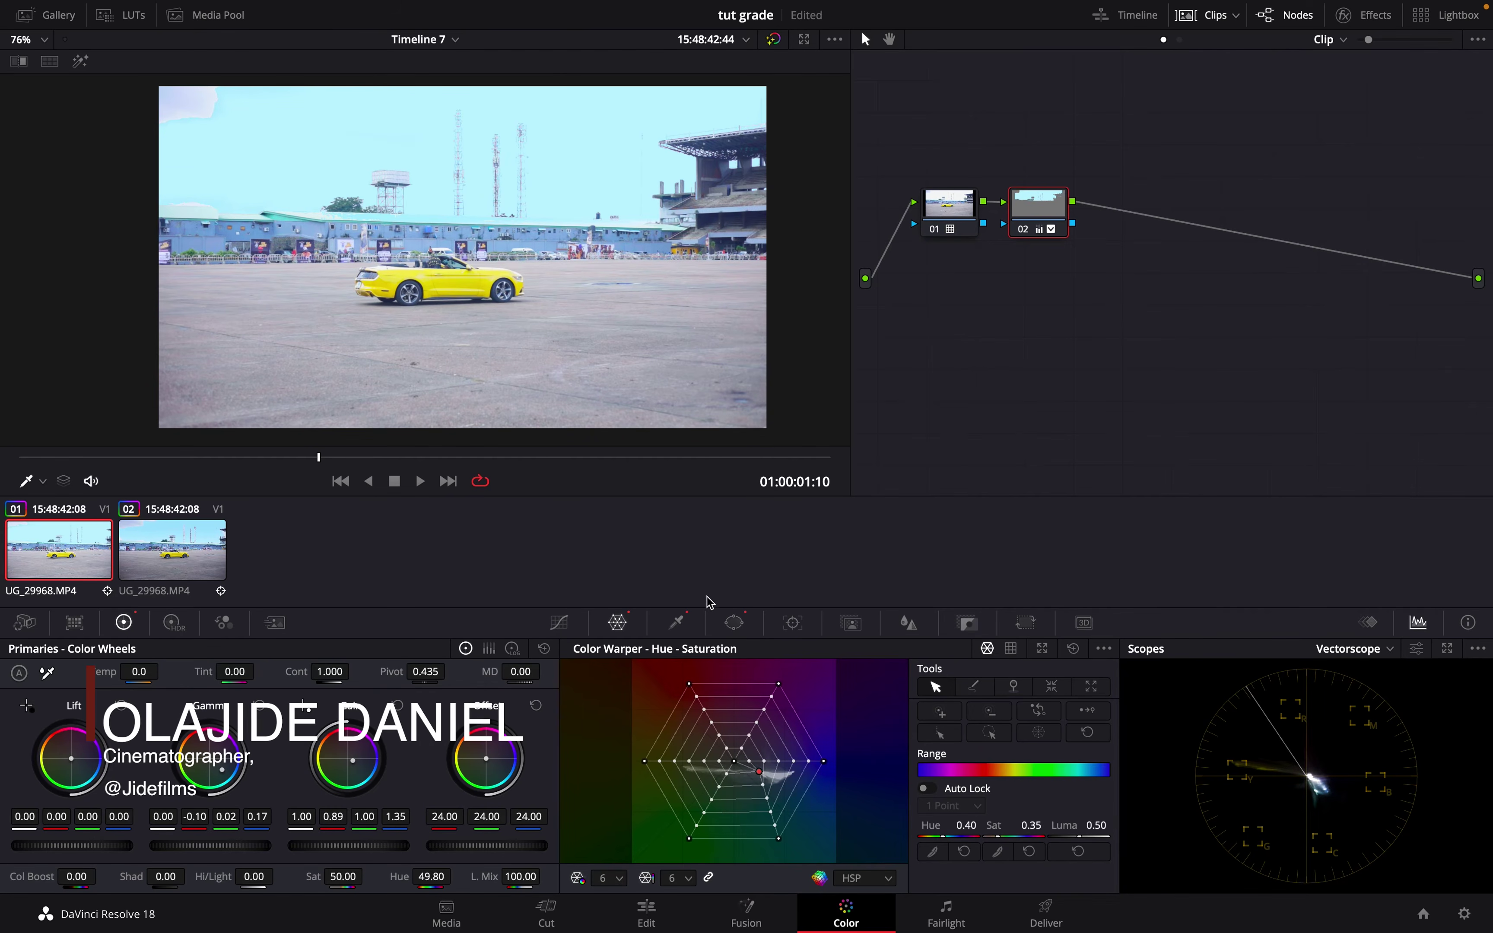
Nudge the sky's power window to Pan 42.71 and Tilt 53.98, and return to the Color Warper
left_click(733, 622)
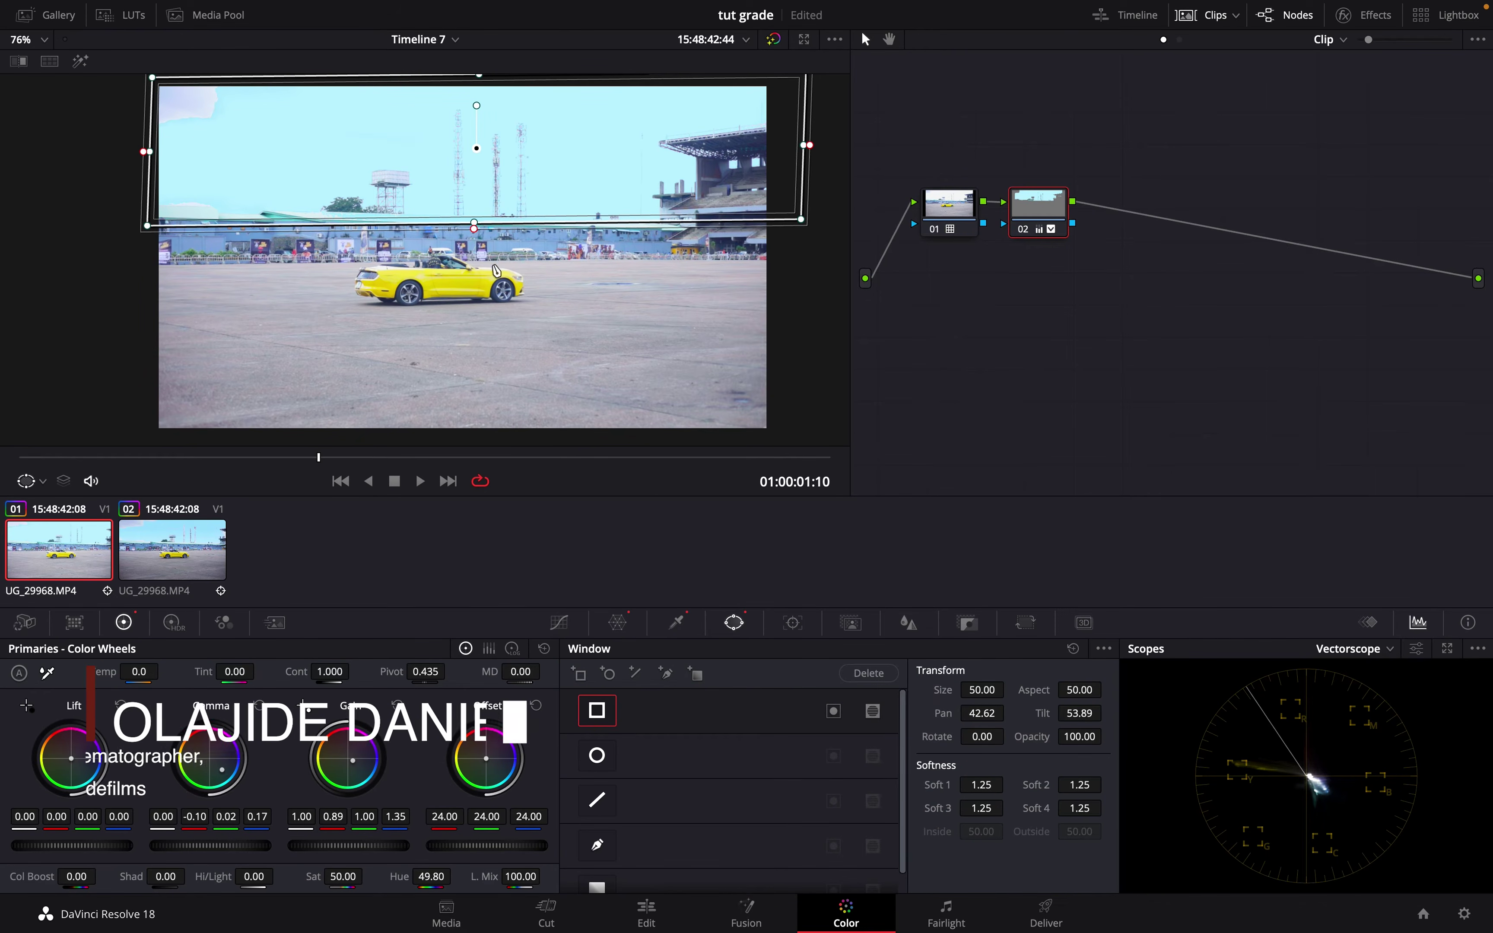
left_click_drag(480, 212, 484, 211)
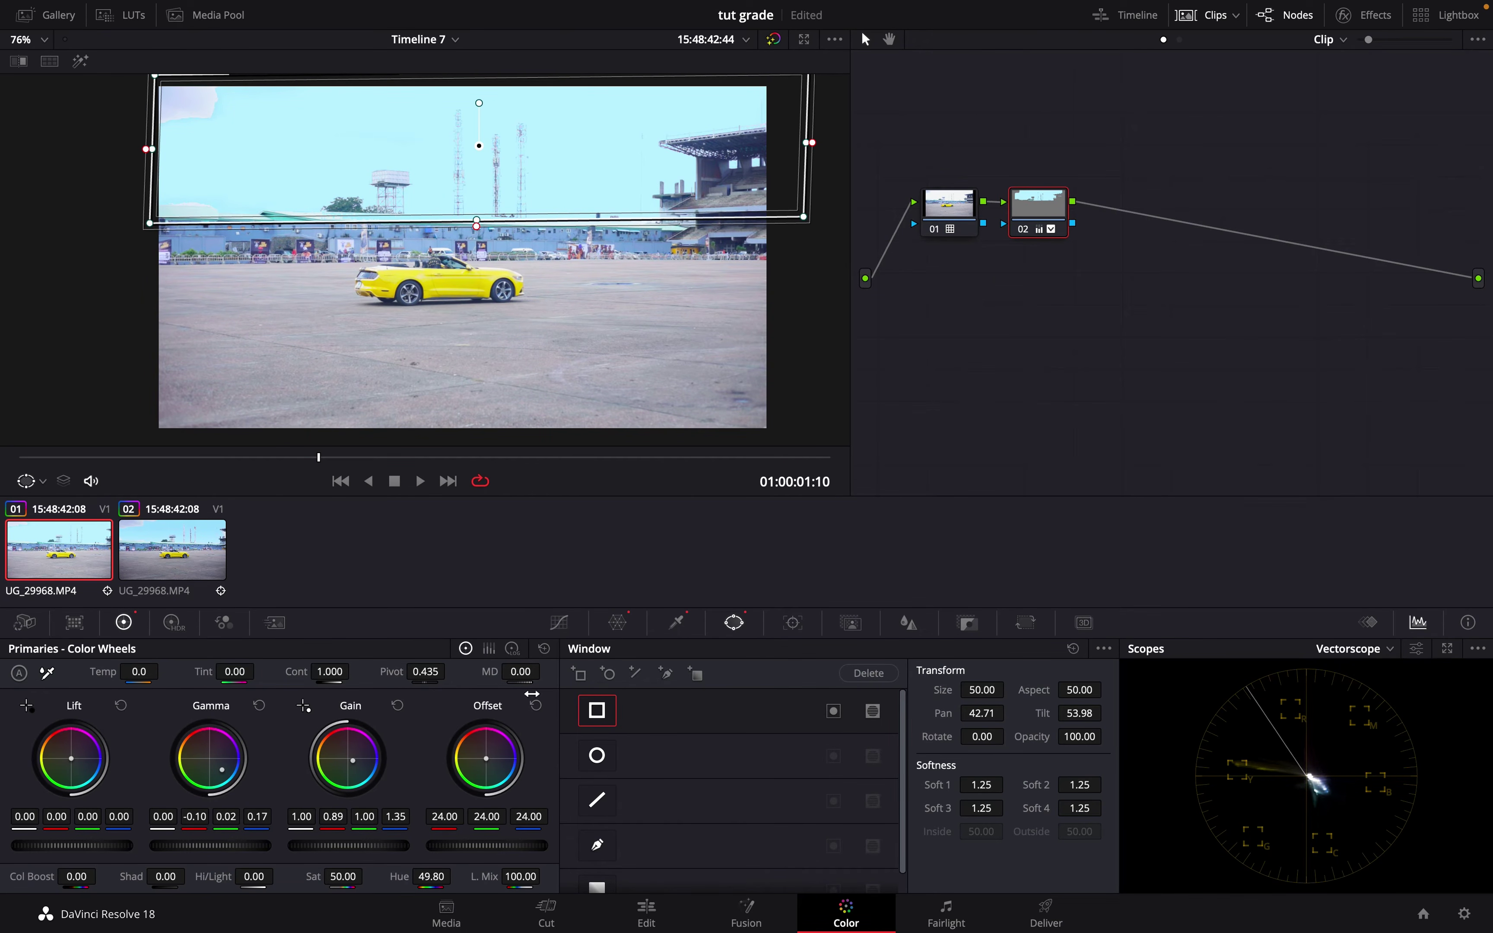
left_click(625, 625)
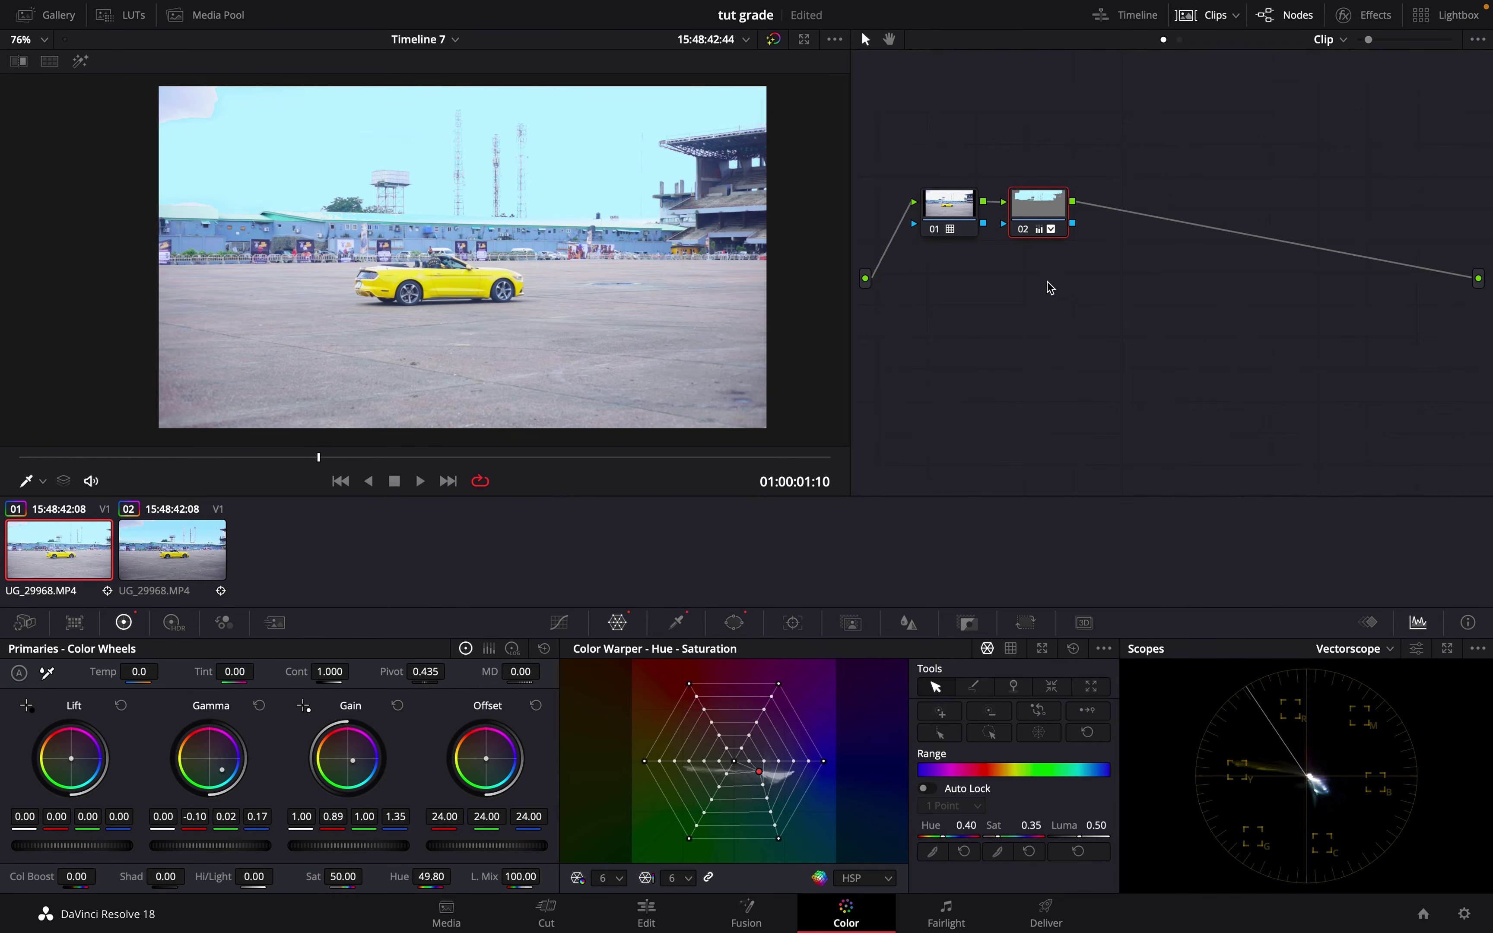
Examine the recoloured sky by switching node 02 off and on and playing back the clip
left_click(1023, 229)
left_click(1022, 230)
left_click(1029, 229)
left_click(1029, 230)
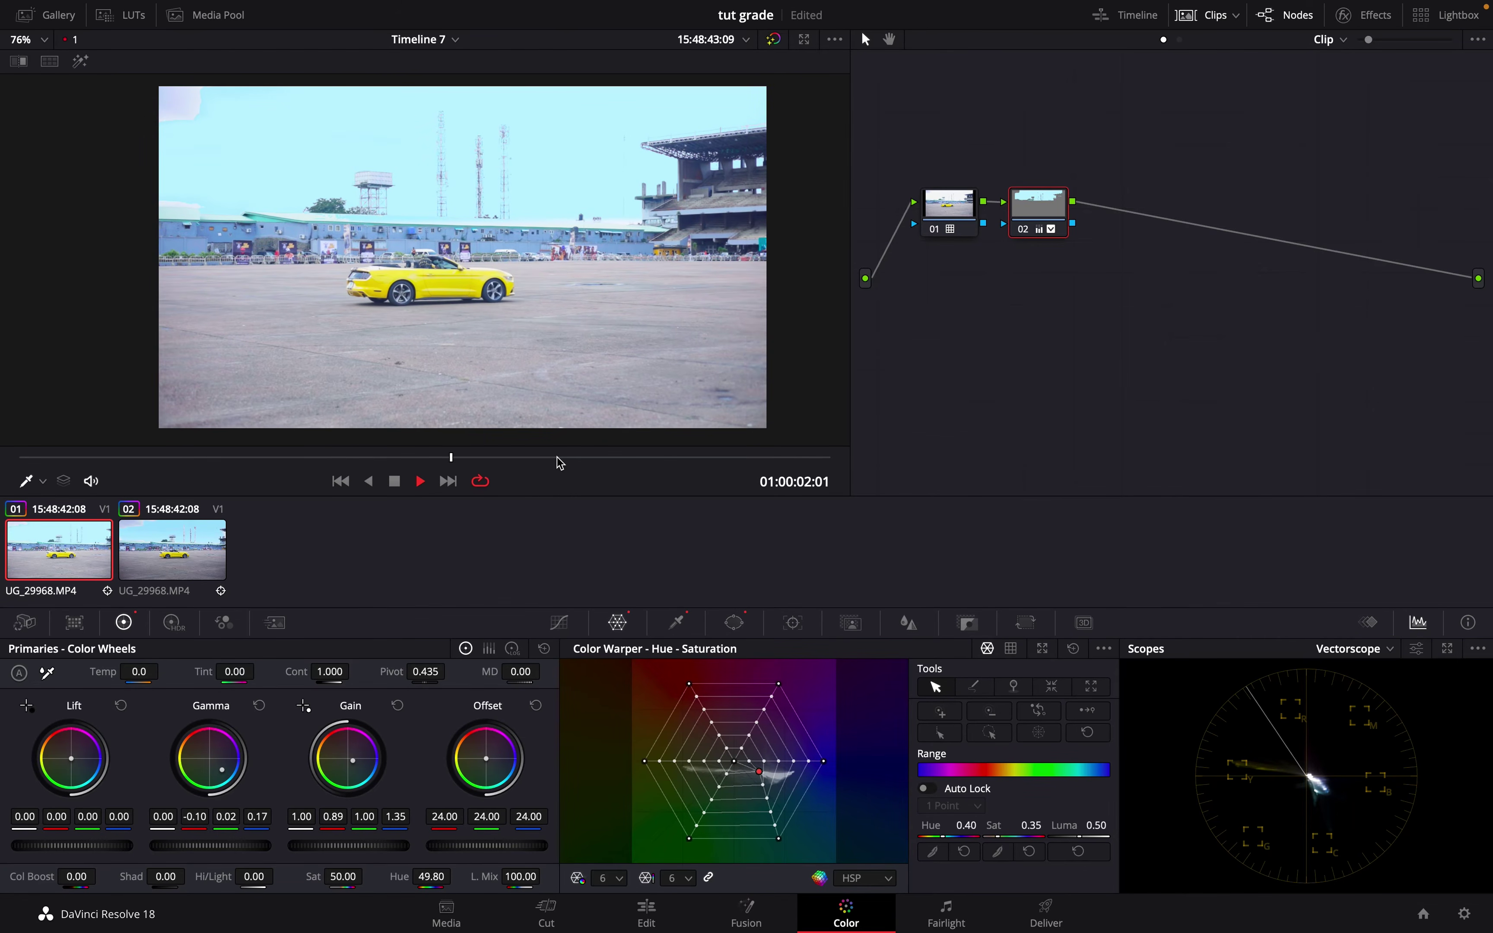
key("XF86AudioMute")
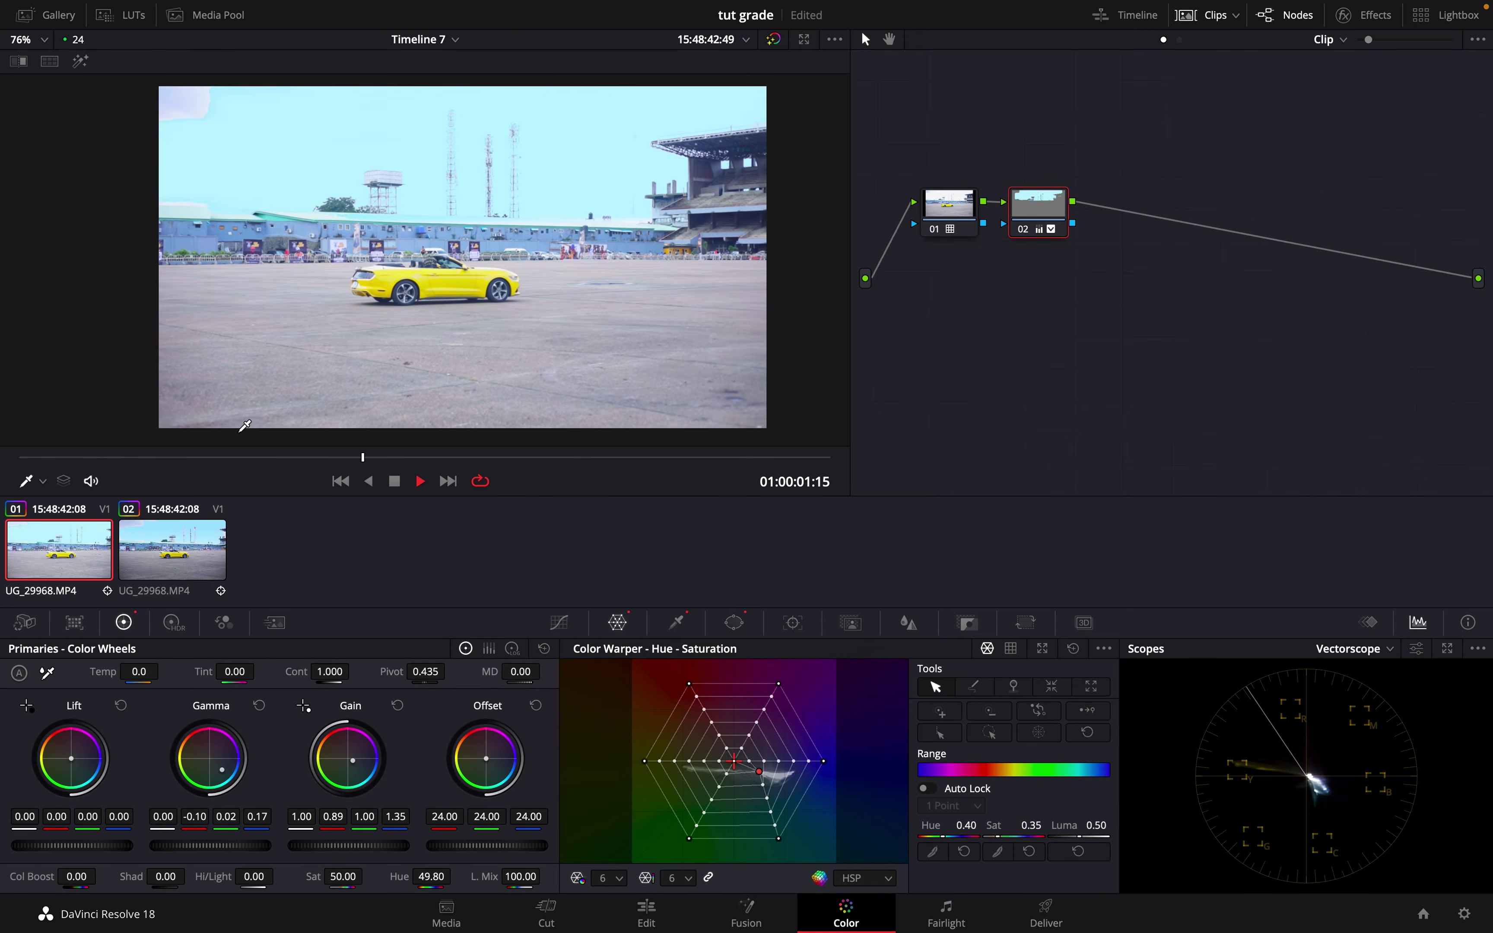
key("space")
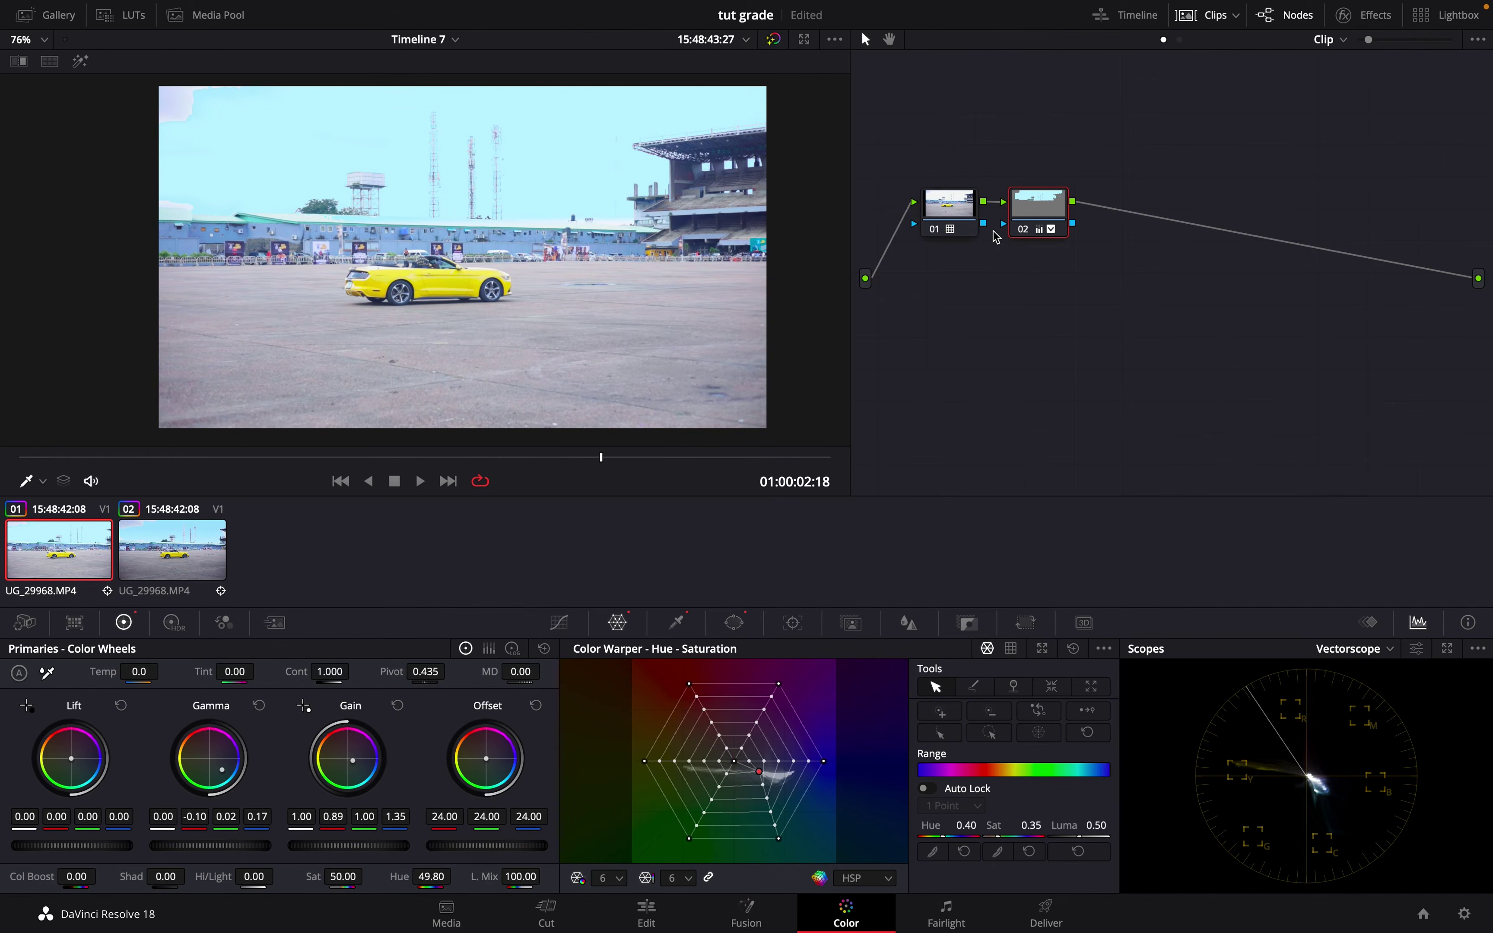
left_click(1022, 235)
left_click(1021, 234)
Reset the node grade of node 02
mouse_move(1043, 214)
right_click(1030, 216)
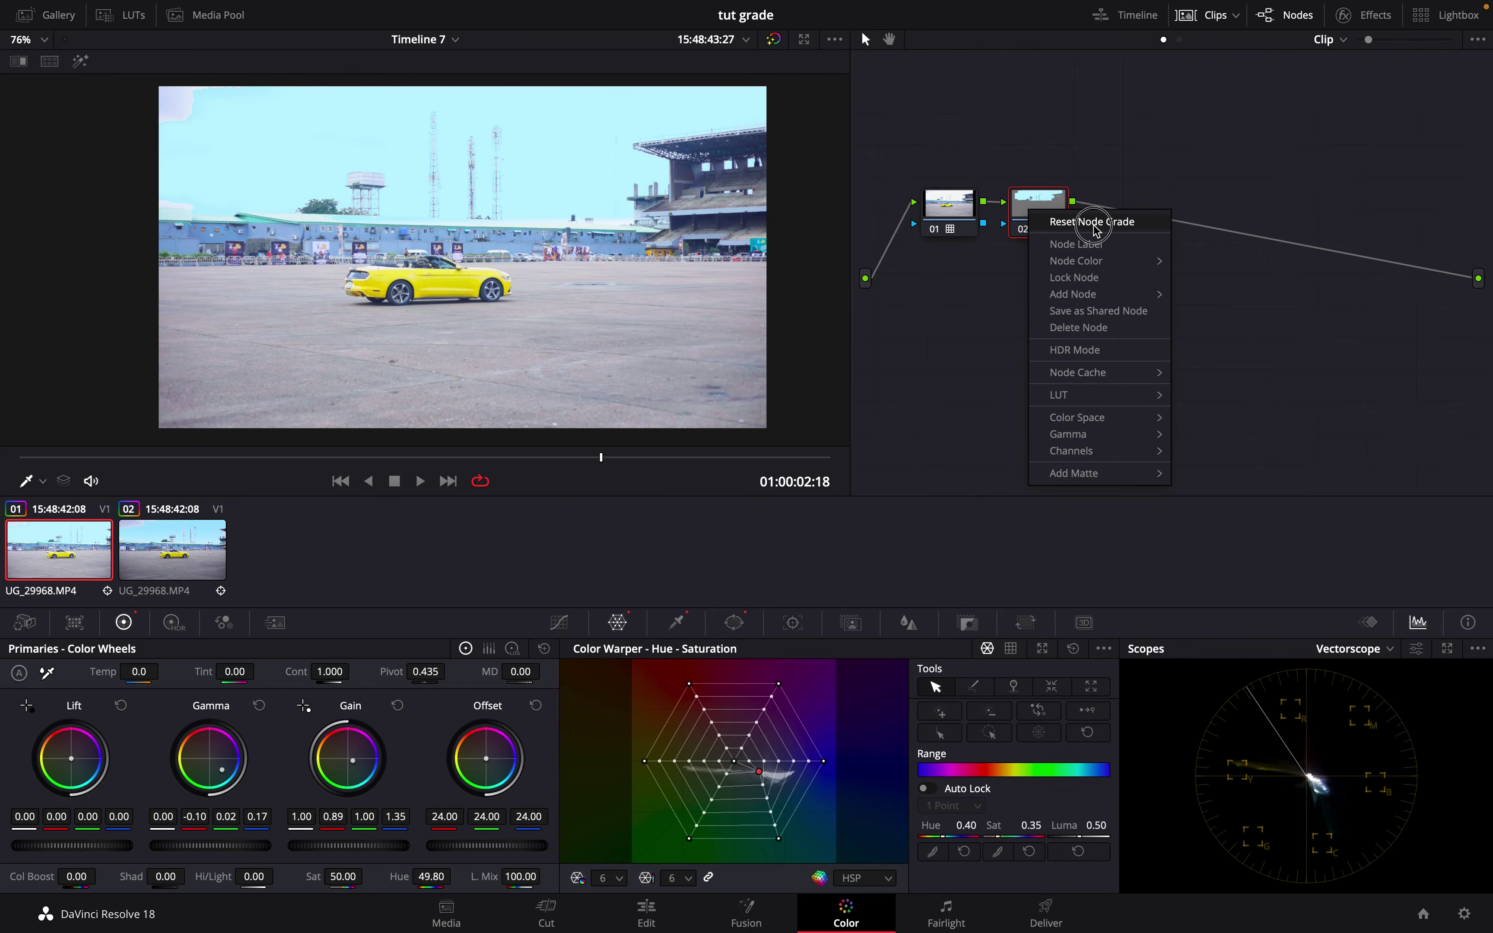
left_click(1096, 223)
right_click(1043, 213)
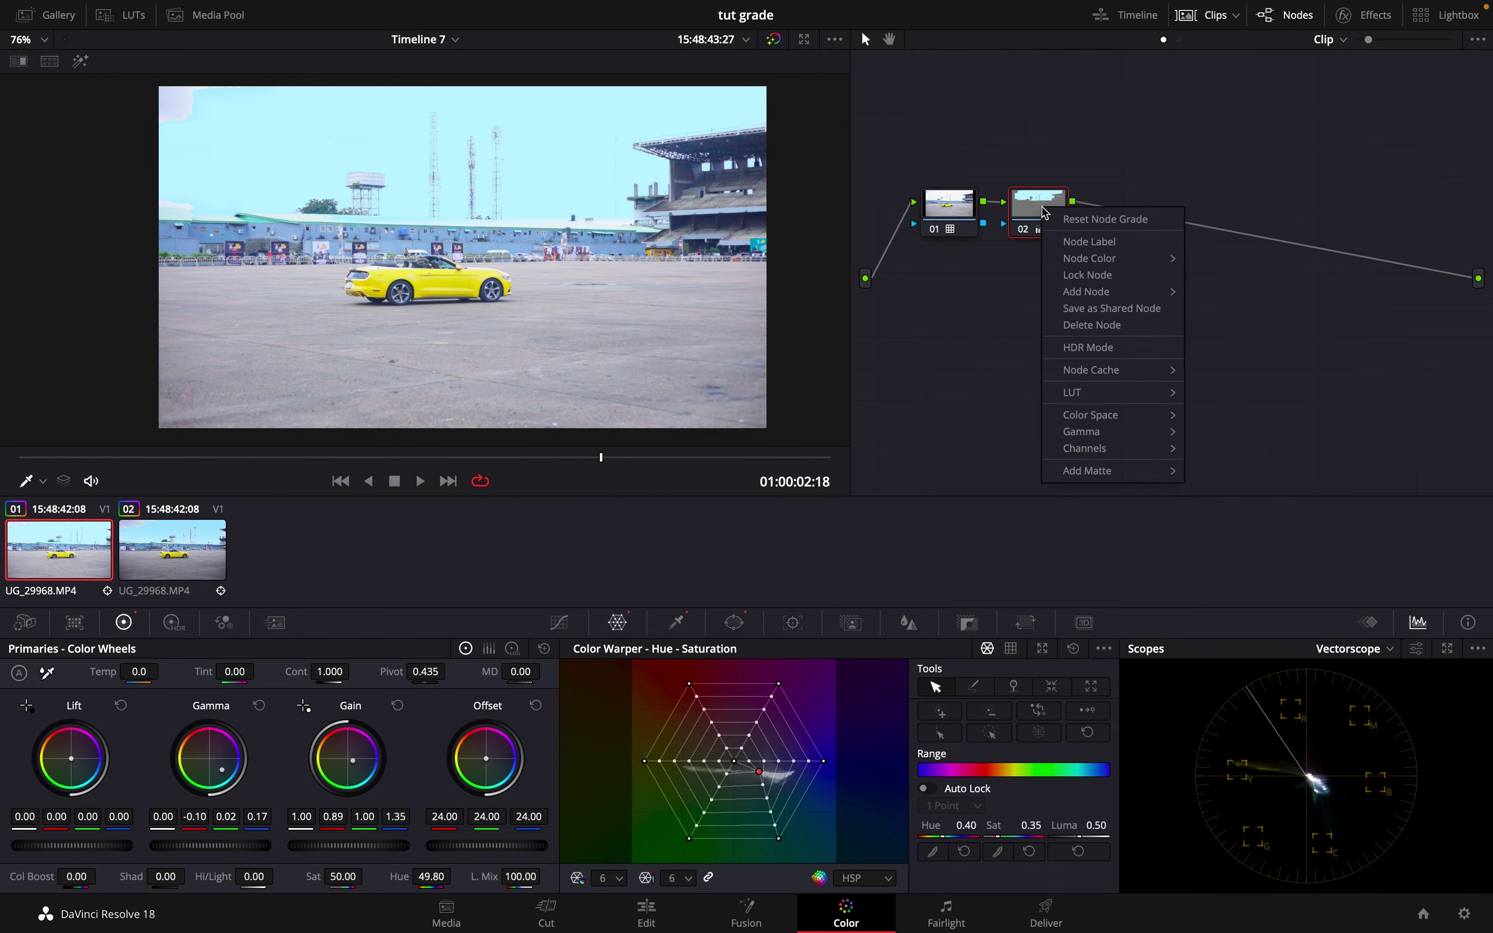
left_click(1091, 219)
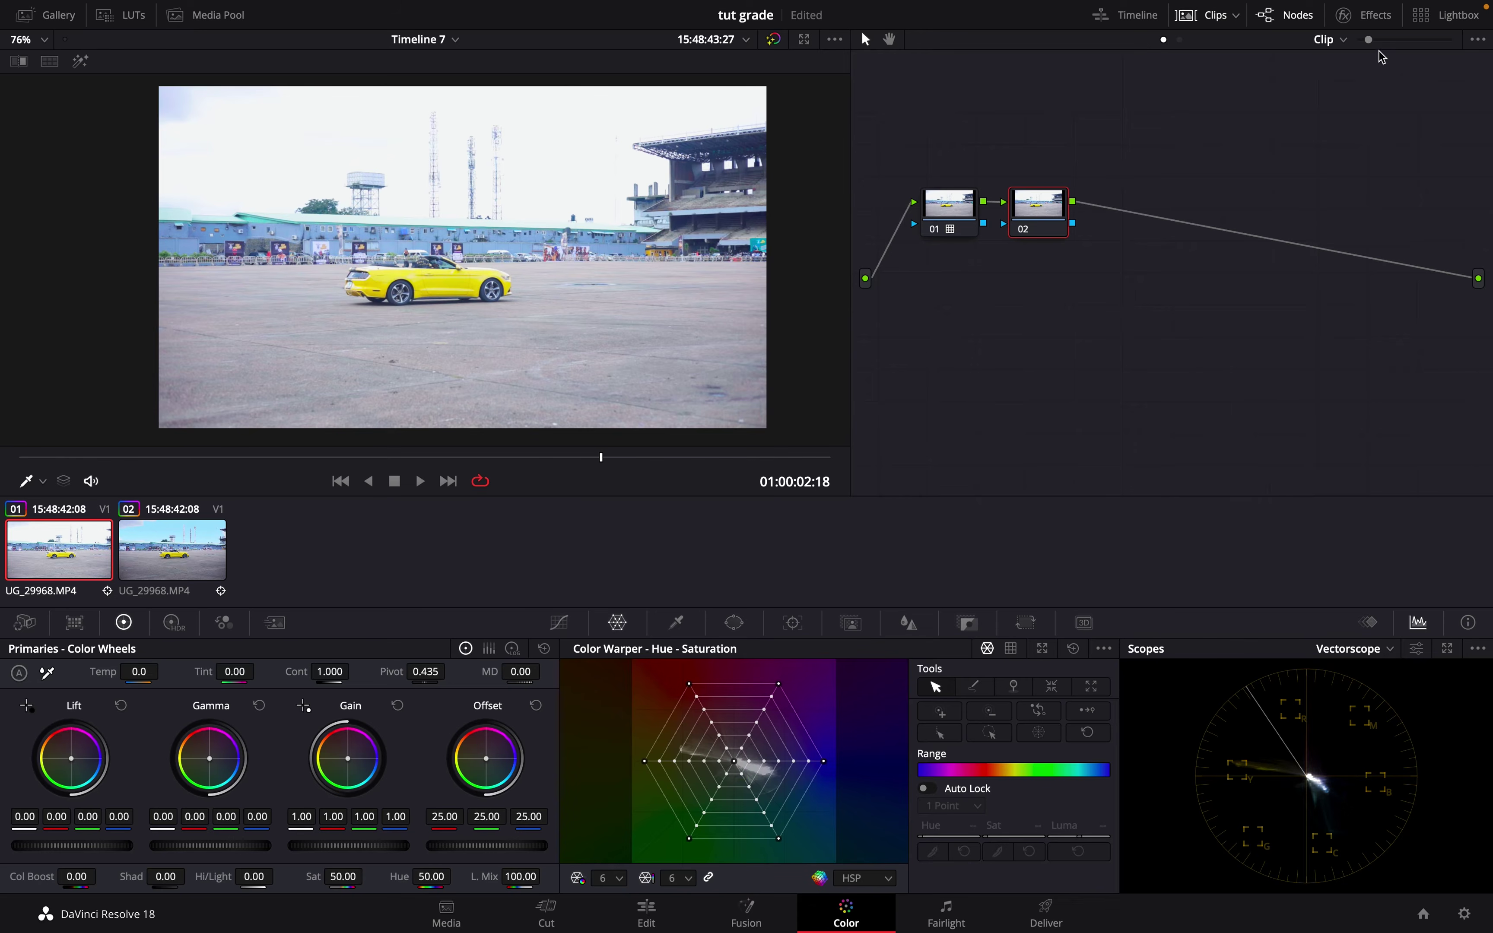
Add the Color Compressor effect from the Resolve FX Color library to node 02
left_click(1379, 12)
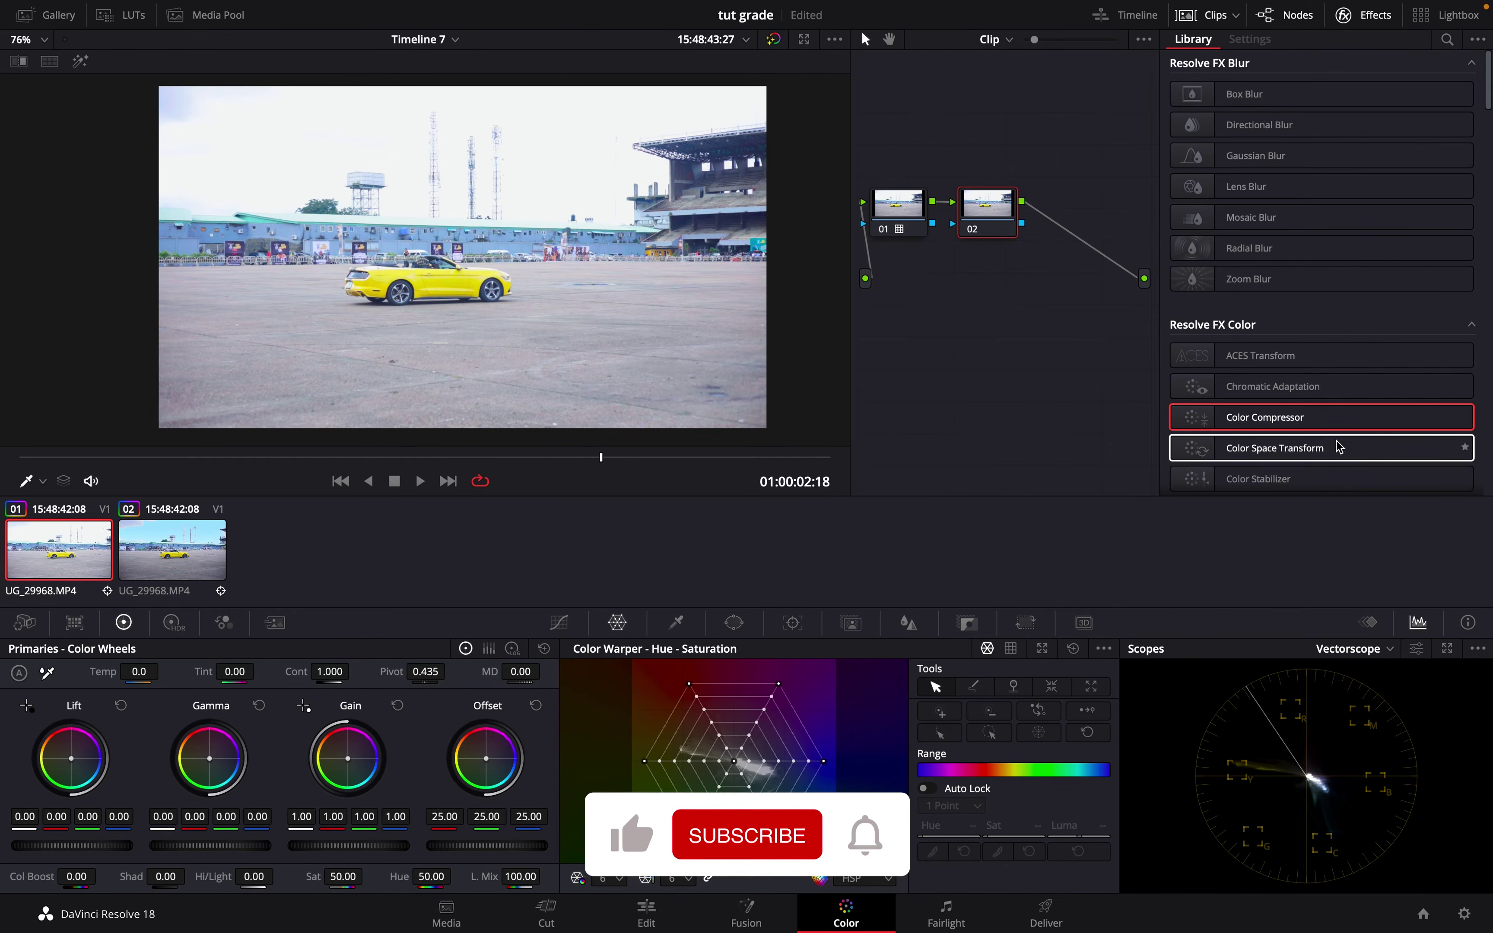
left_click_drag(1265, 373, 998, 224)
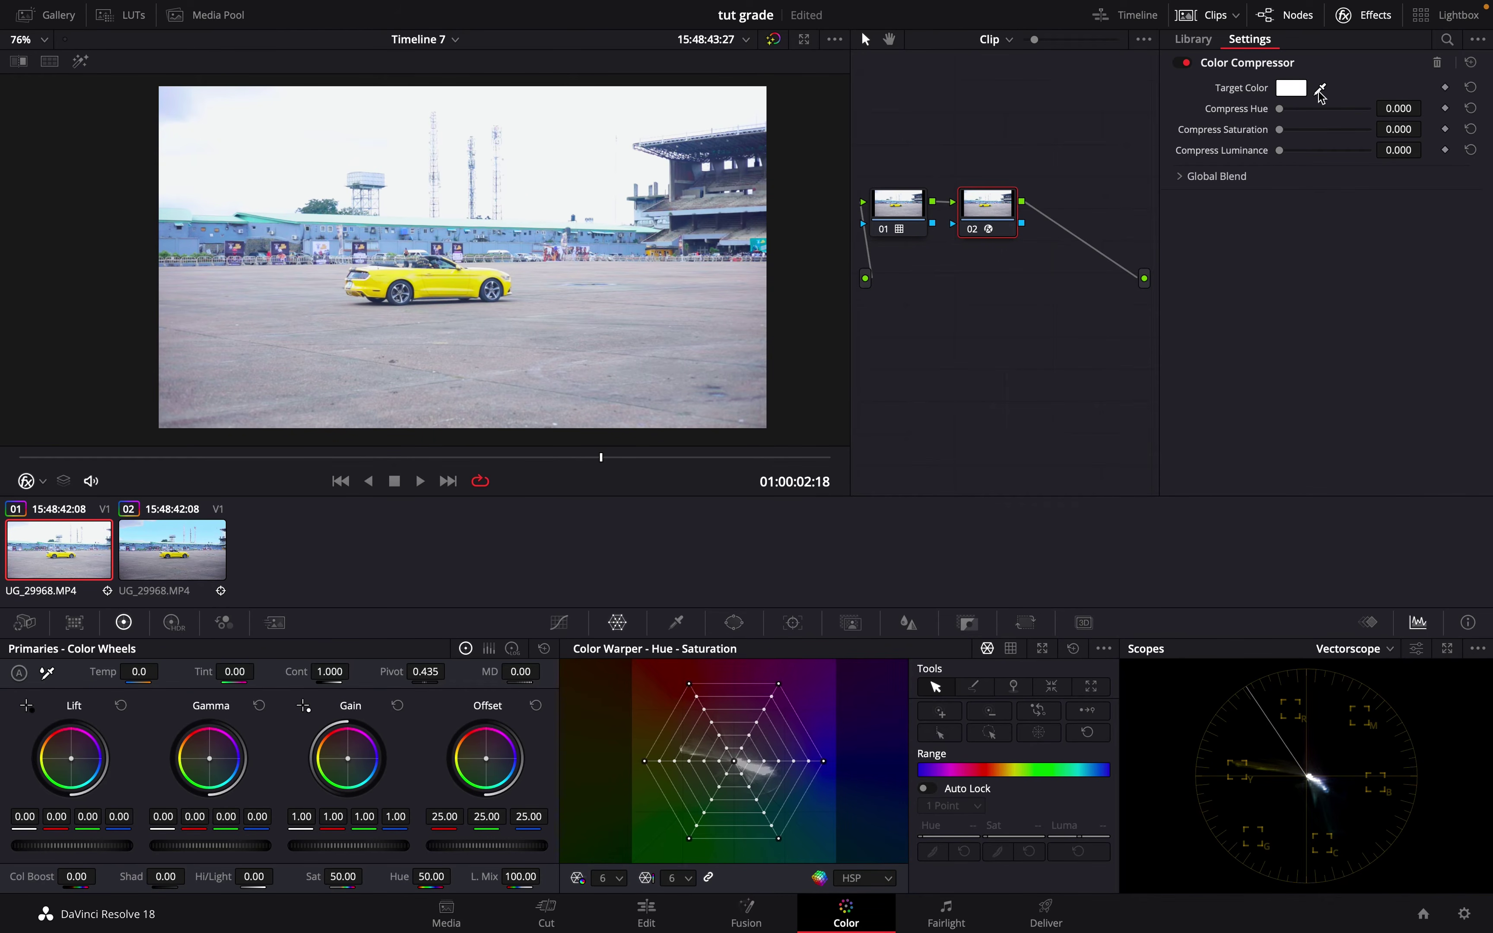
Set the Color Compressor's target color to a saturated blue, with Compress Saturation 0.331 and Compress Hue 0.202
left_click(1320, 91)
left_click(1291, 92)
left_click(1282, 93)
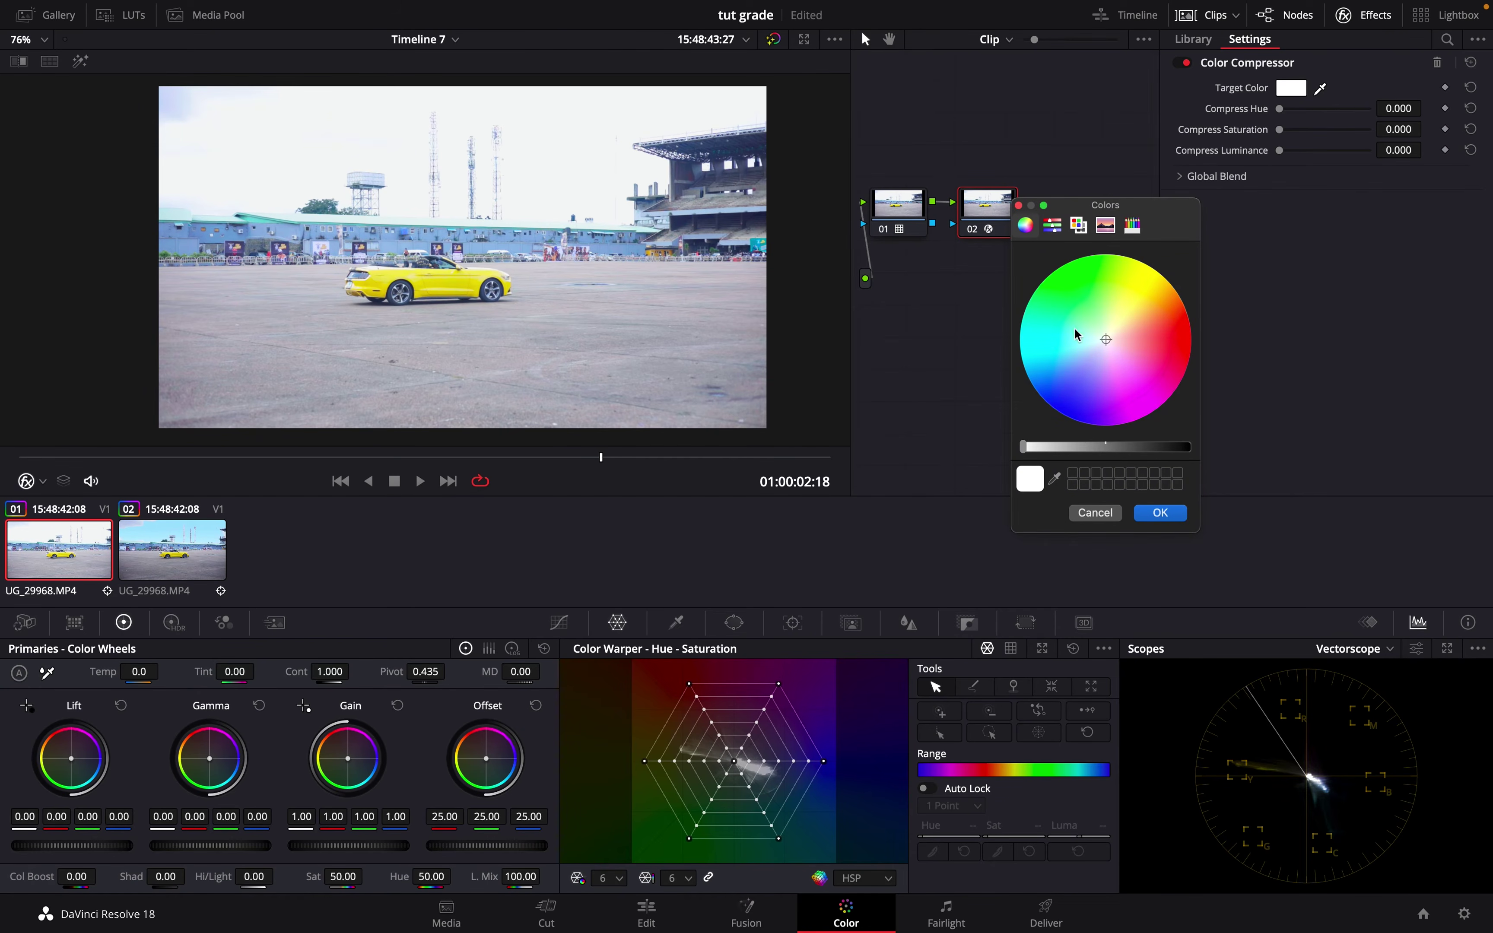
left_click(1083, 363)
left_click_drag(1084, 365, 1059, 390)
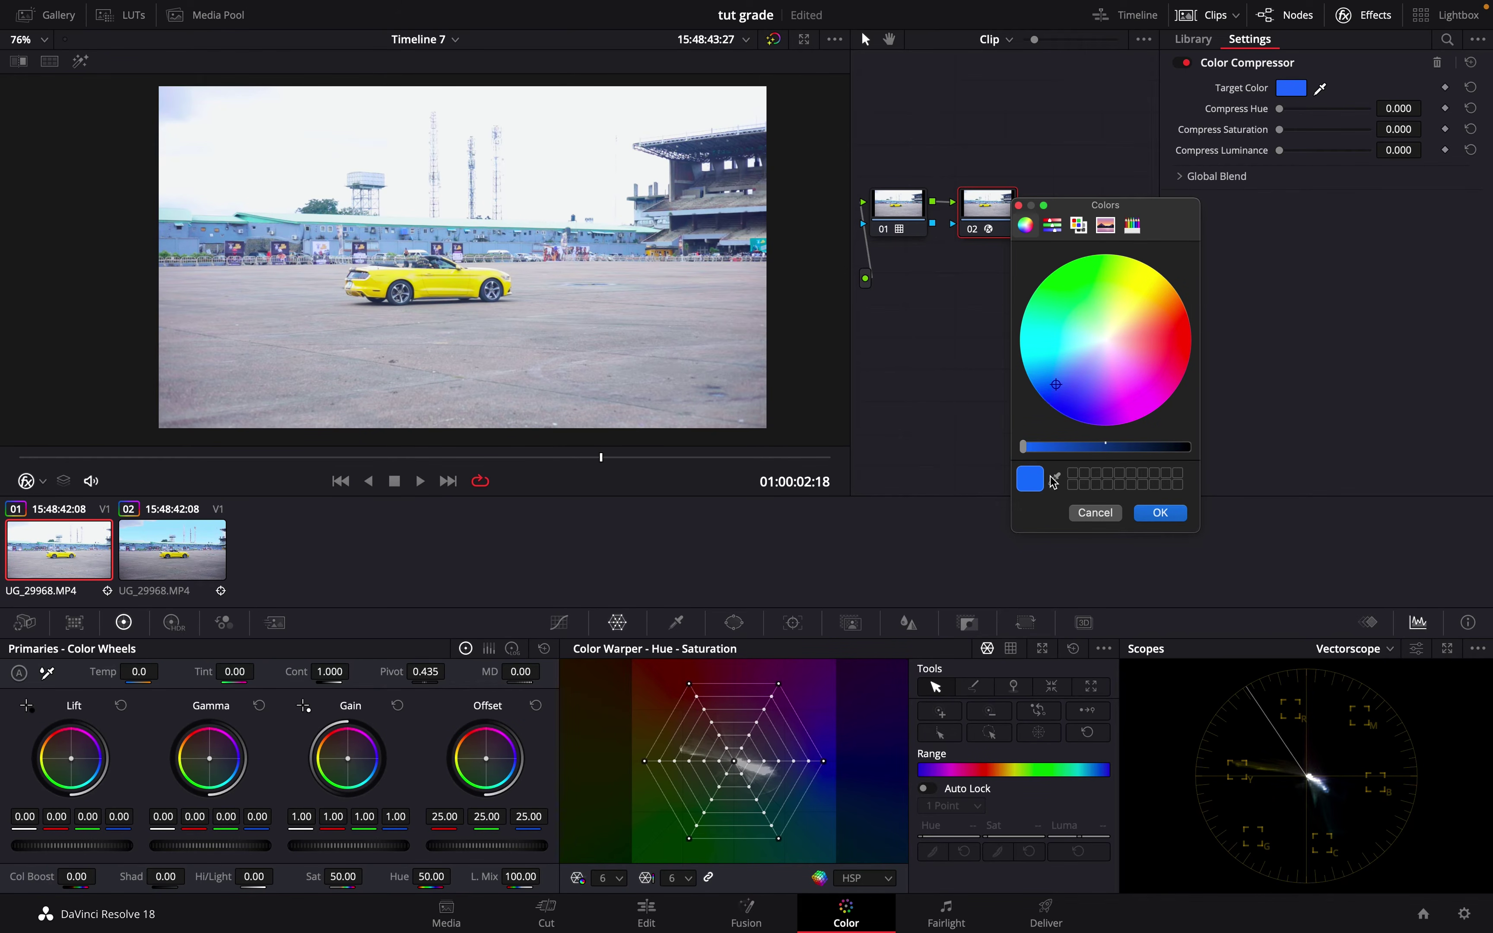
left_click(1162, 515)
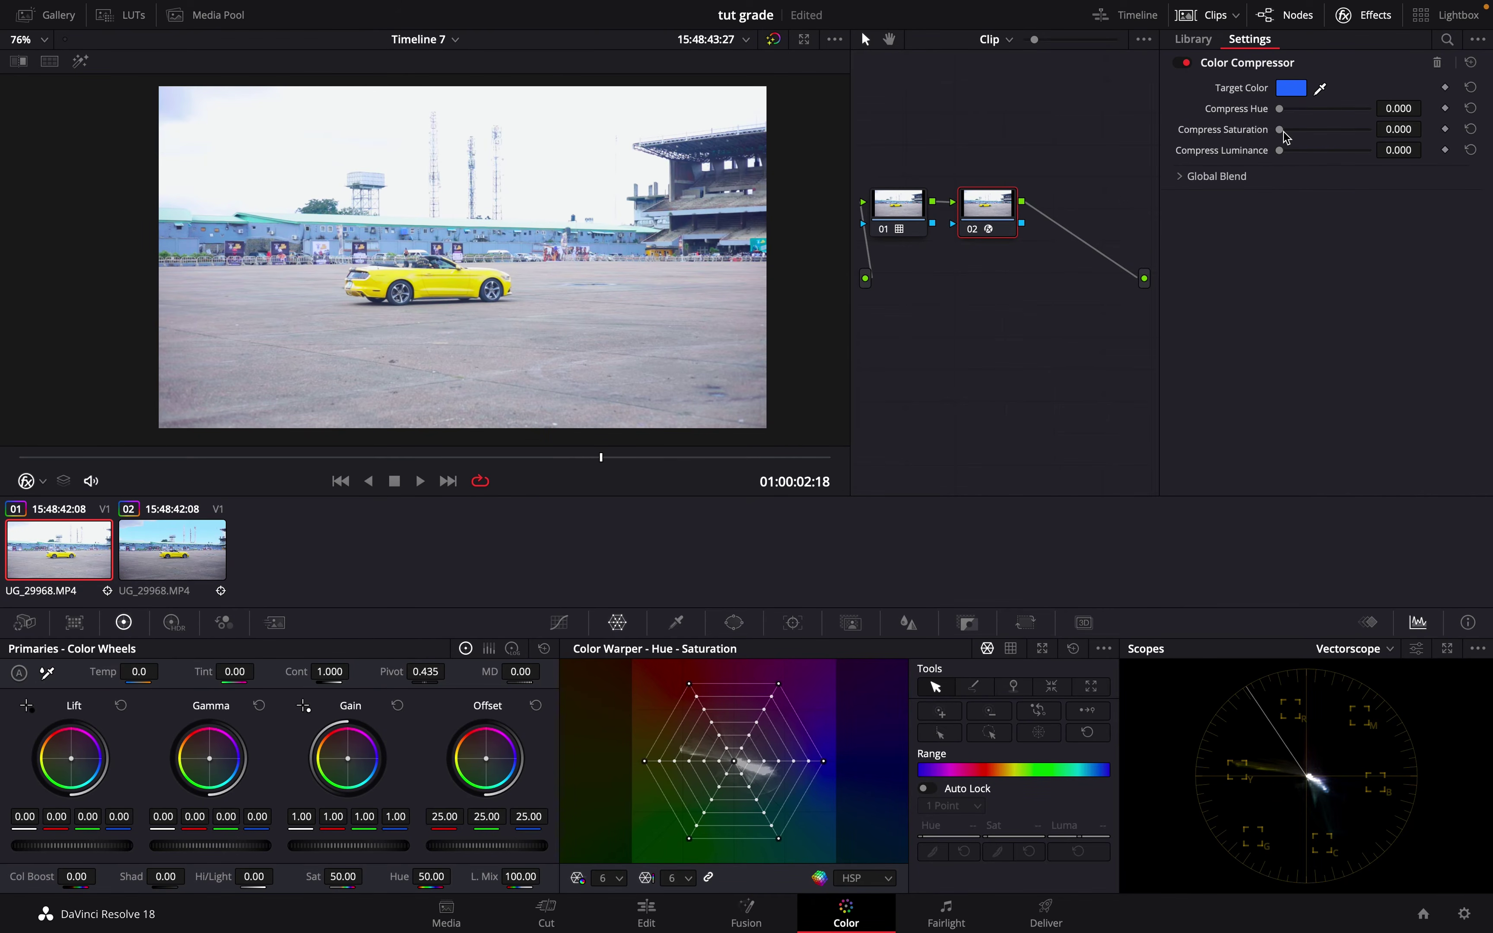
mouse_move(1281, 132)
left_mouse_down()
mouse_move(1308, 132)
mouse_move(1299, 111)
mouse_move(1356, 109)
mouse_move(1297, 115)
left_mouse_up()
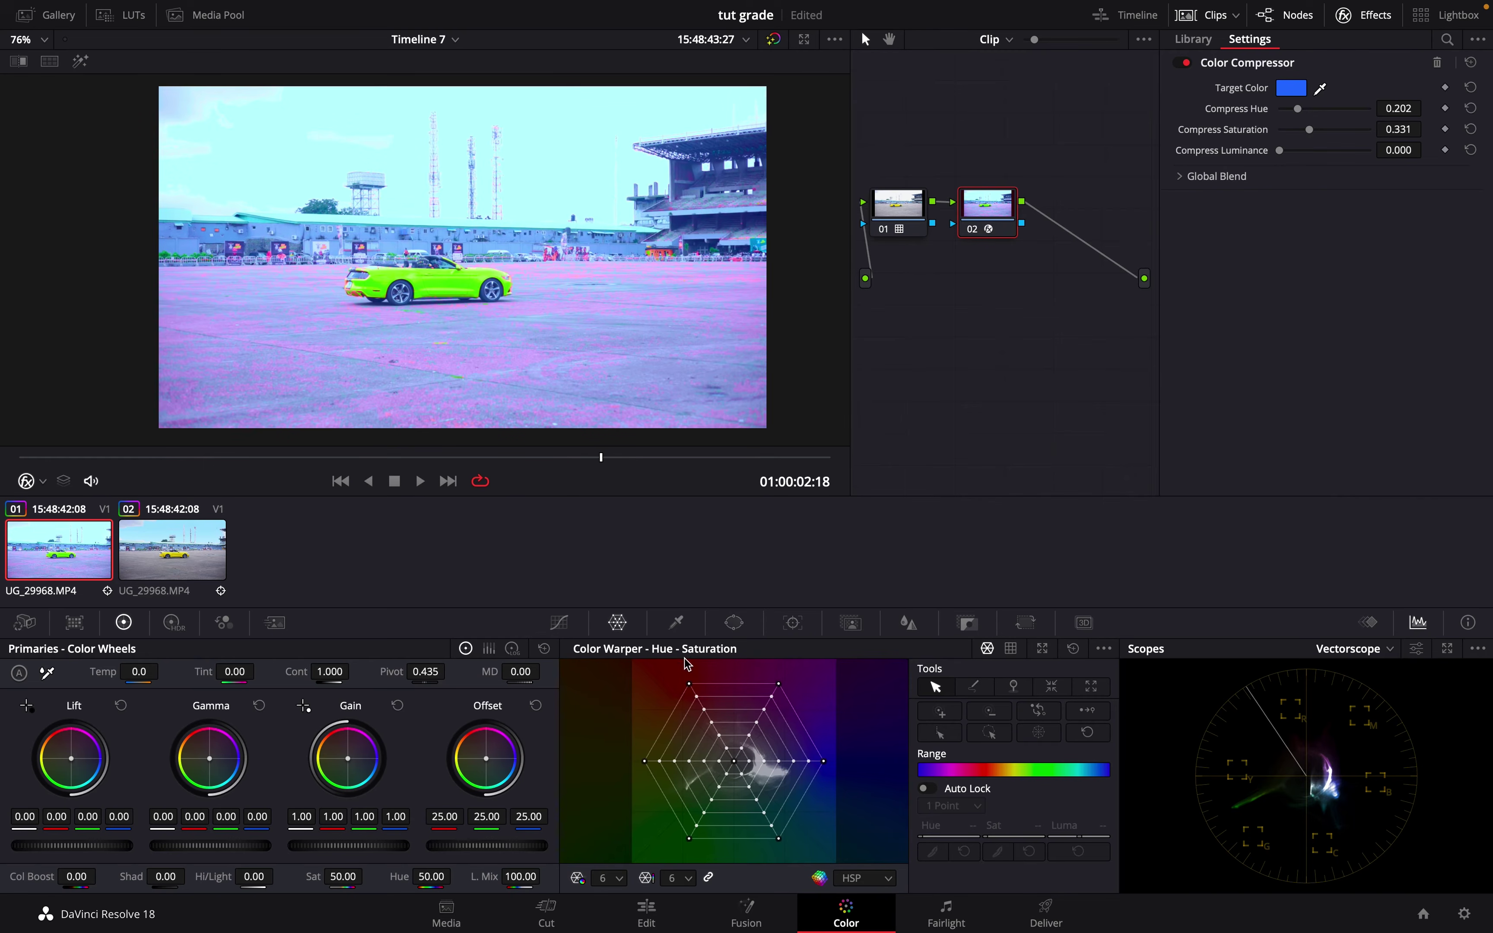
Add a rectangular power window to node 02 and stretch it over the whole sky, at about Pan 42.78 and Tilt 53.98
left_click(733, 623)
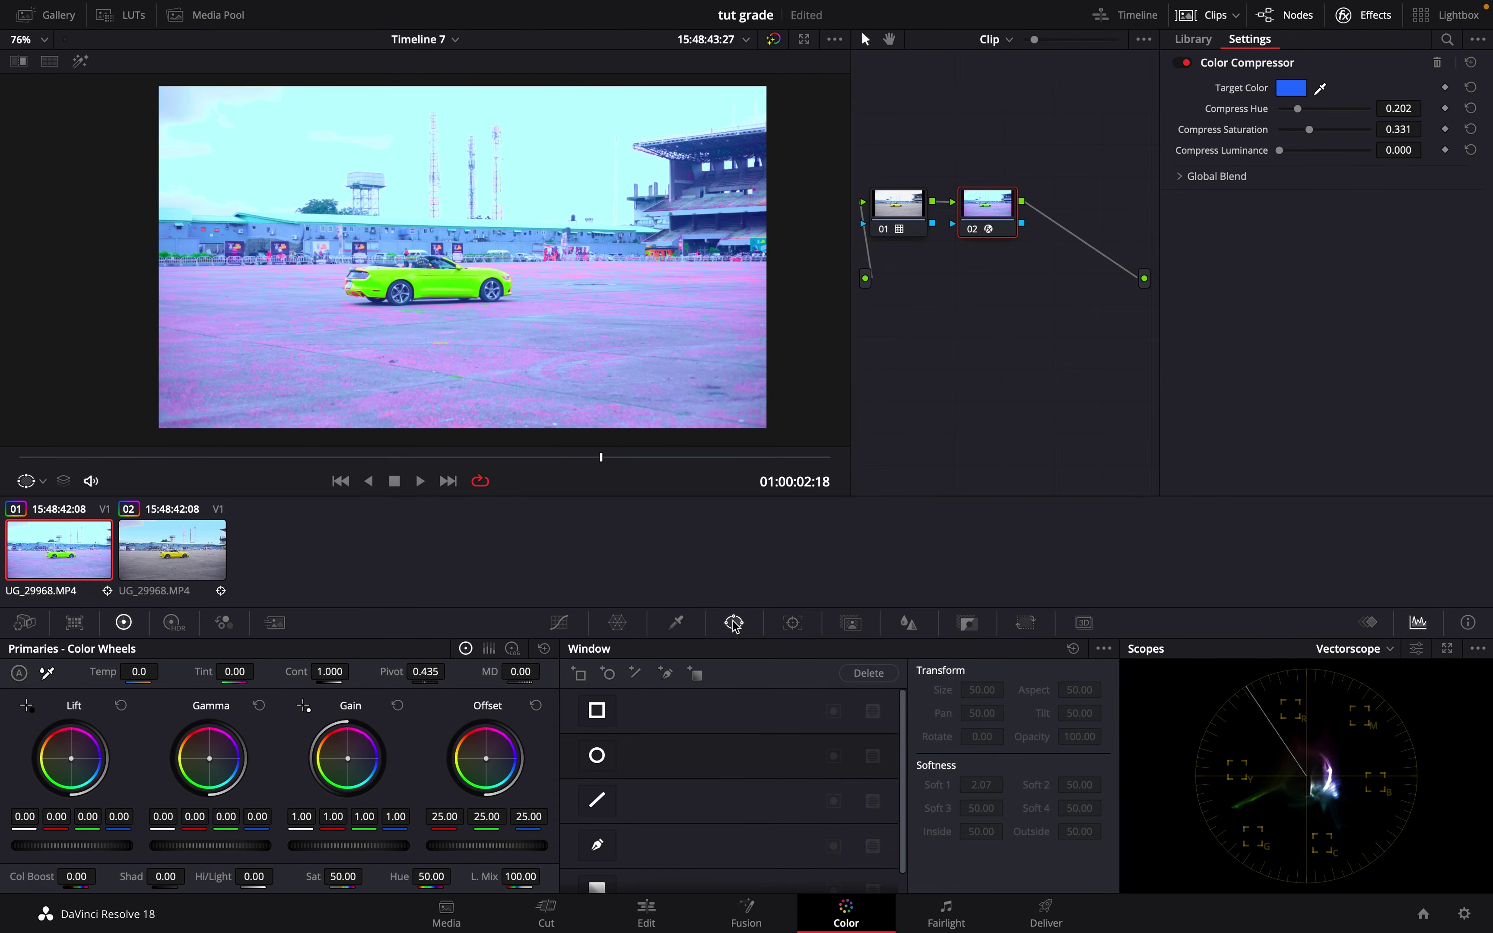
left_click(600, 721)
left_click_drag(503, 266, 828, 153)
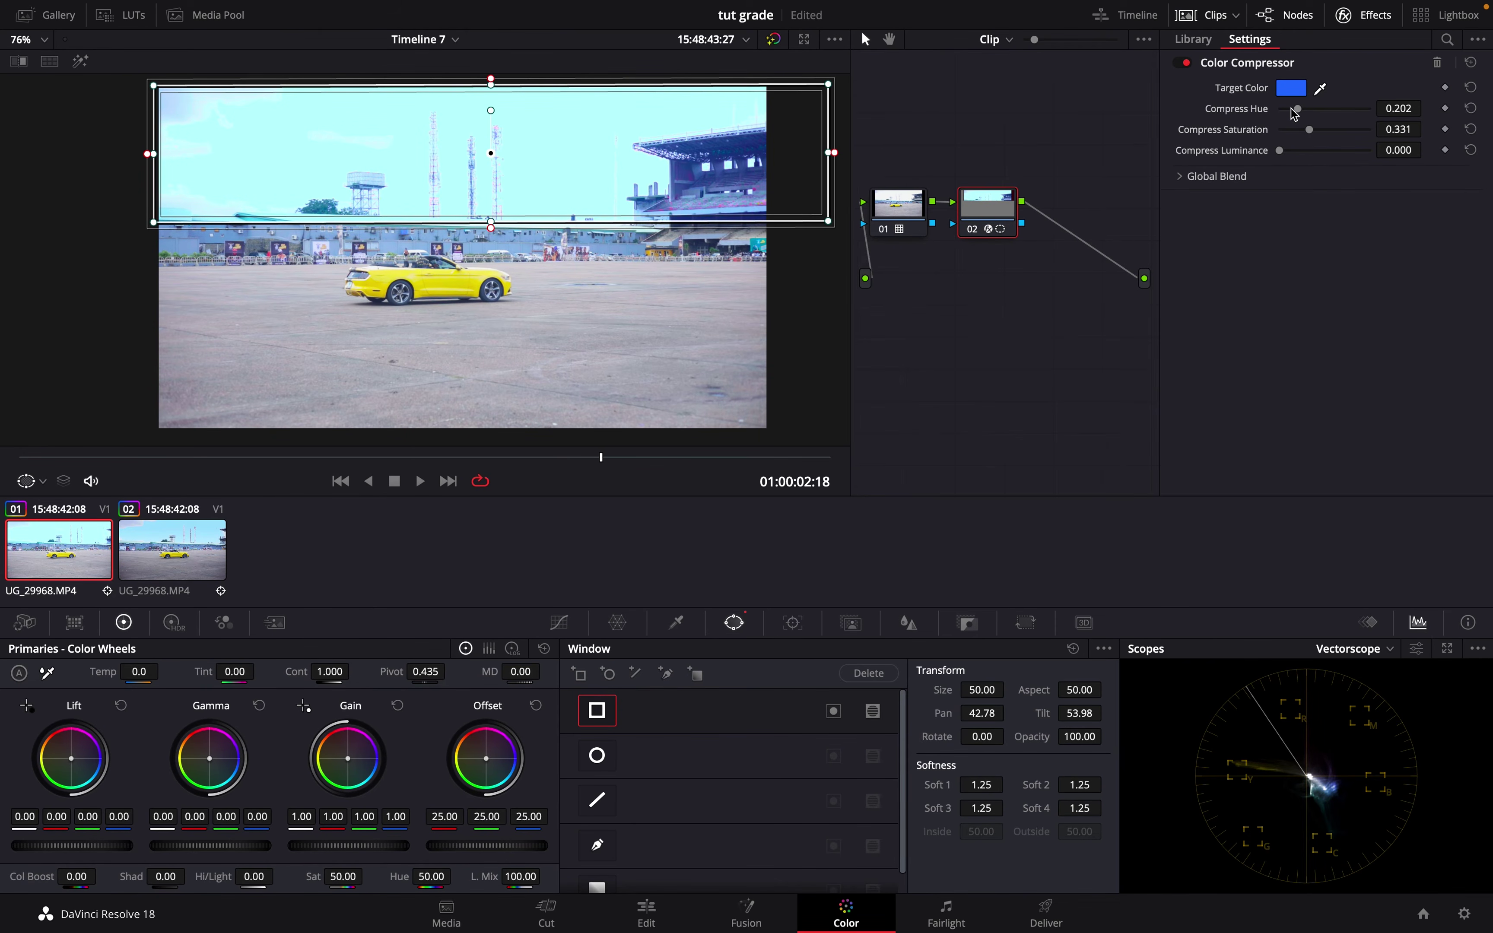
Try Compress Hue 0.918 and Compress Saturation 0.376 with a light cyan target color, and discard the cyan
mouse_move(1295, 112)
left_mouse_down()
mouse_move(1365, 111)
mouse_move(1301, 125)
mouse_move(1307, 154)
mouse_move(1273, 154)
mouse_move(1361, 160)
mouse_move(1269, 160)
mouse_move(1310, 130)
mouse_move(1353, 135)
mouse_move(1315, 150)
mouse_move(1295, 111)
mouse_move(1361, 114)
left_mouse_up()
left_click(1294, 92)
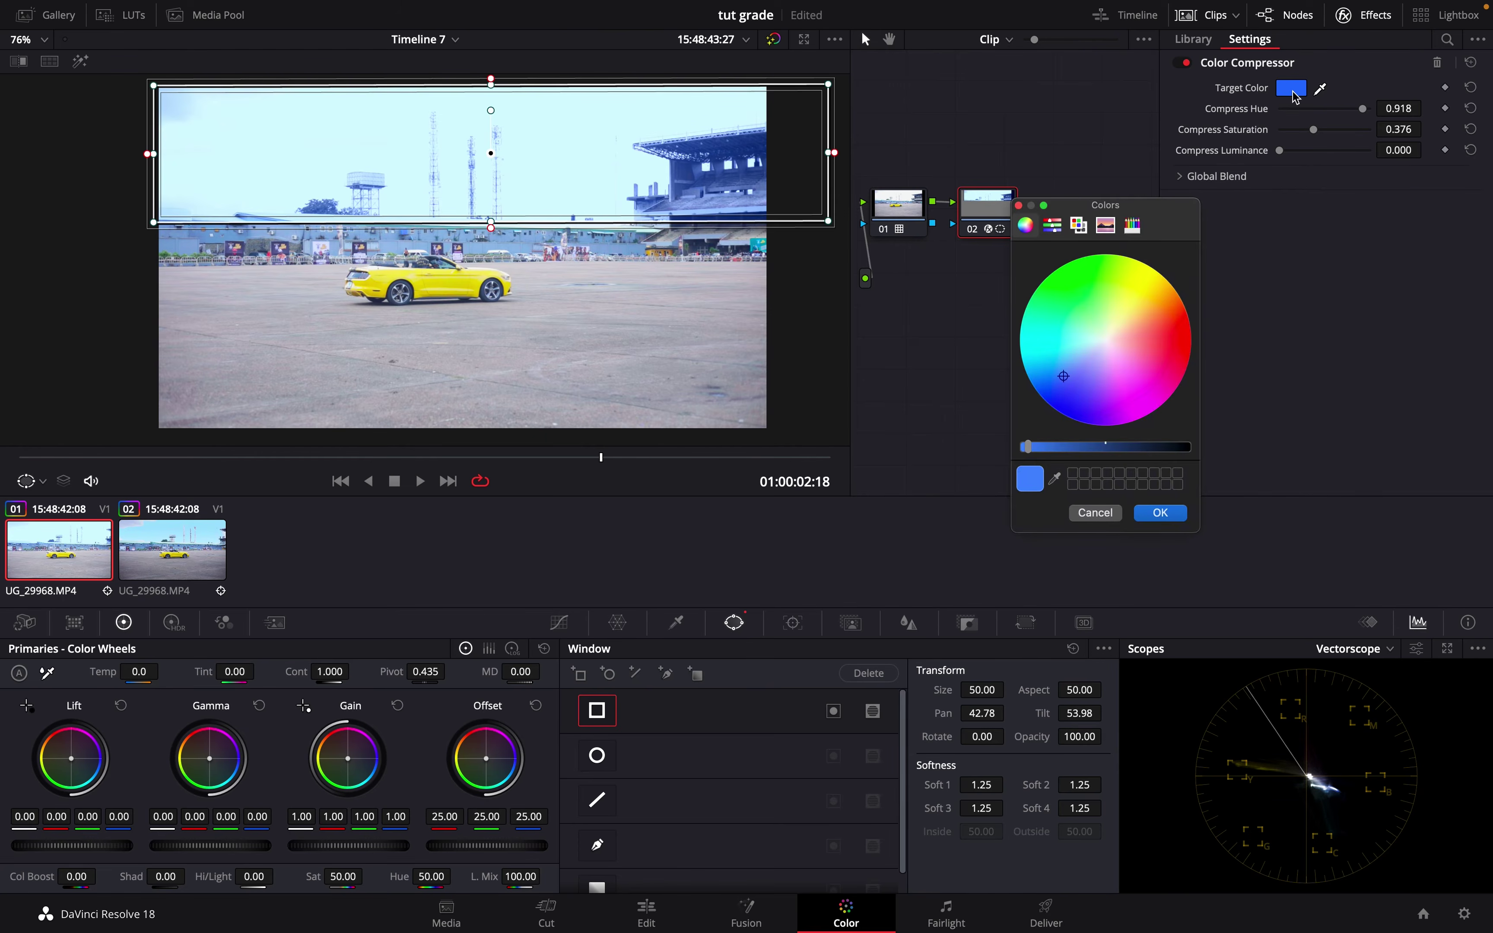
mouse_move(1058, 365)
left_mouse_down()
mouse_move(1043, 341)
mouse_move(1124, 411)
mouse_move(1159, 402)
mouse_move(1164, 375)
mouse_move(1135, 338)
mouse_move(1098, 330)
mouse_move(1107, 318)
mouse_move(1042, 318)
mouse_move(1114, 277)
mouse_move(1143, 302)
mouse_move(1146, 348)
mouse_move(1116, 386)
mouse_move(1046, 350)
mouse_move(1058, 397)
mouse_move(1046, 357)
mouse_move(1069, 354)
left_mouse_up()
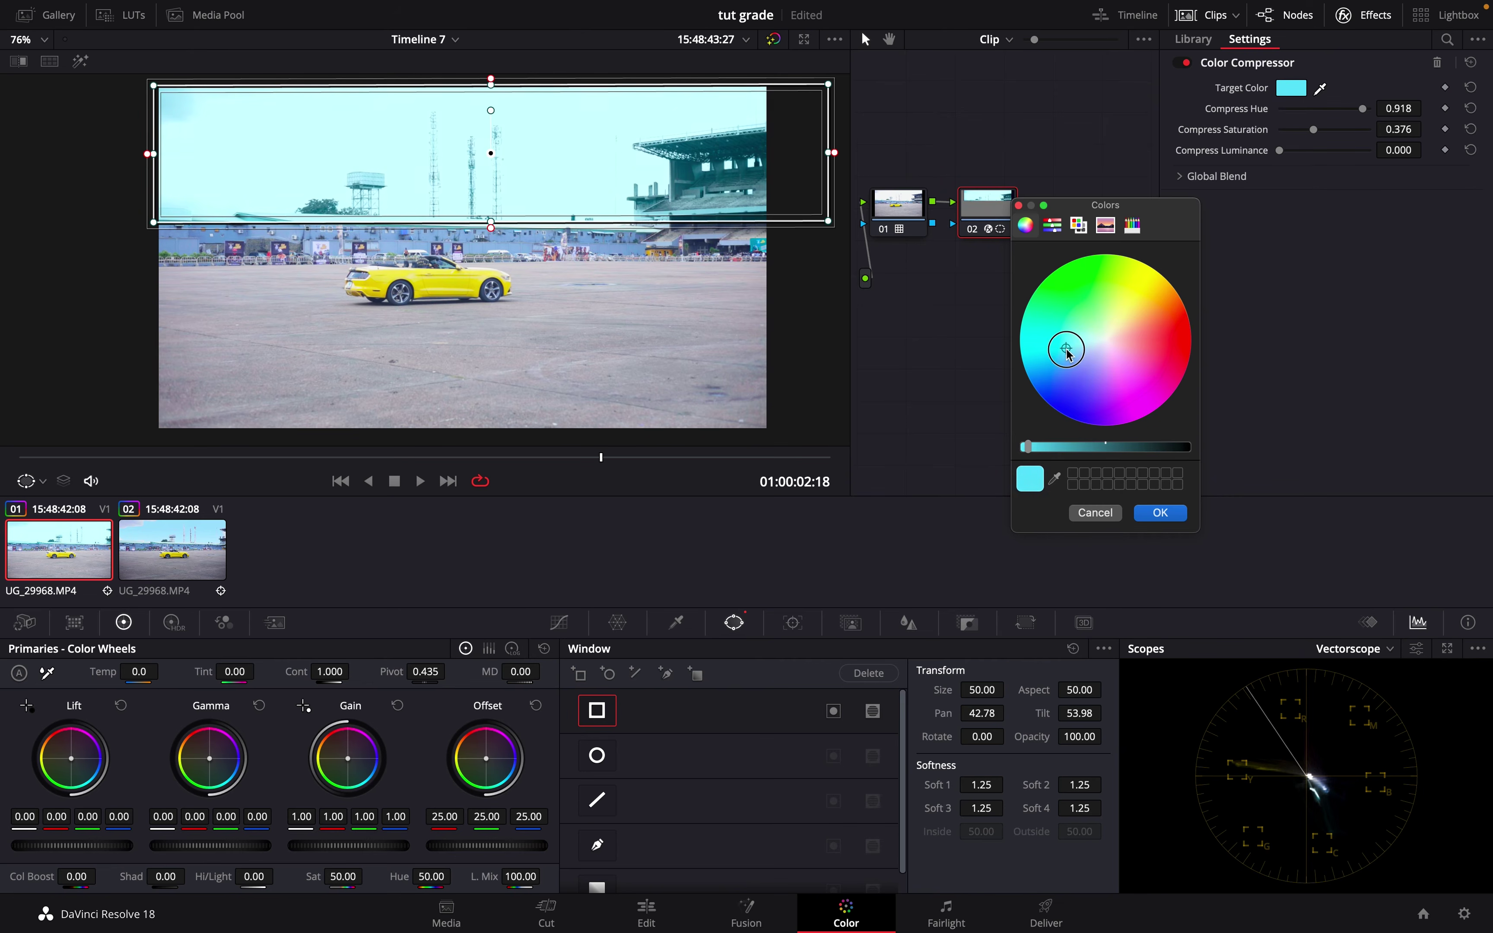
left_click(1095, 513)
Adjust the brightness of the blue target color, and set Compress Hue to 0.559 and Compress Saturation to 0.303
left_click(1286, 90)
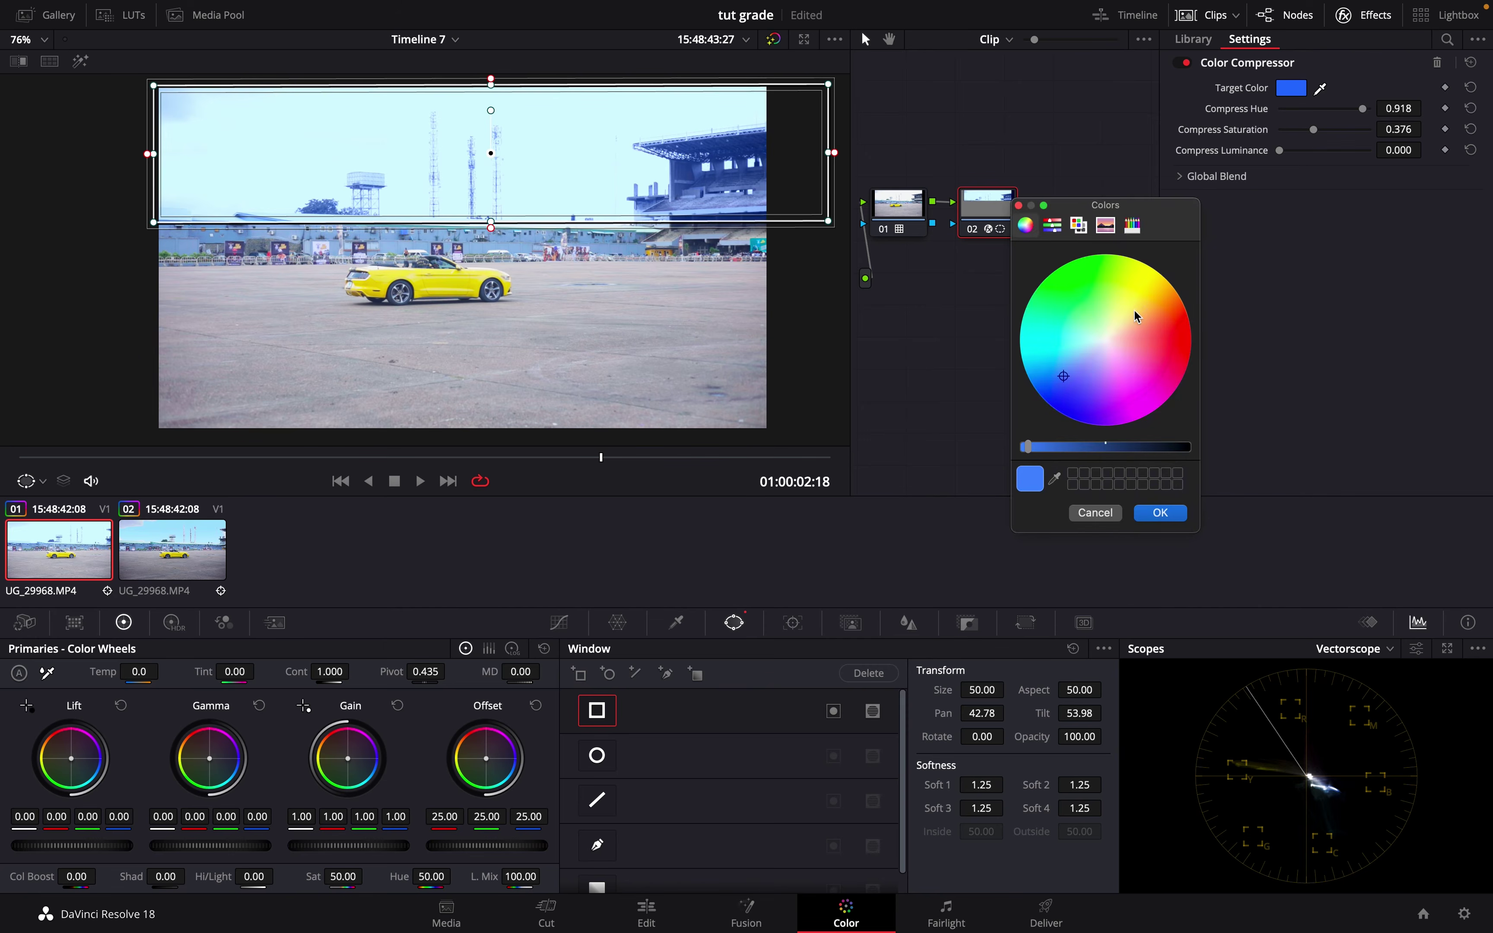
left_click_drag(1028, 447, 1047, 474)
key("Return")
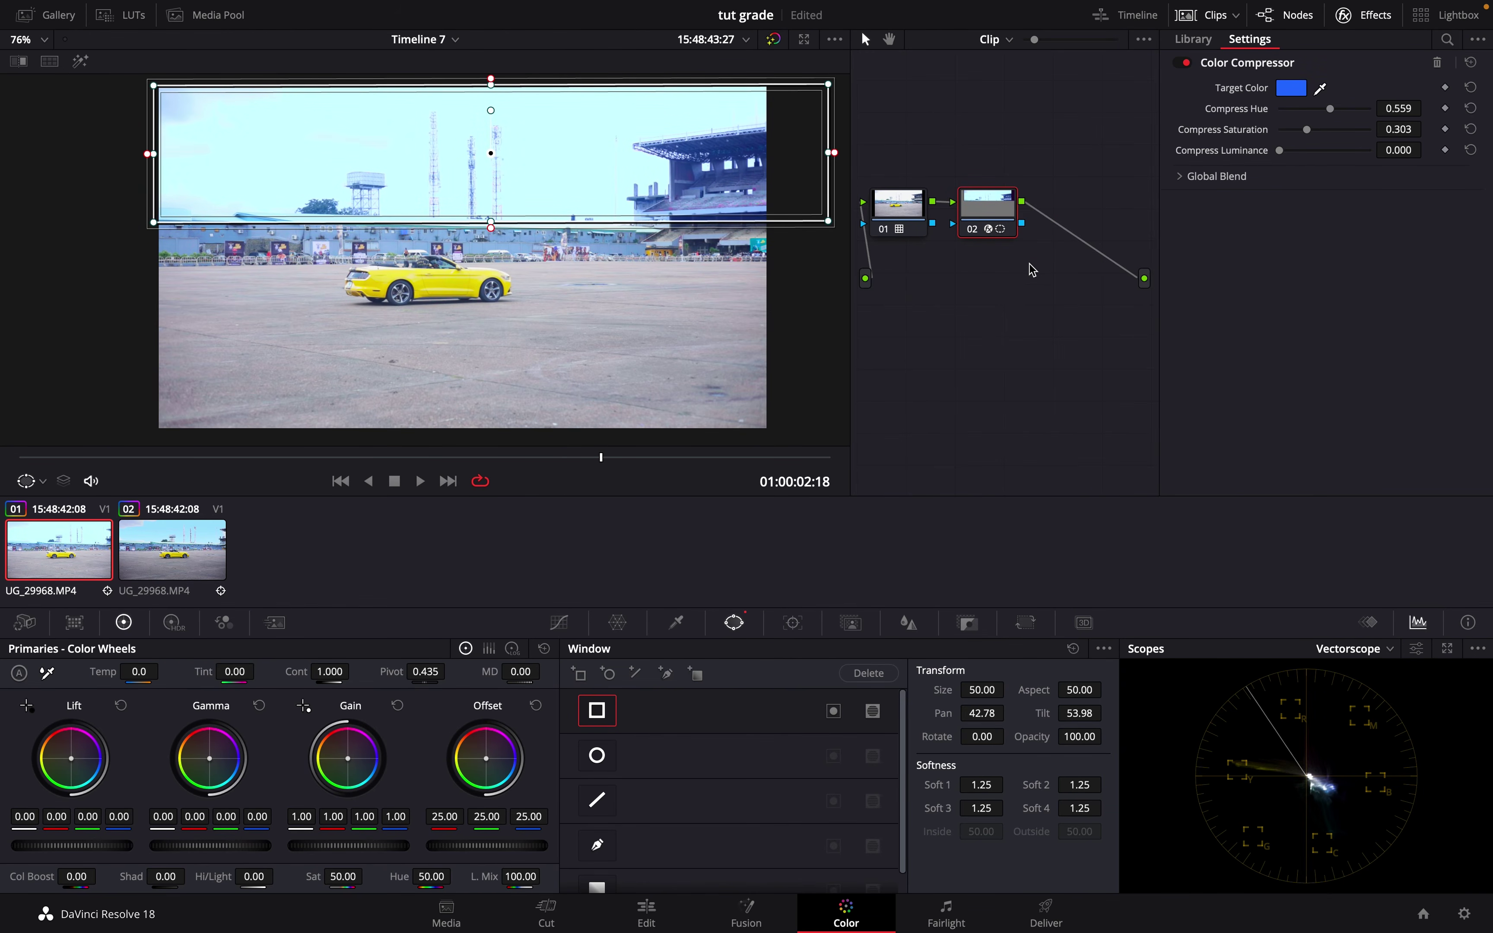
Compare the sky with node 02 disabled and enabled, and play back the clip with node 01 selected
left_click(973, 230)
left_click(973, 230)
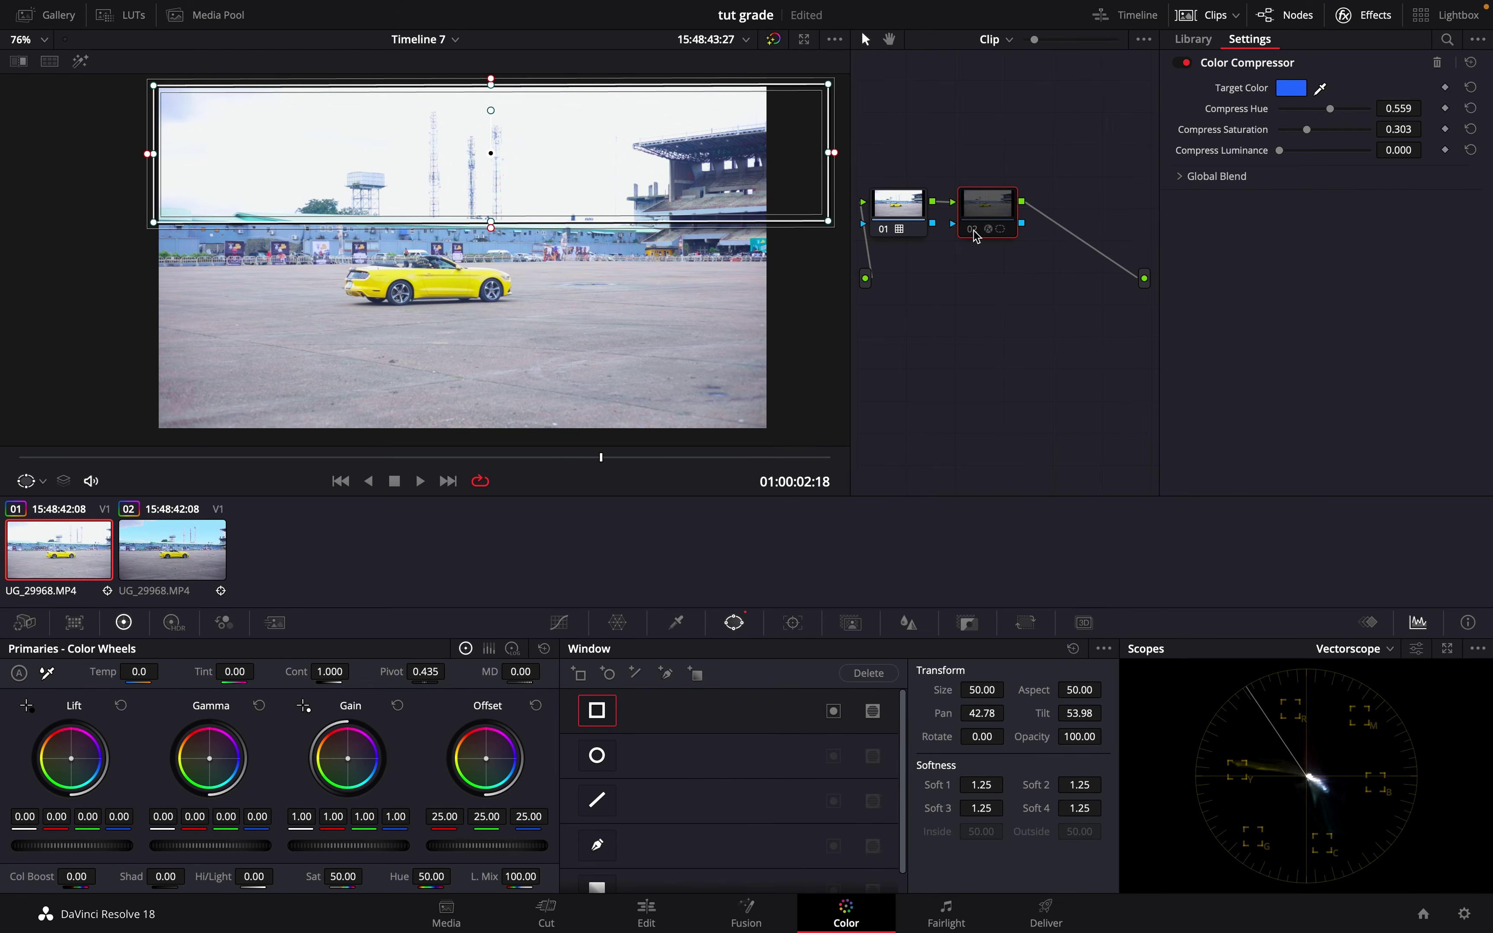
left_click(973, 230)
left_click(901, 208)
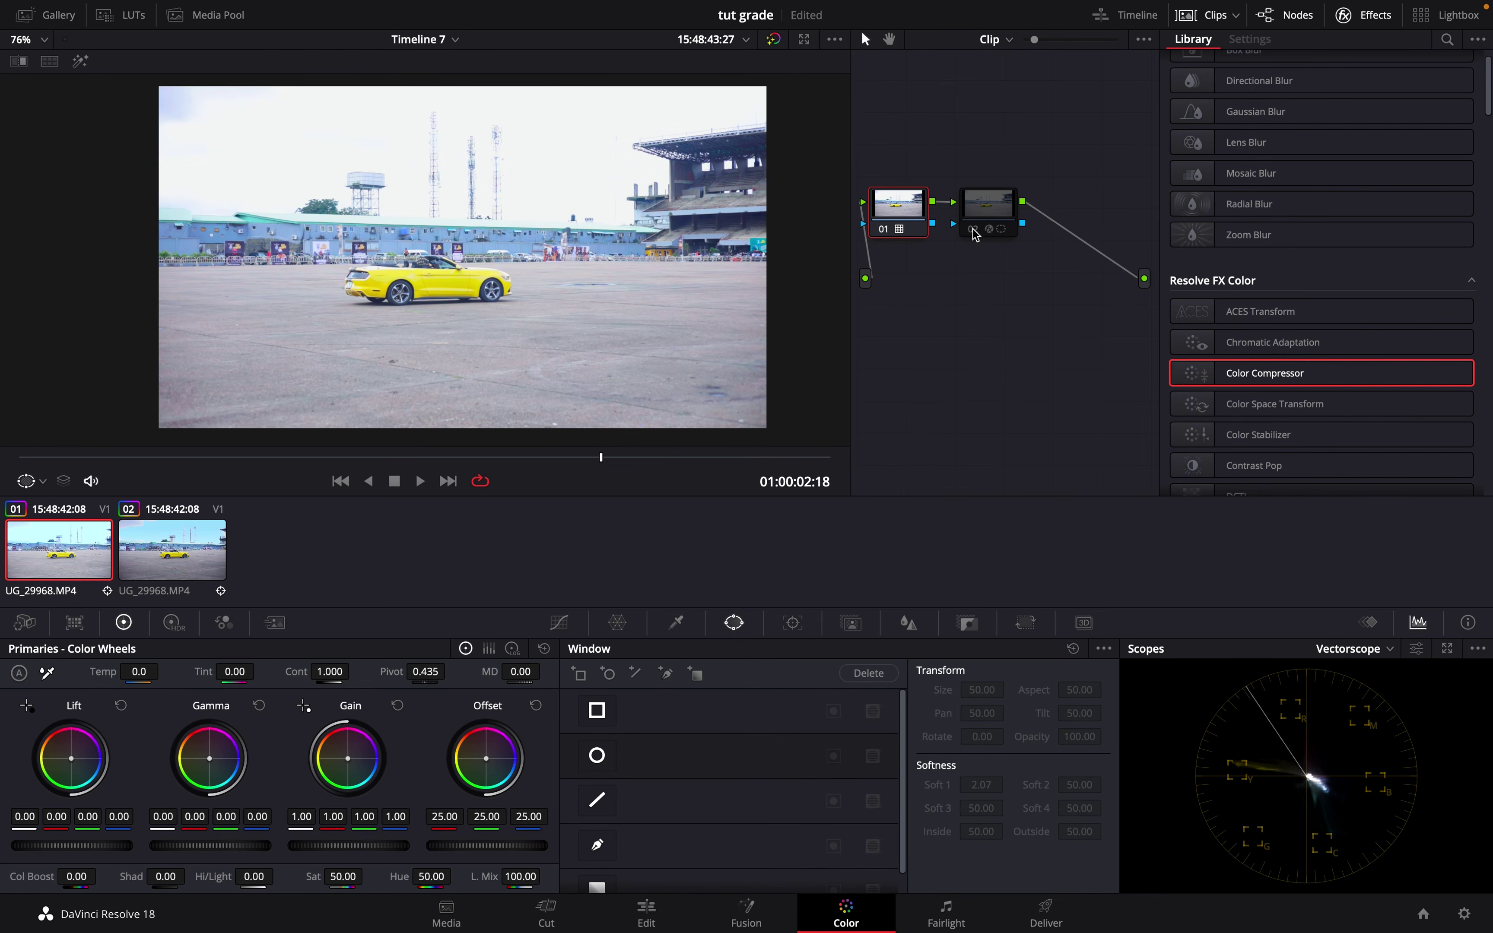
left_click(973, 229)
key("space")
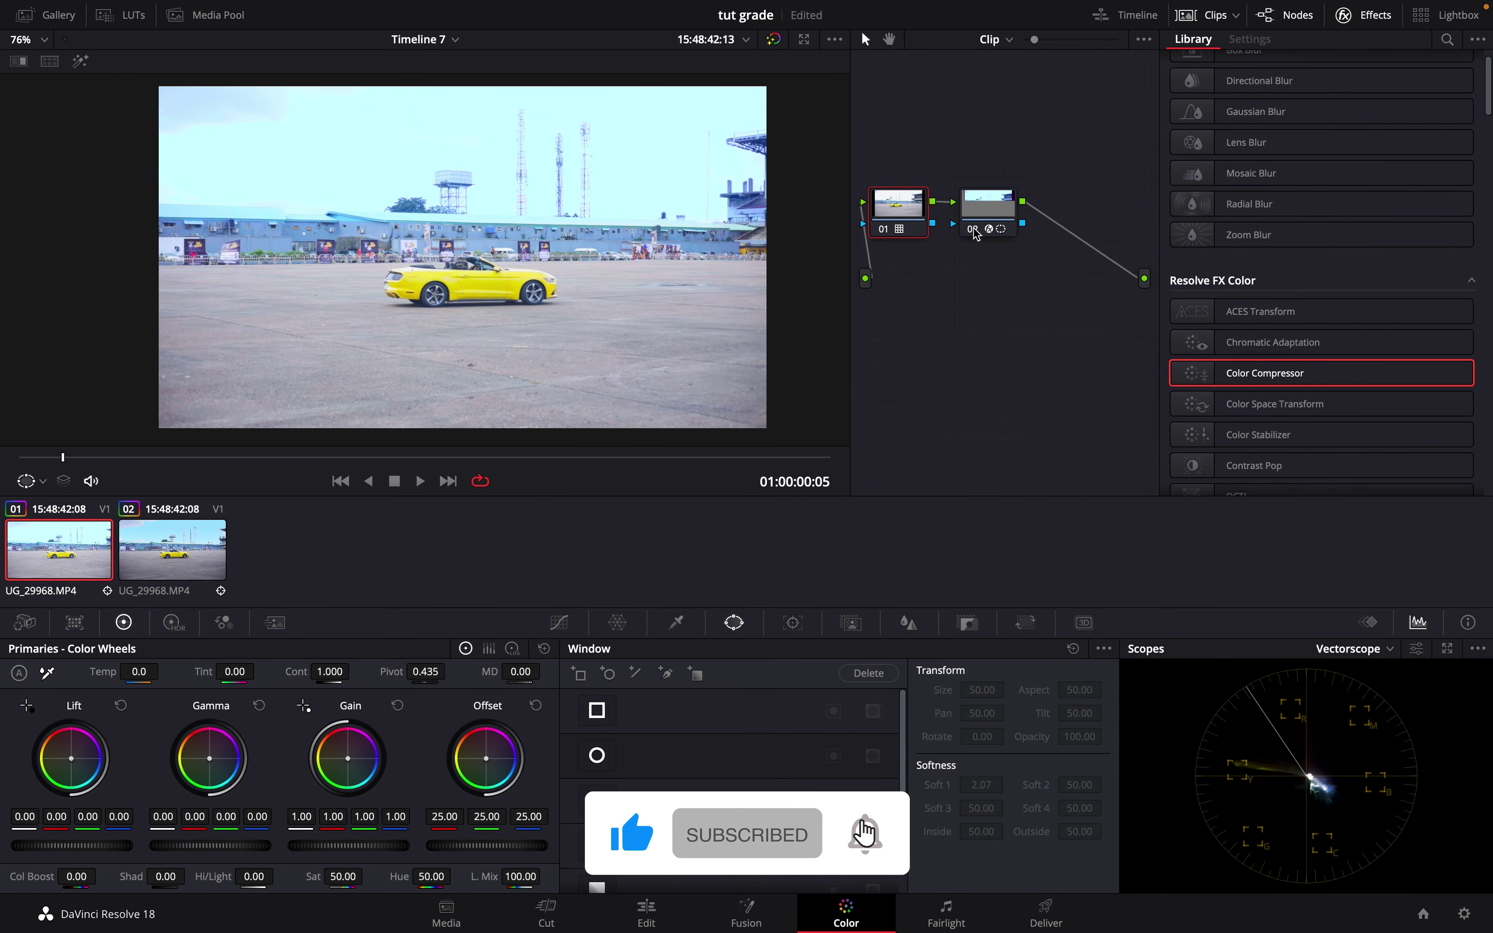
Add a serial node after node 02 and give it a circular power window
key("space")
left_click(988, 225)
key("alt+s")
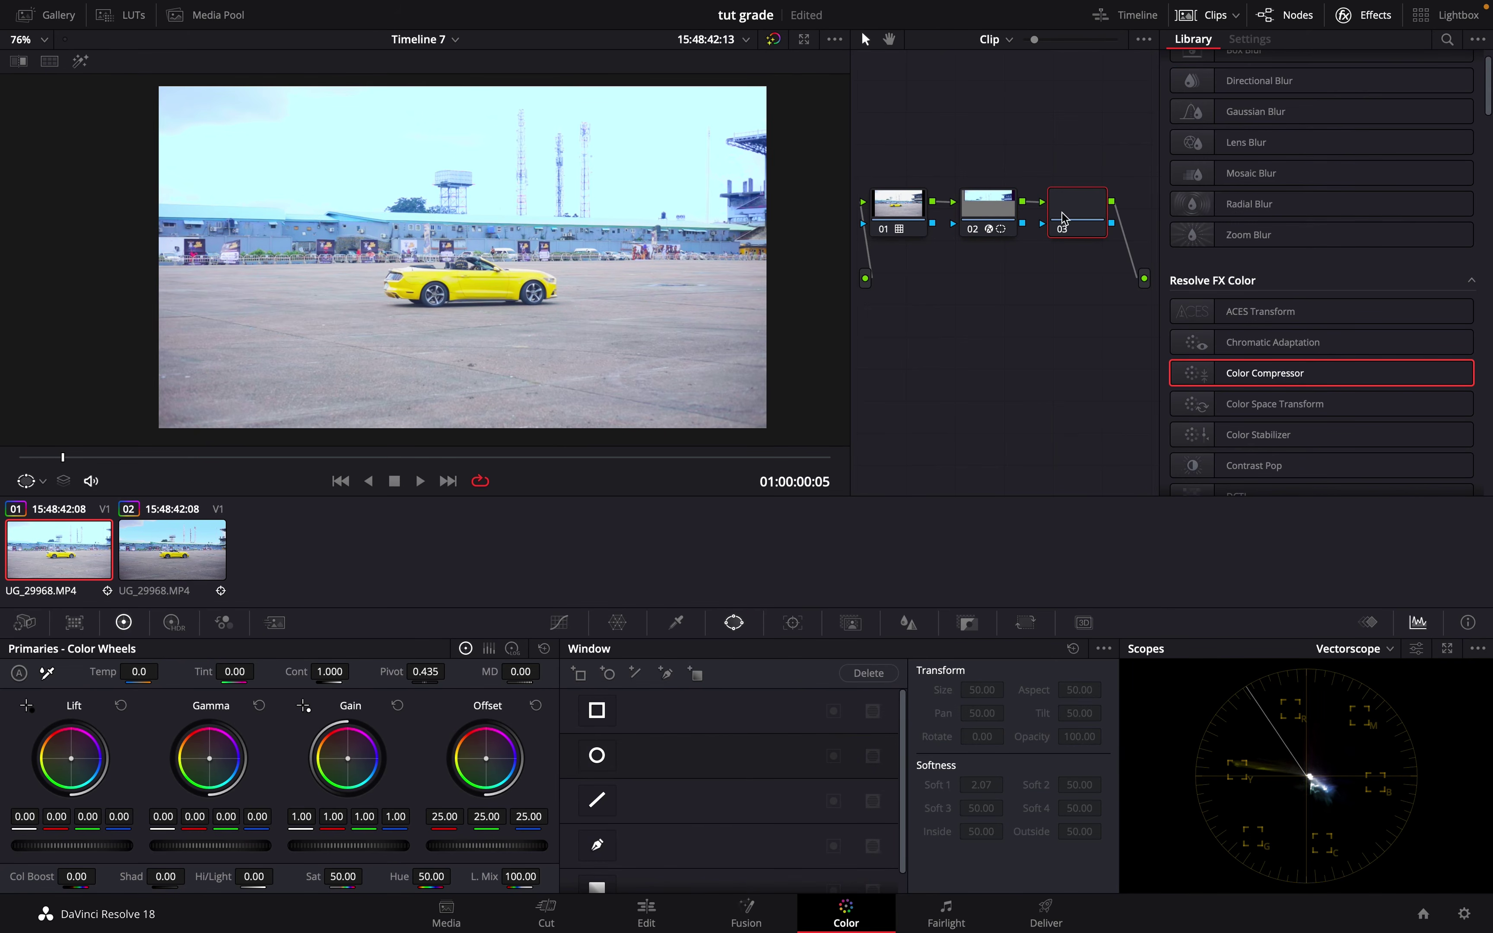
left_click(597, 756)
Shrink the circular window around the yellow car at about Pan 50.16 and Tilt 49.10, and widen its Soft 1 to about 14.63
left_click_drag(479, 220, 550, 279)
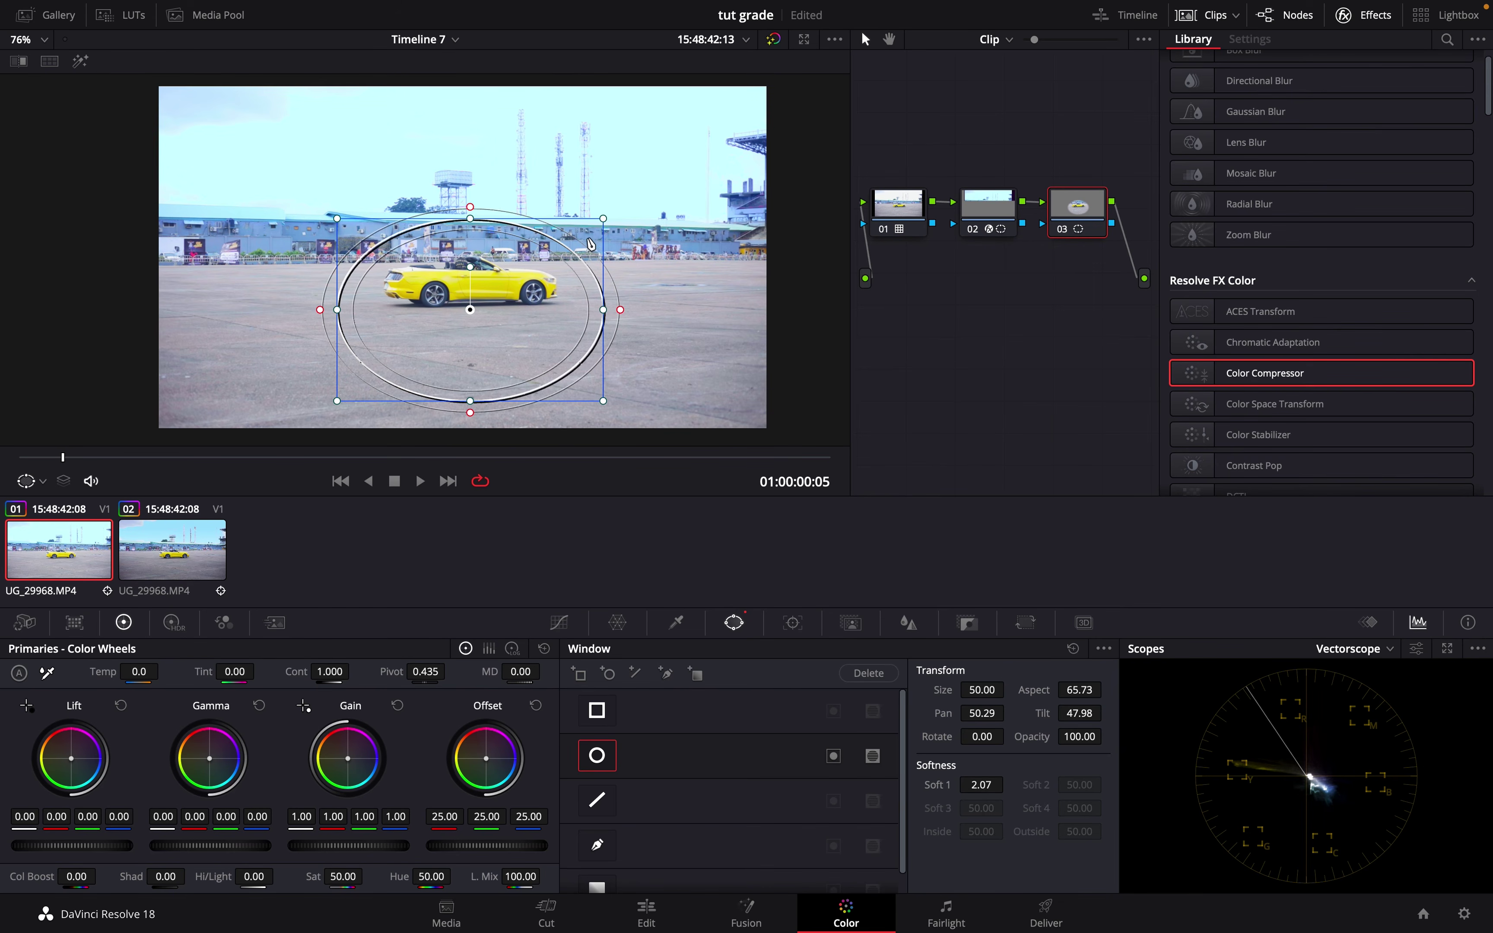
left_click_drag(531, 291, 529, 262)
left_click_drag(601, 190, 576, 209)
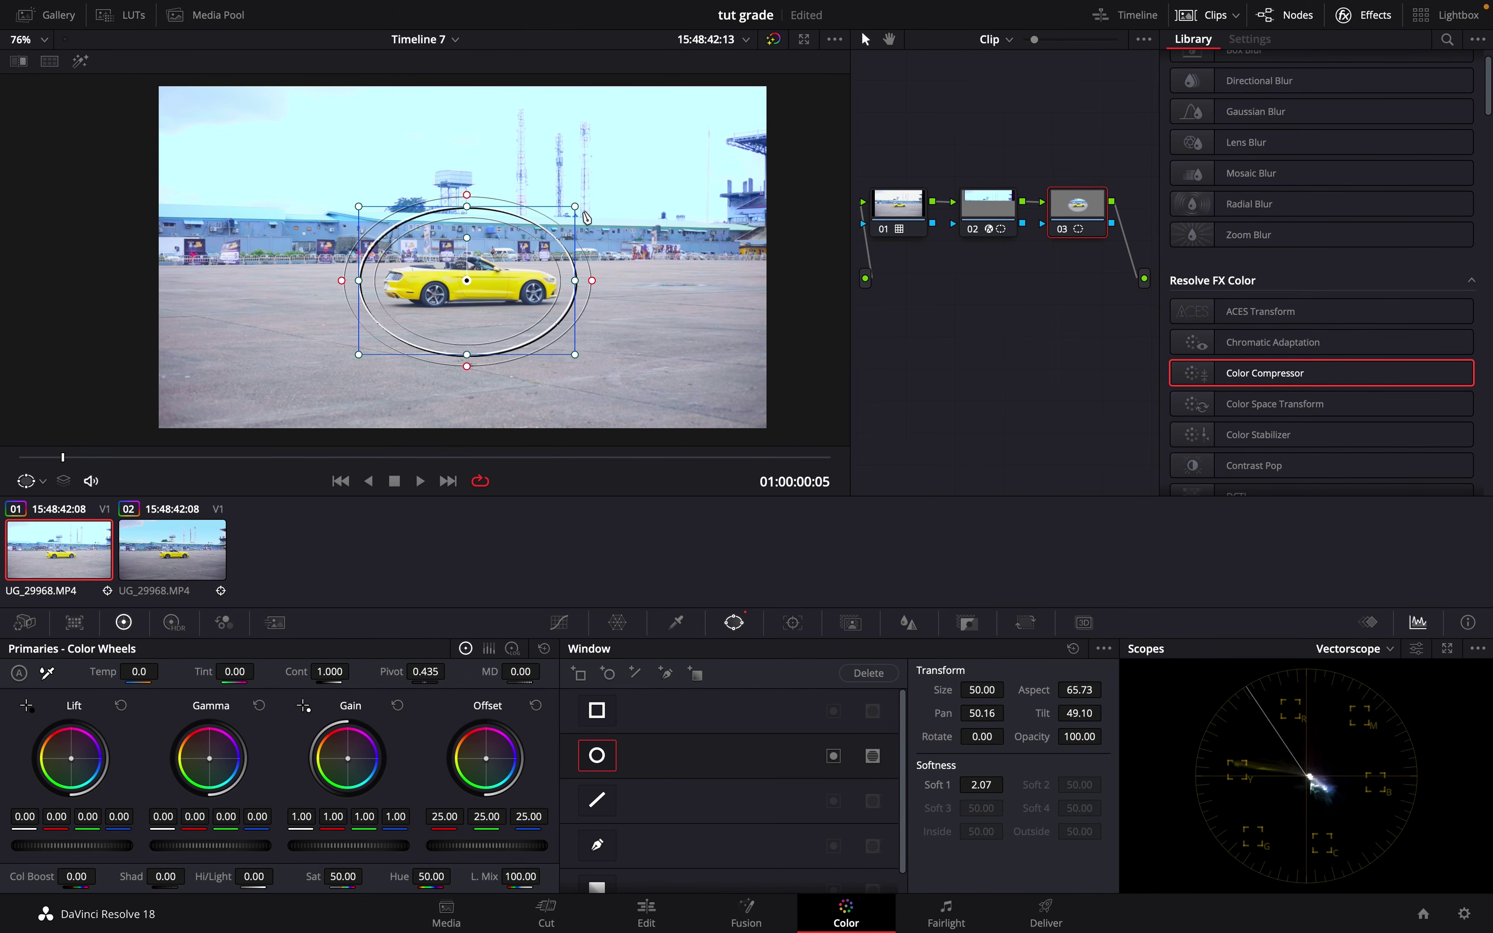
left_click_drag(596, 285, 687, 285)
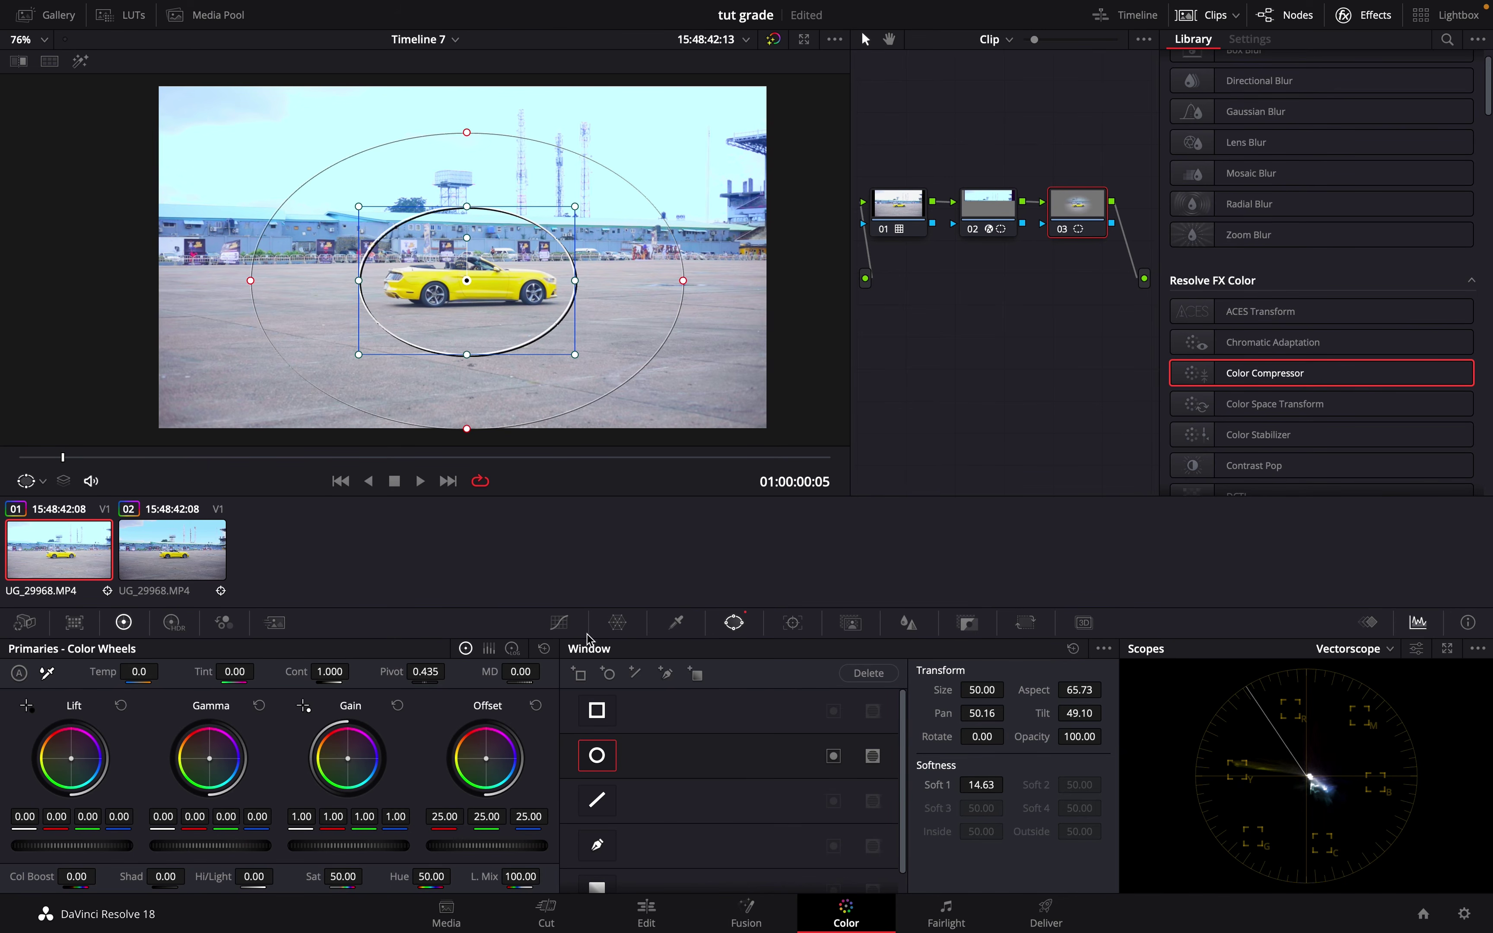
Add an outside node for node 03 and lower the midtones of its custom curve to darken the area around the car
left_click(559, 622)
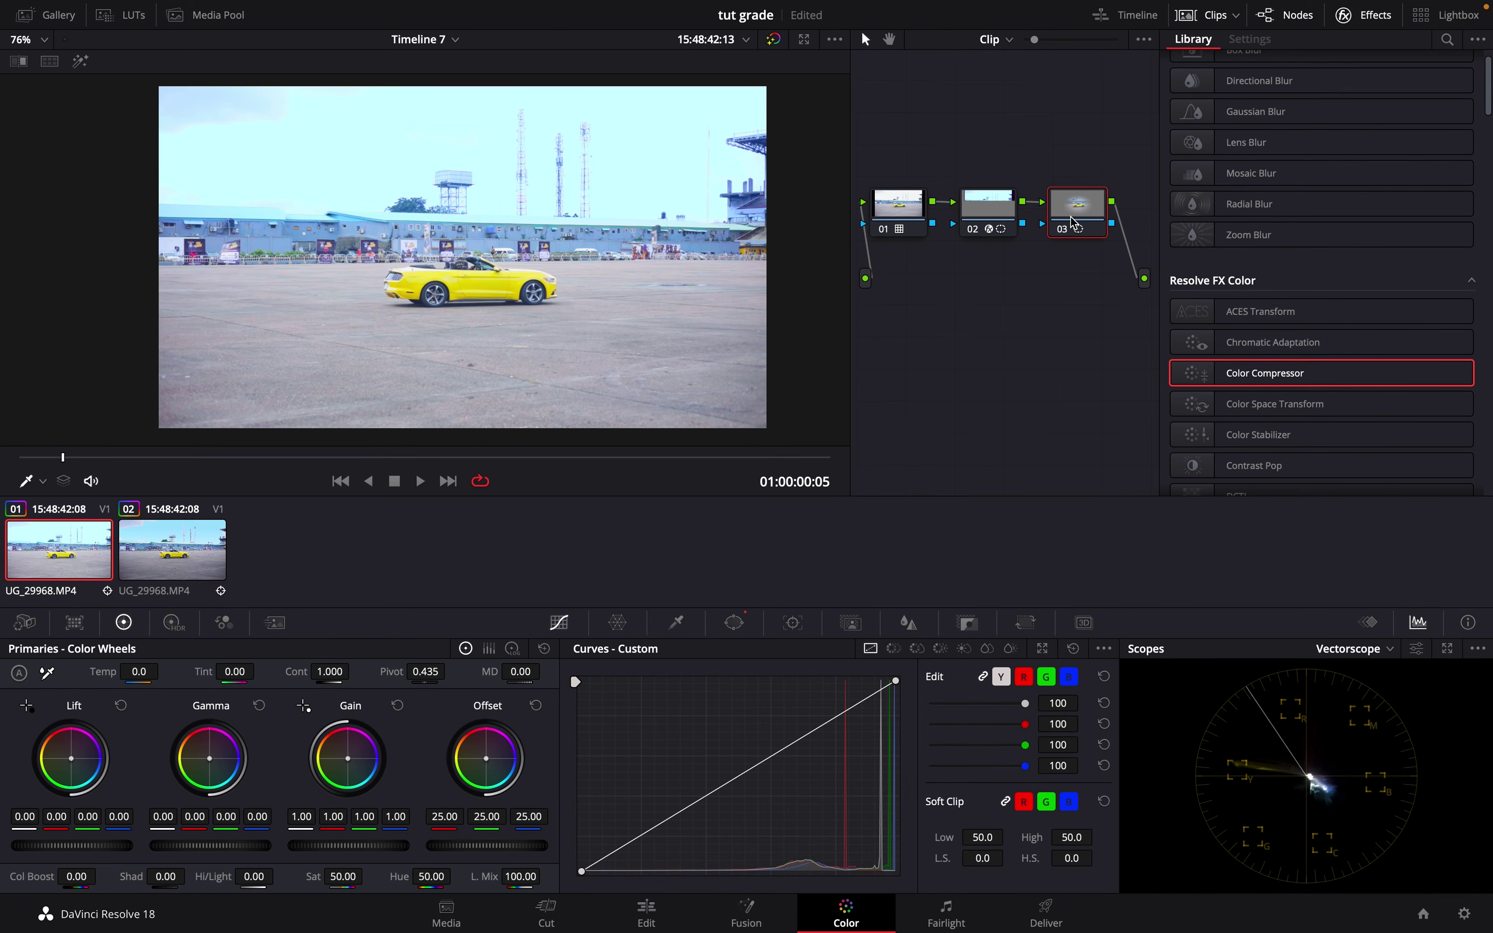
key("alt+o")
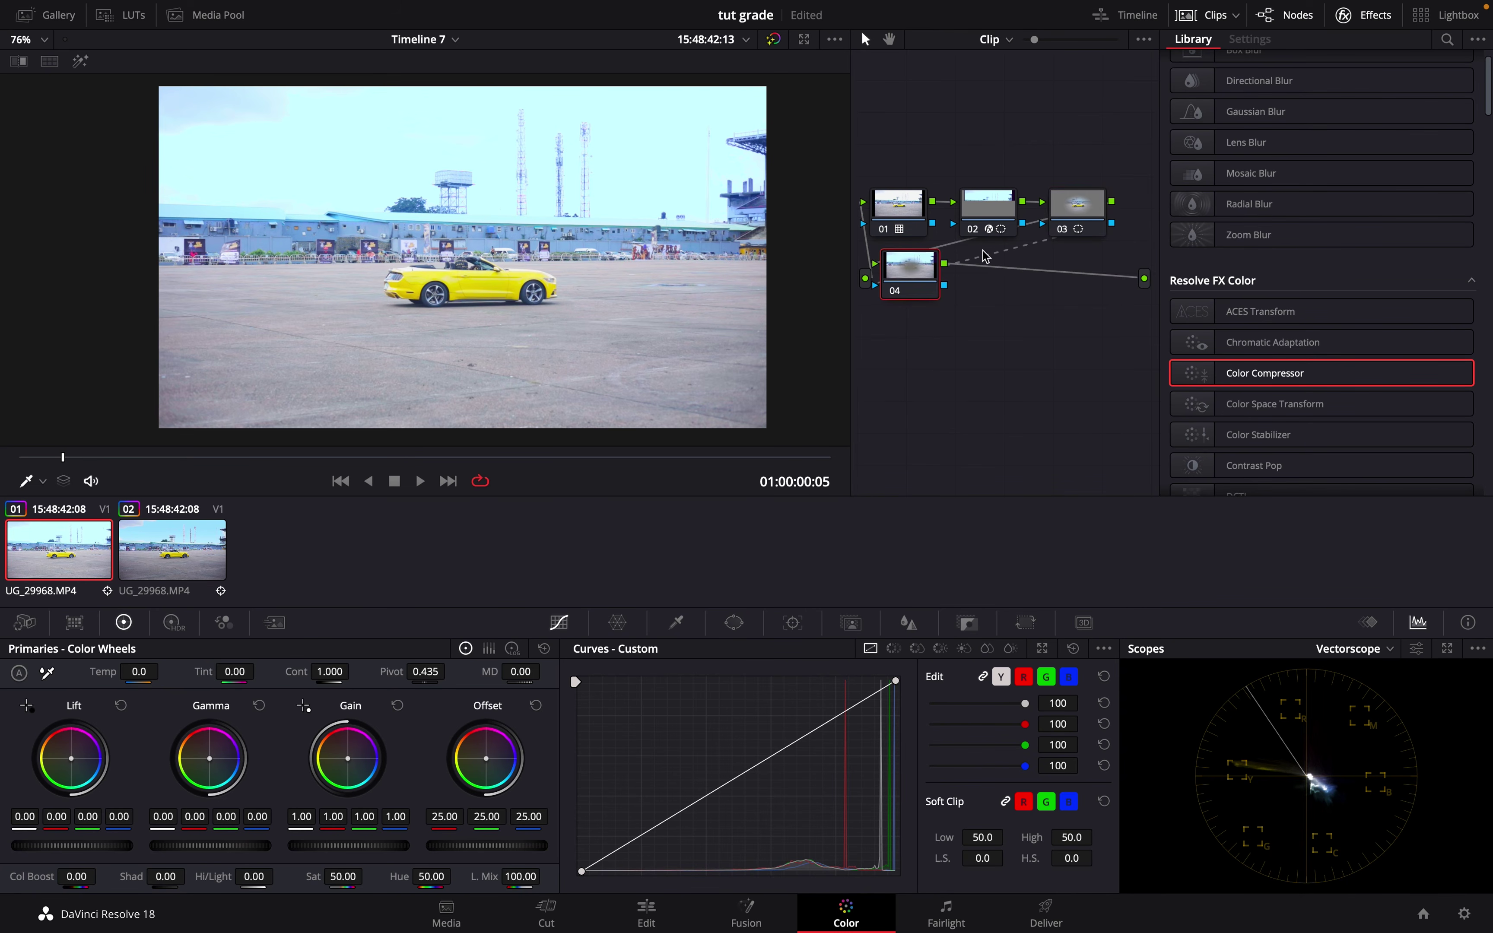
left_click_drag(922, 275, 919, 316)
left_click_drag(767, 763, 788, 779)
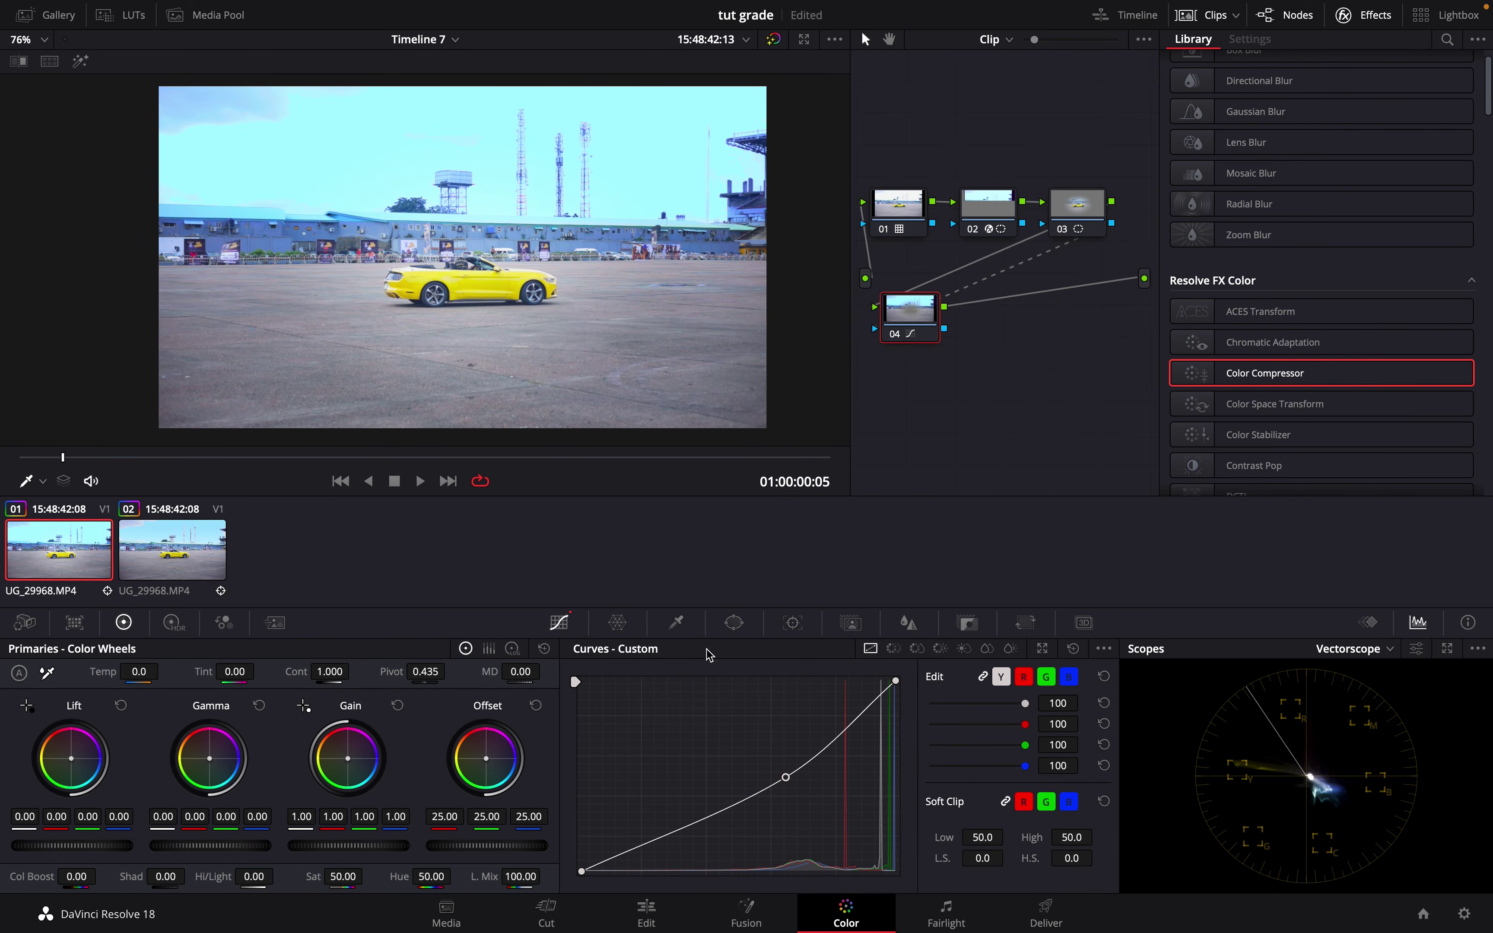
Recentre node 03's circular window on the car at 01:00:01:16 and track it both forward and backward
left_click(1079, 205)
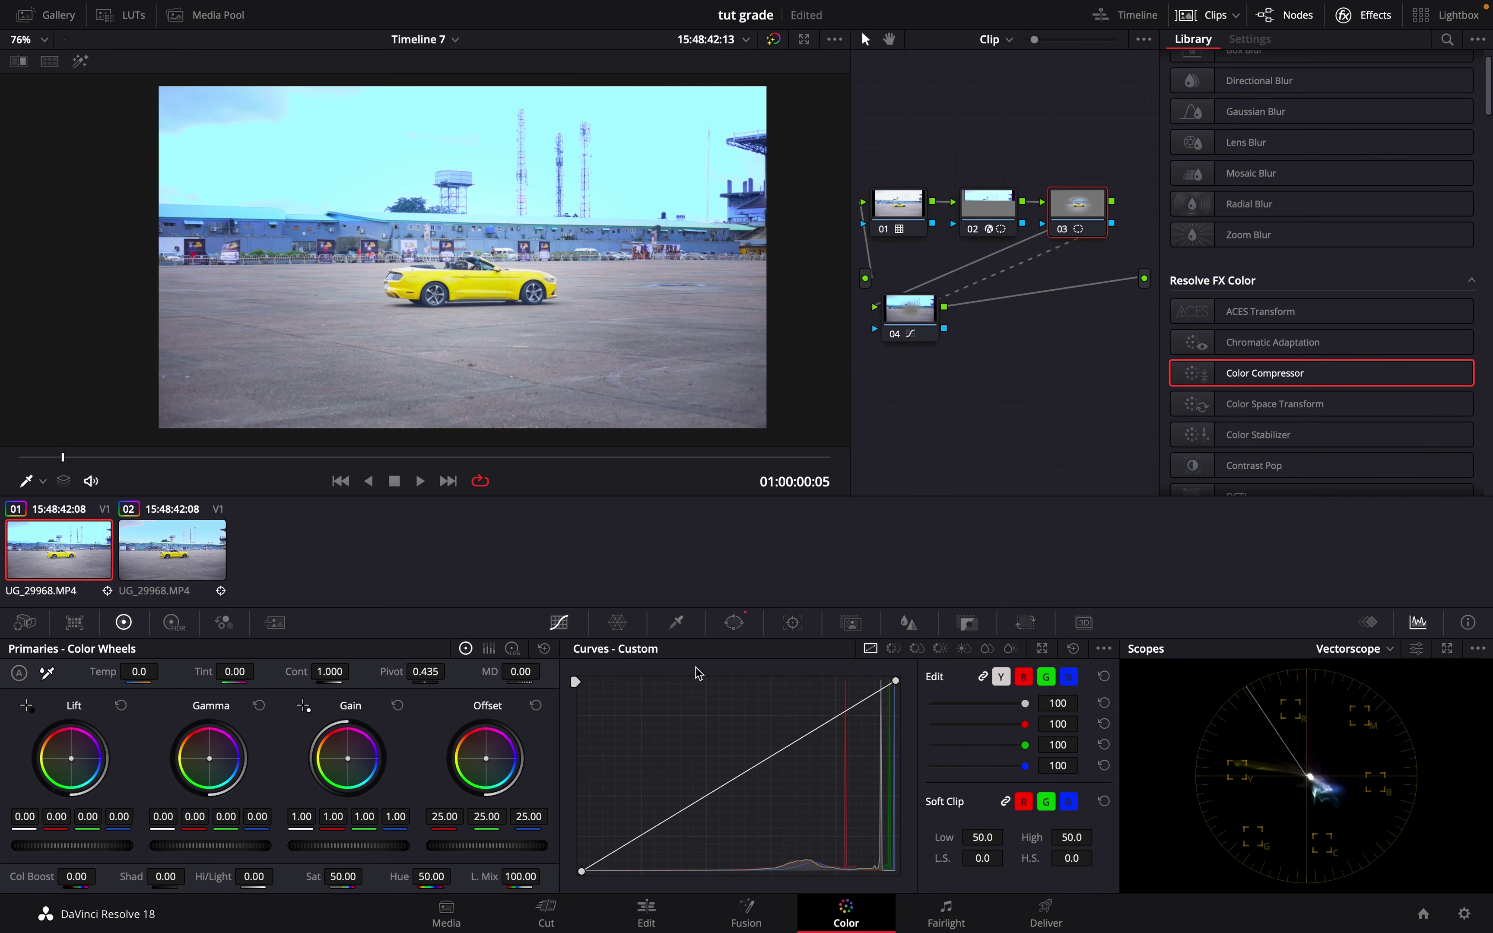
left_click_drag(169, 463, 371, 450)
left_click(793, 622)
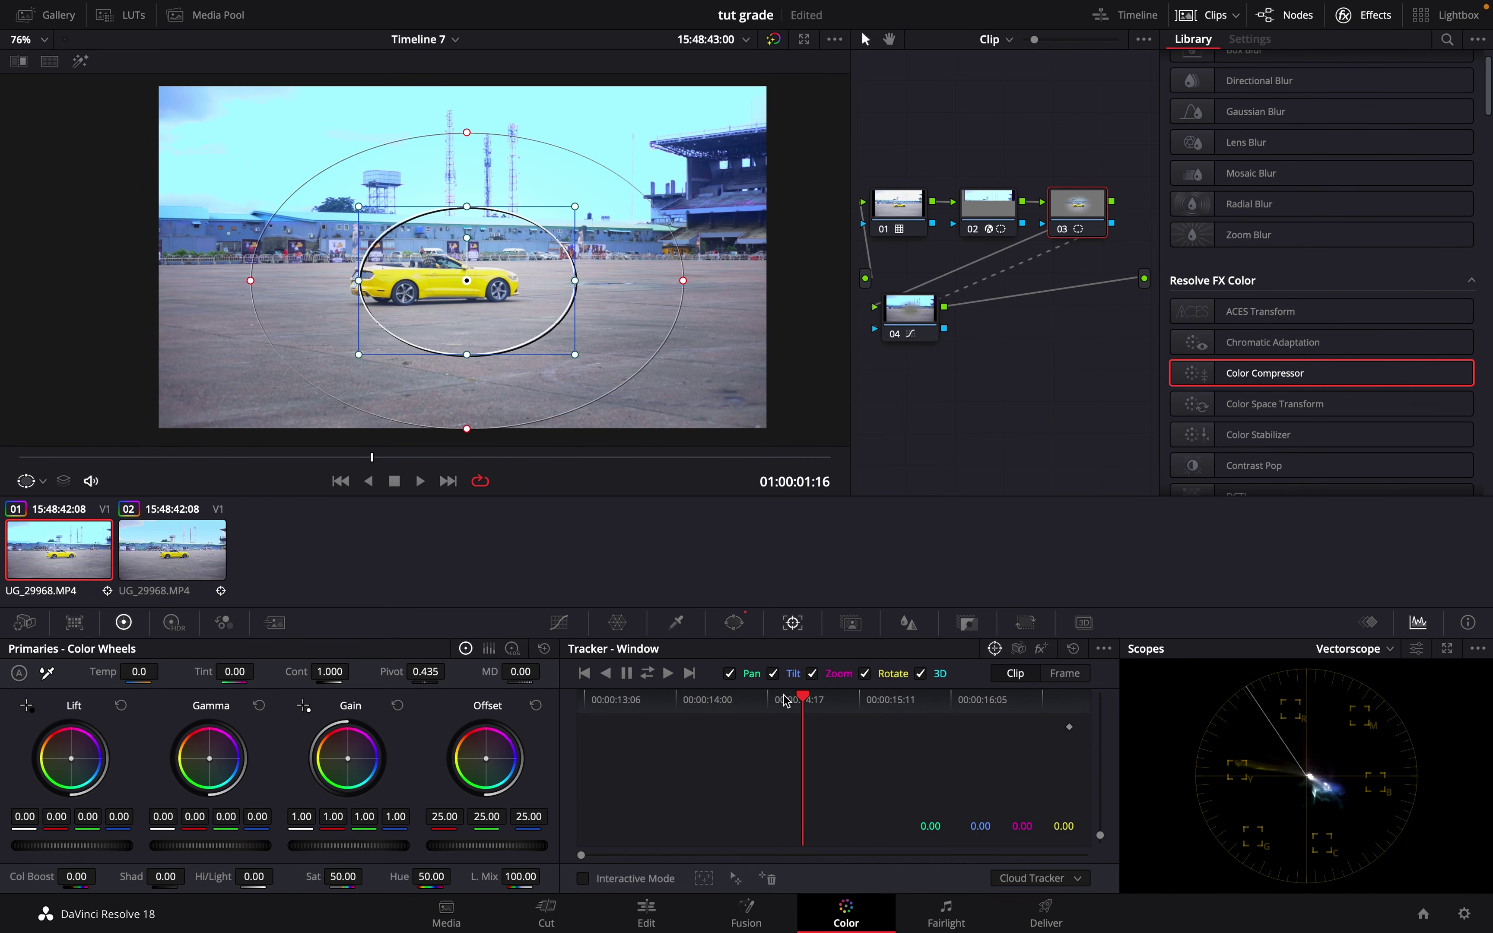
left_click_drag(467, 280, 443, 280)
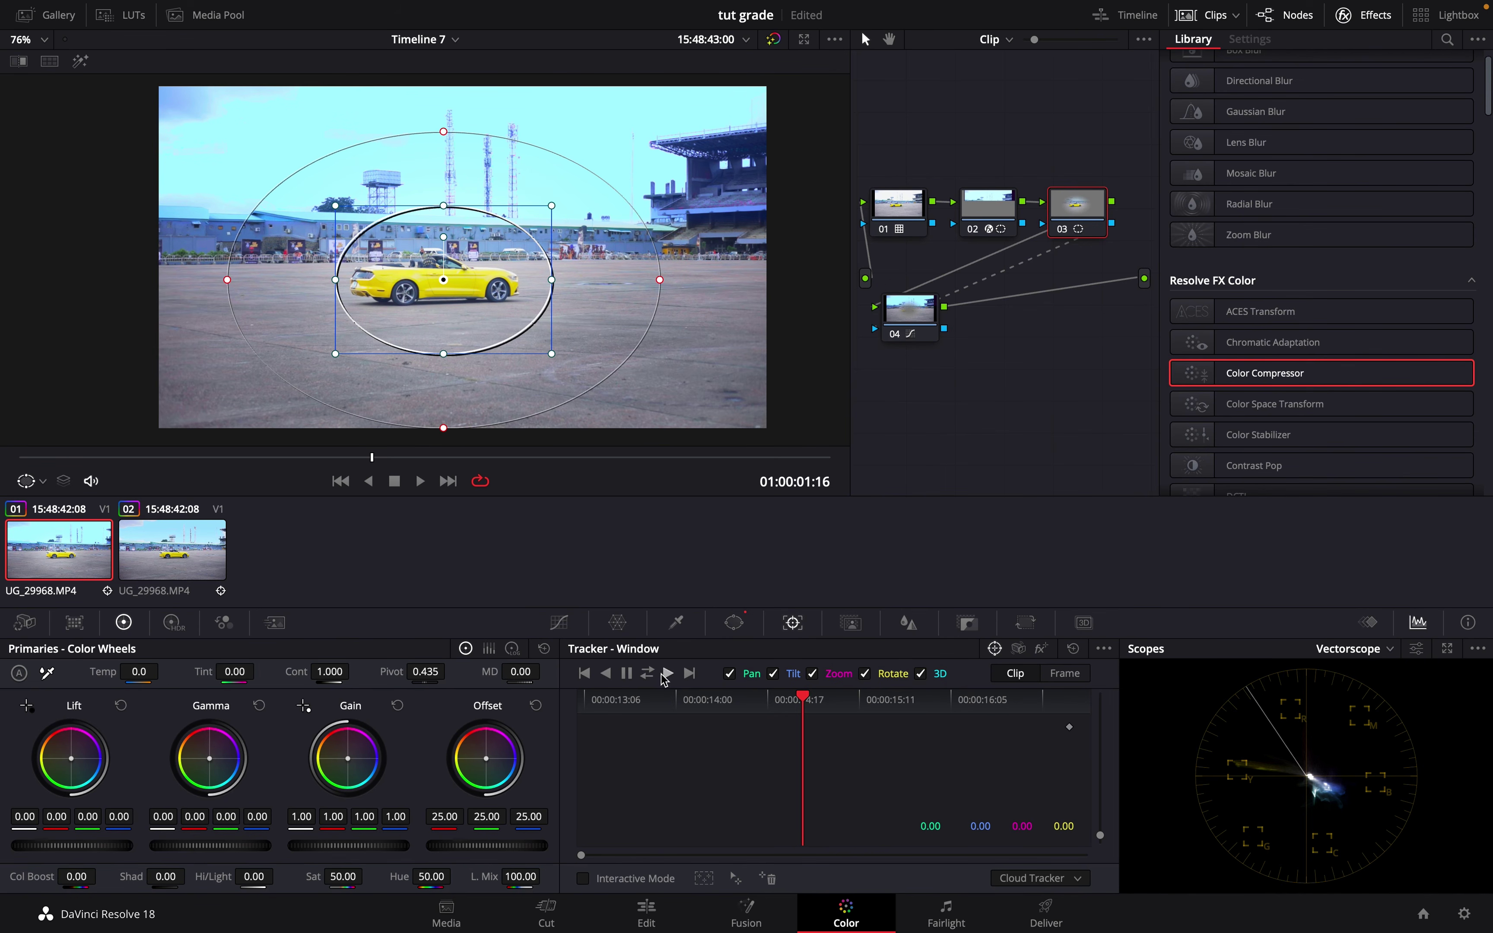
left_click(647, 674)
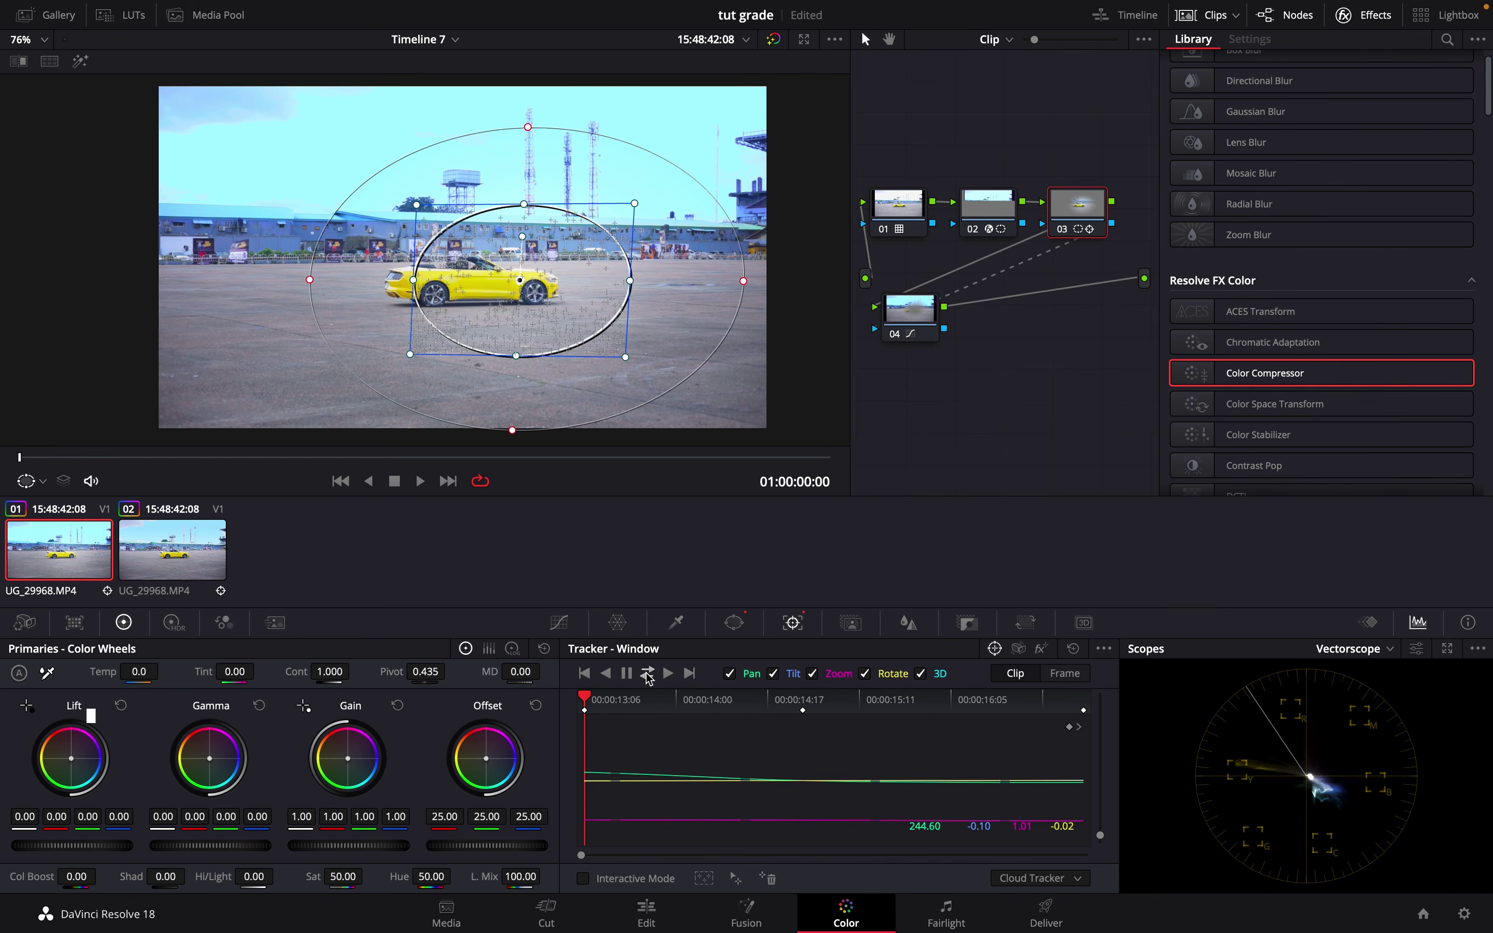
Compare the image with node 04 disabled and enabled
left_click(895, 334)
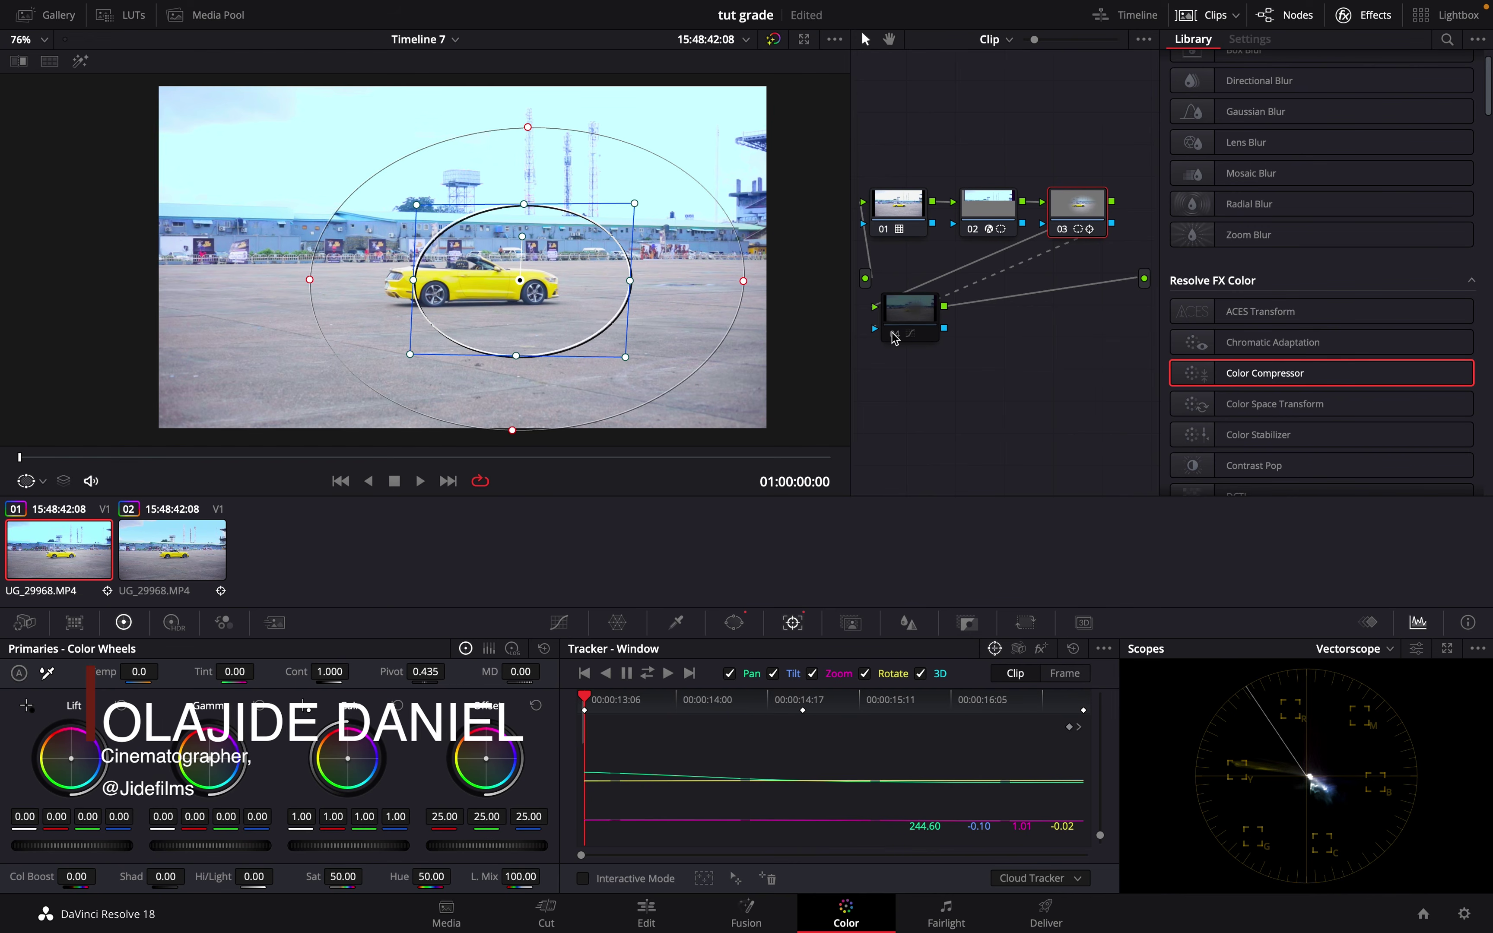
left_click(893, 334)
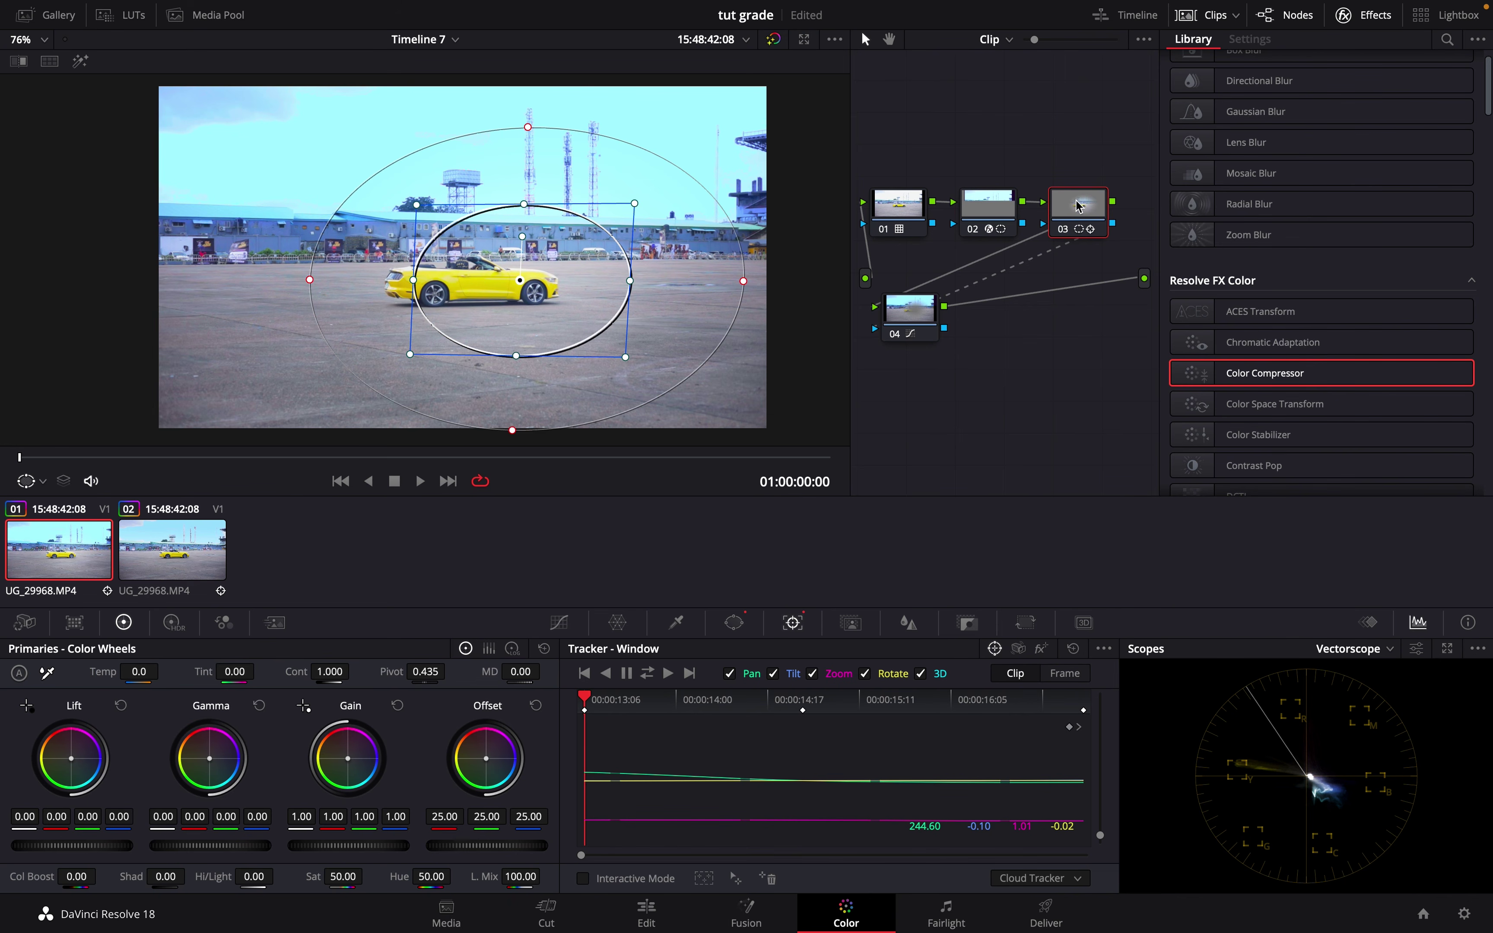
Darken the blue Color Compressor target color in node 02, set Compress Saturation to 0.449, and save the project
left_click(970, 230)
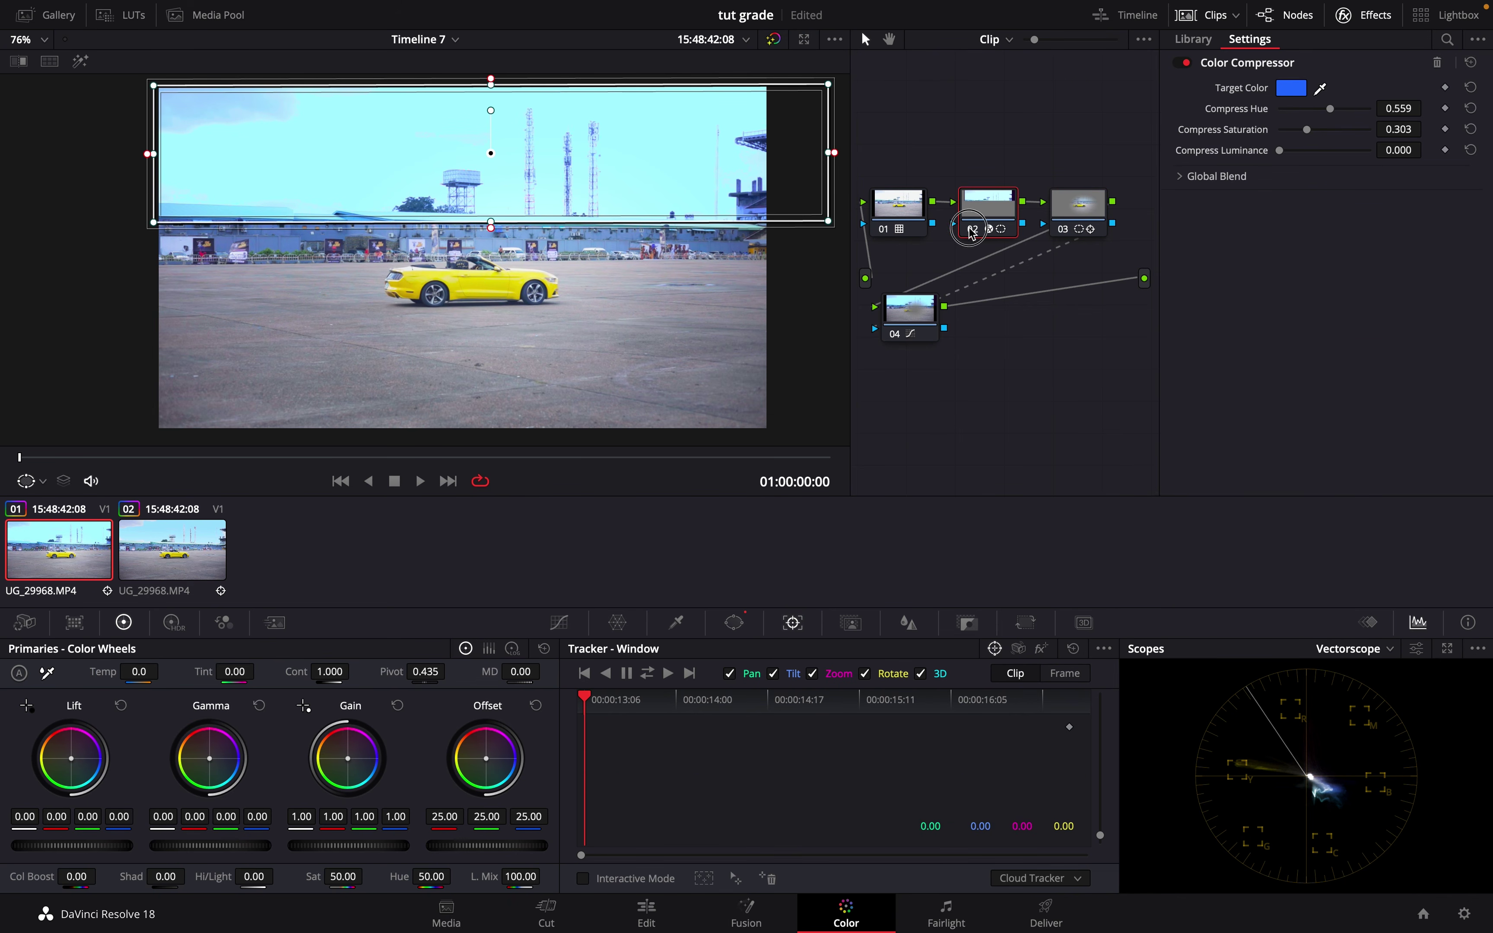
left_click(969, 229)
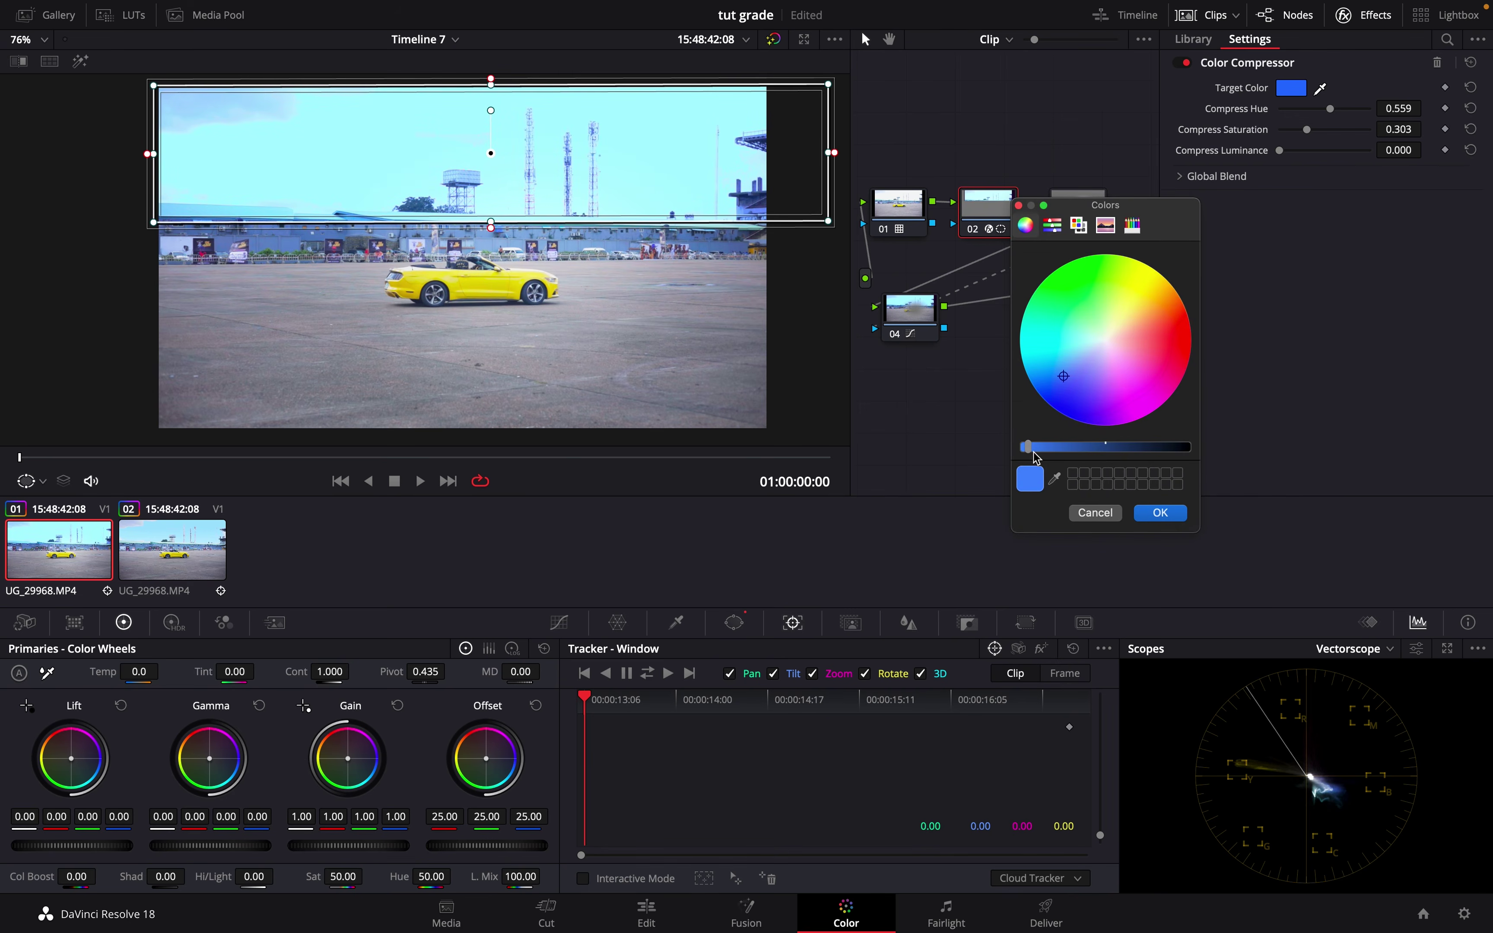
left_click_drag(1029, 449, 1101, 455)
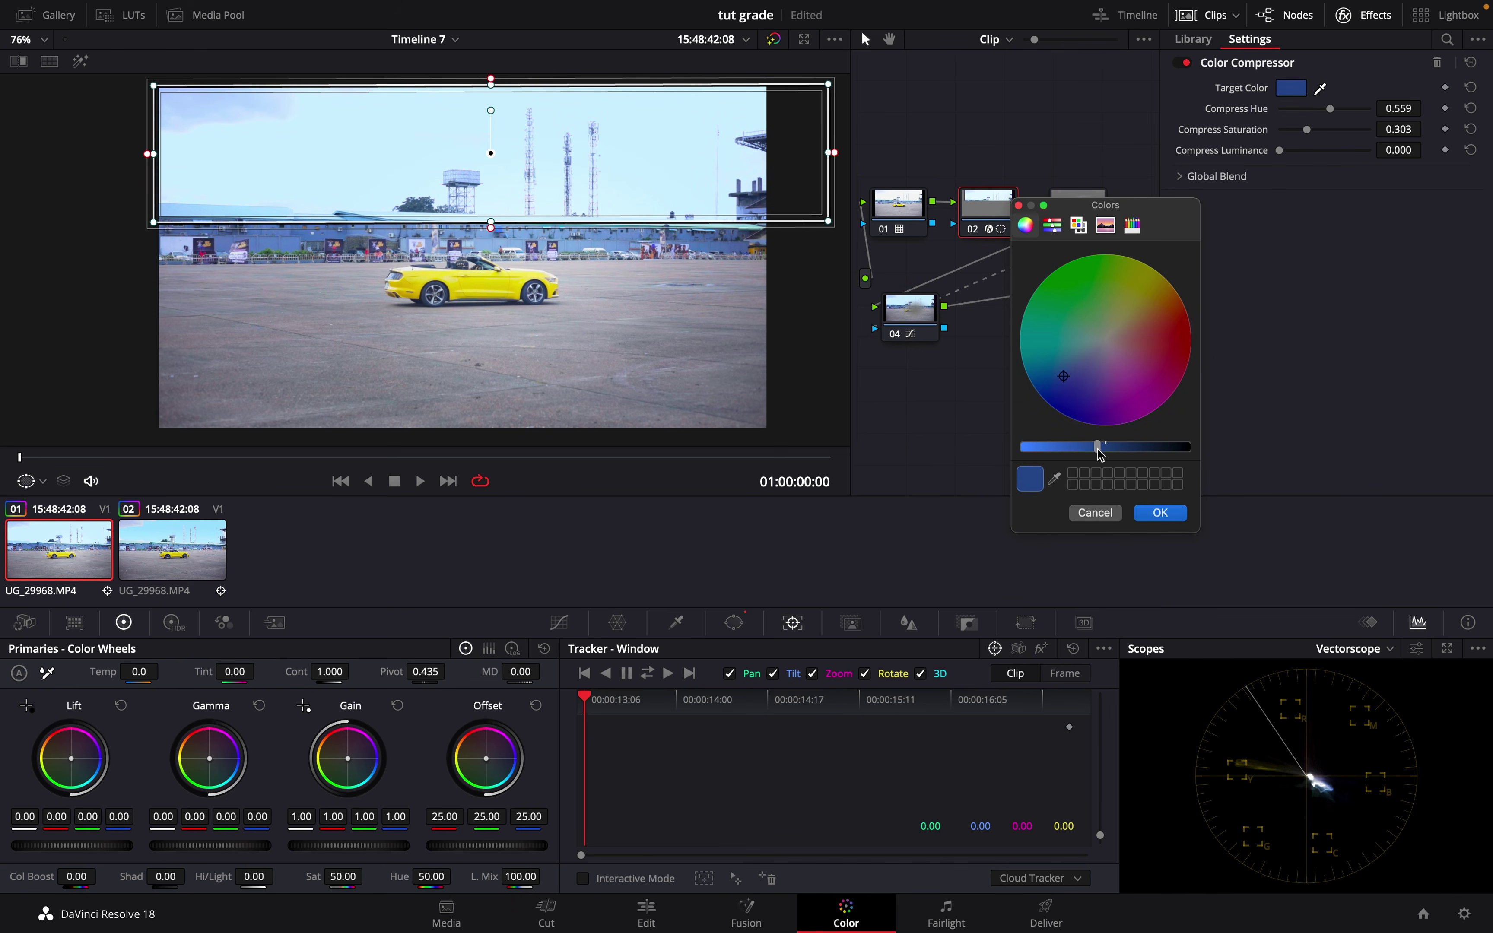
left_click(1159, 513)
left_click_drag(1304, 133, 1321, 141)
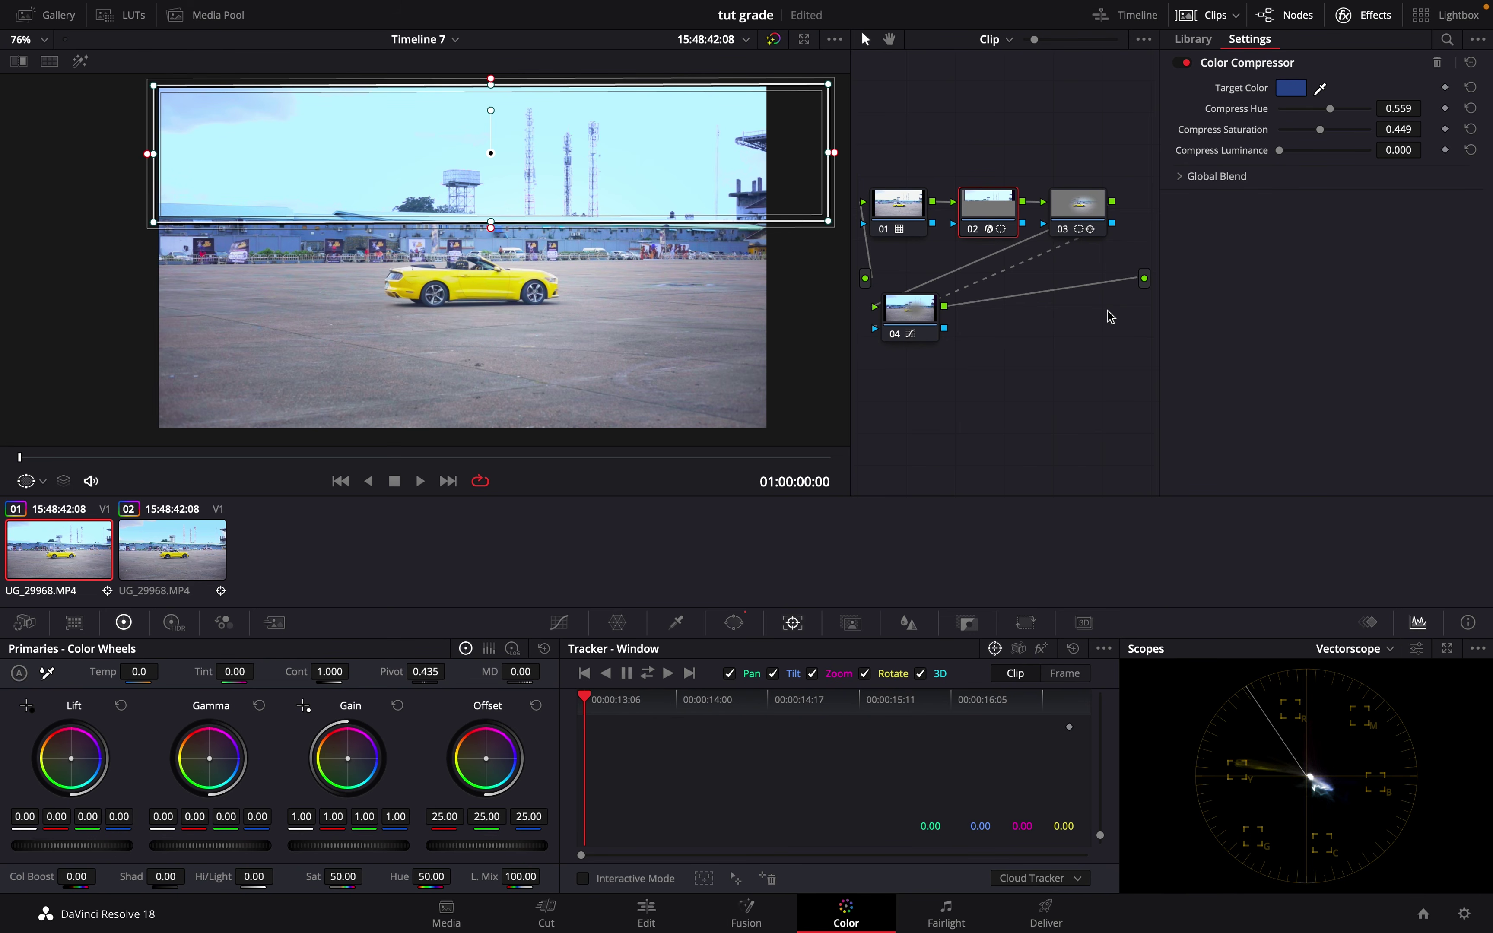
key("ctrl+s")
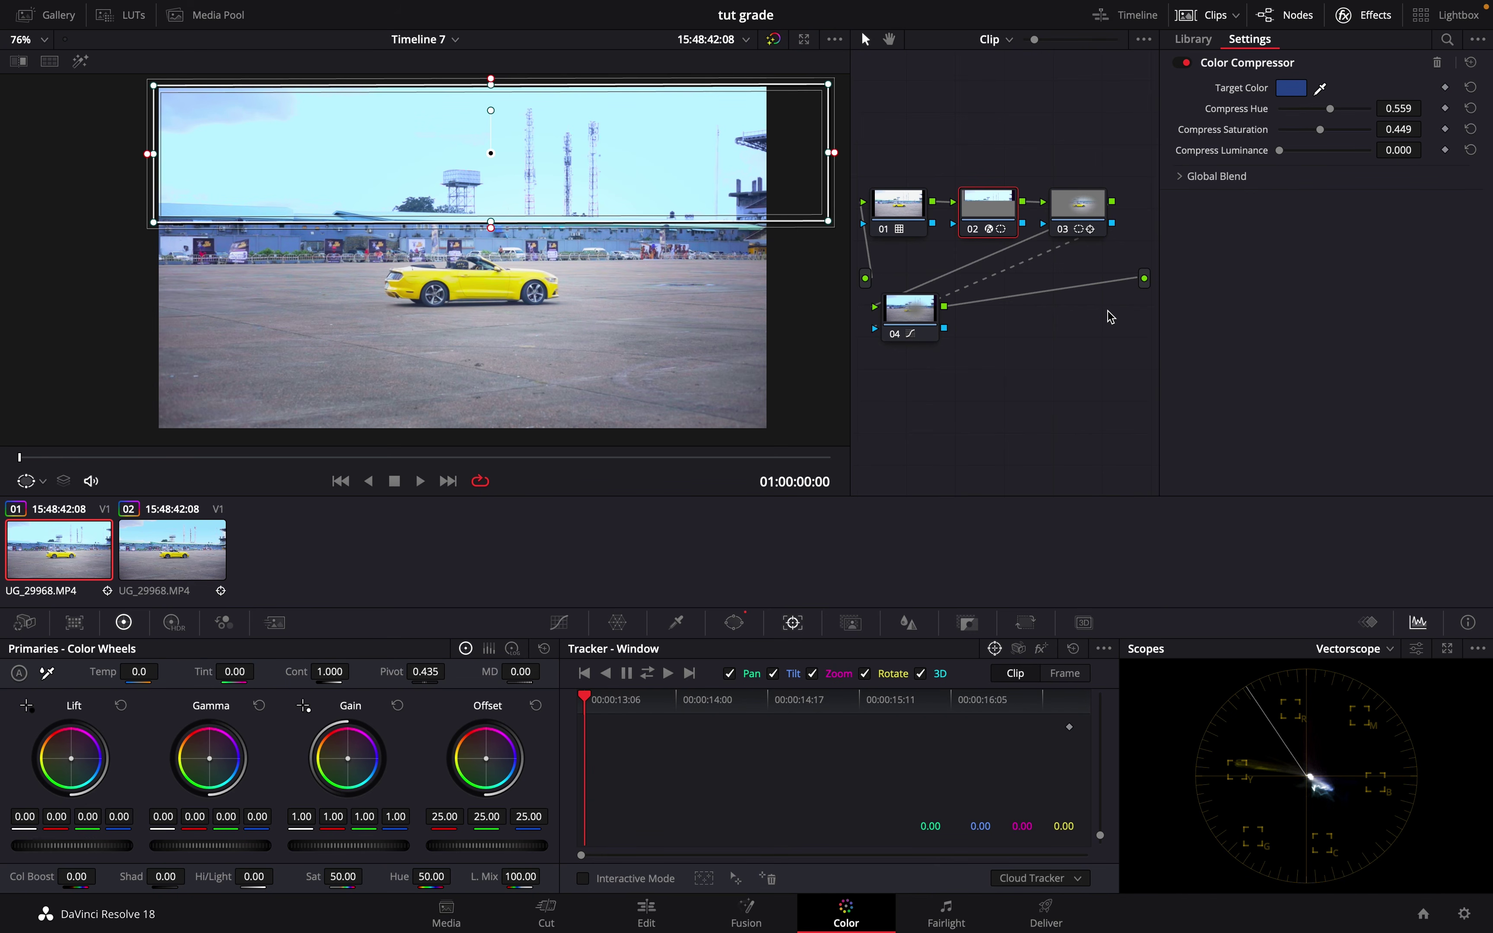